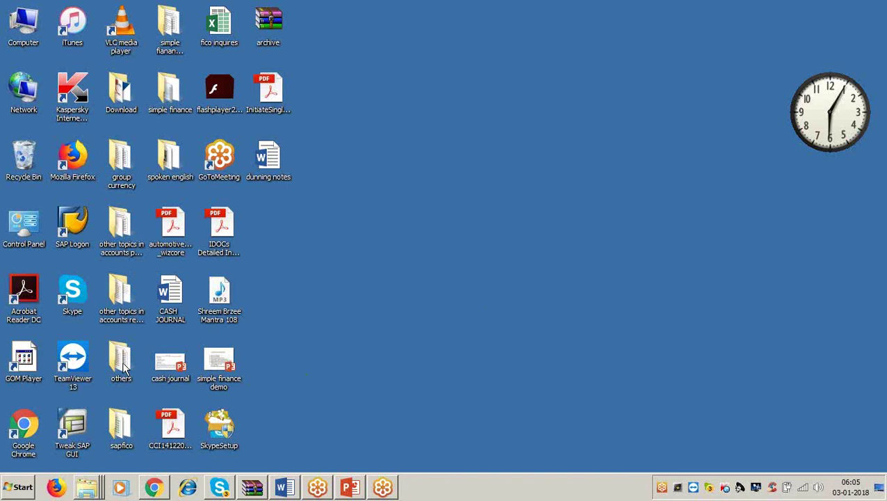
# Launch SAP Logon, connect to the ECC system, and log on with the user's credentials.
pyautogui.doubleClick(73, 221)
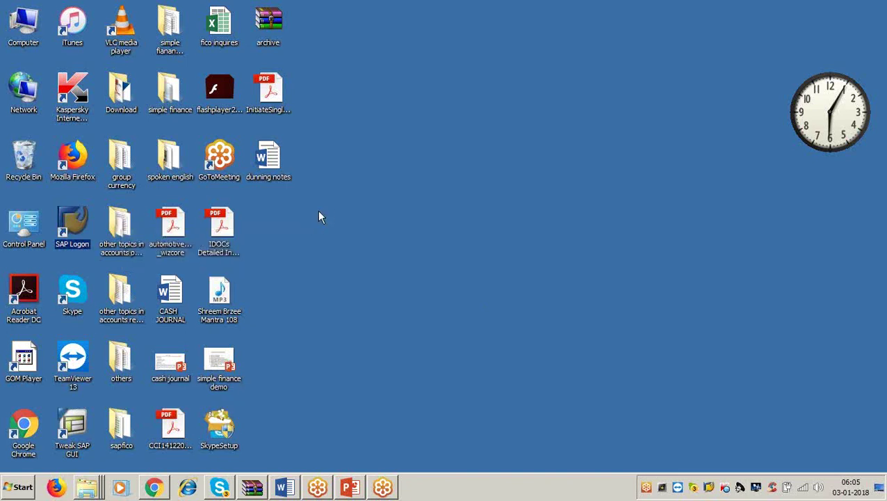
pyautogui.click(462, 116)
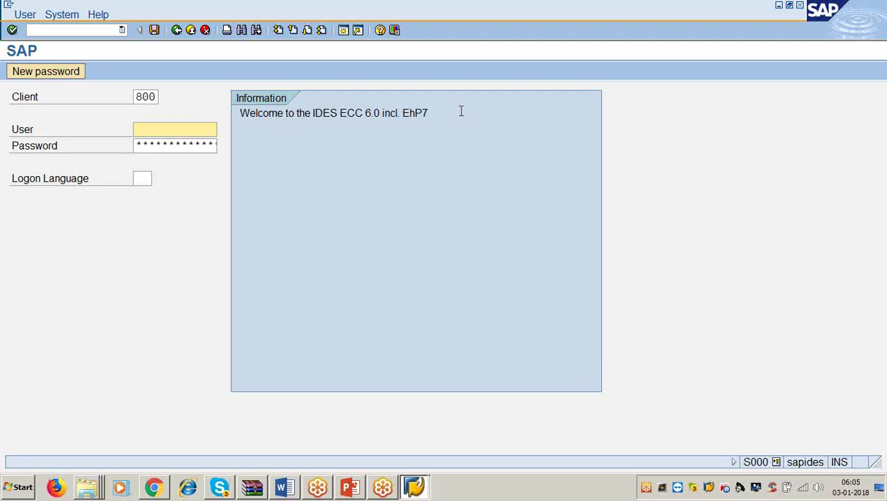
pyautogui.press('Tab')
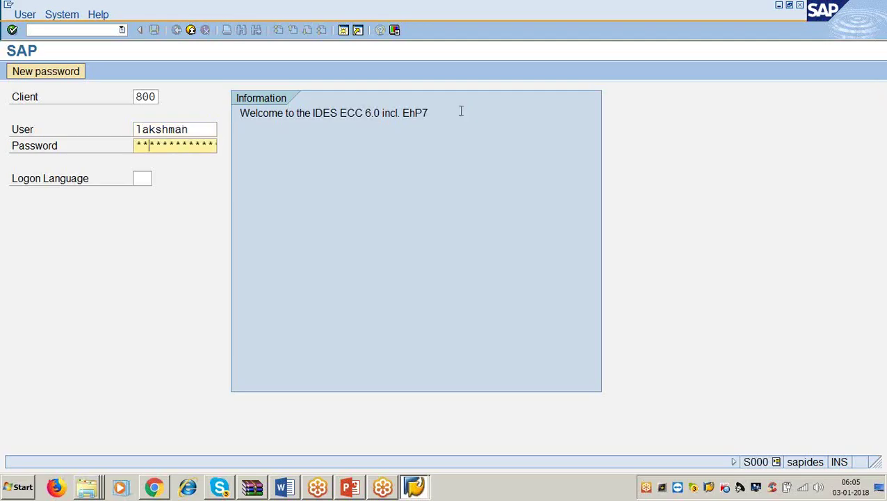
pyautogui.press('Return')
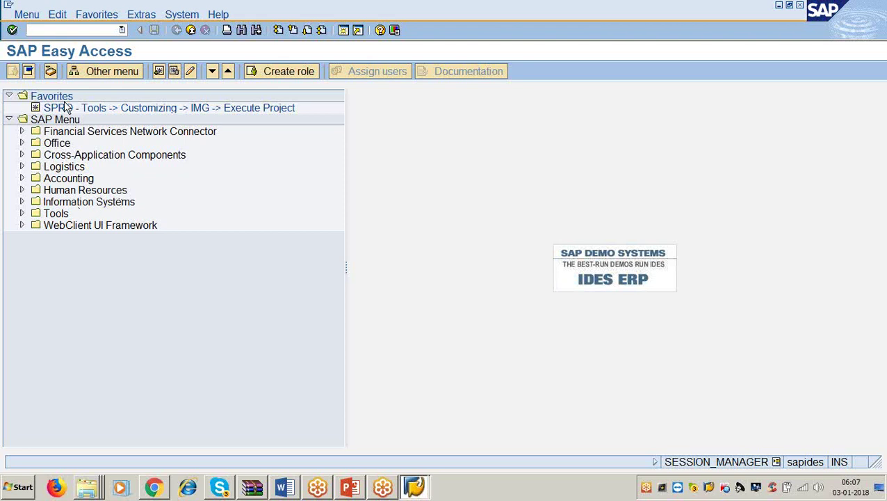
# Expand Information Systems in the SAP Menu and select its Accounting folder.
pyautogui.click(75, 204)
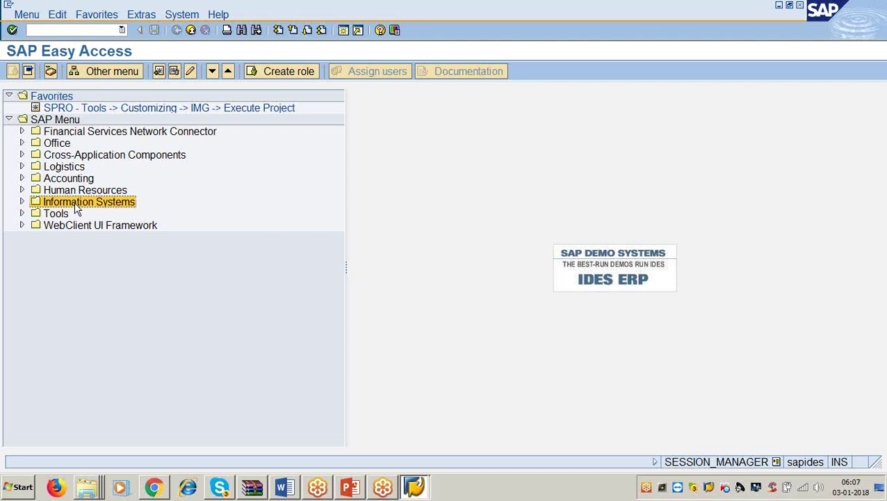
pyautogui.click(22, 202)
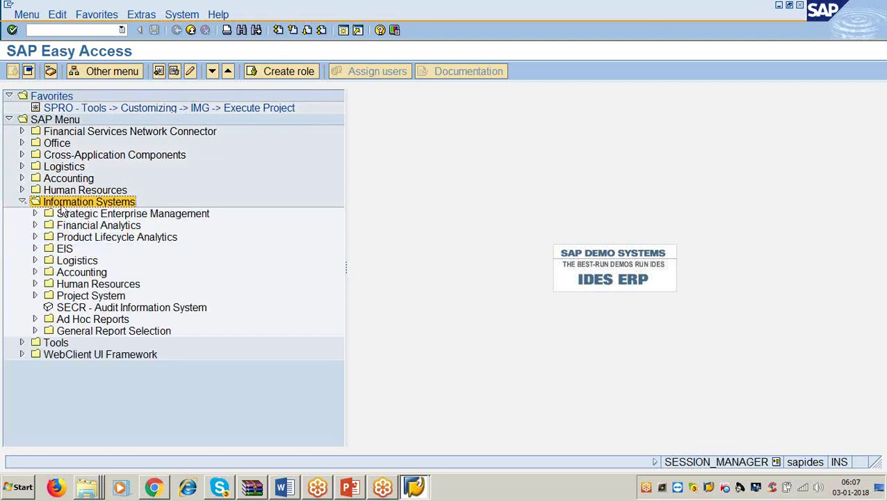
pyautogui.click(92, 274)
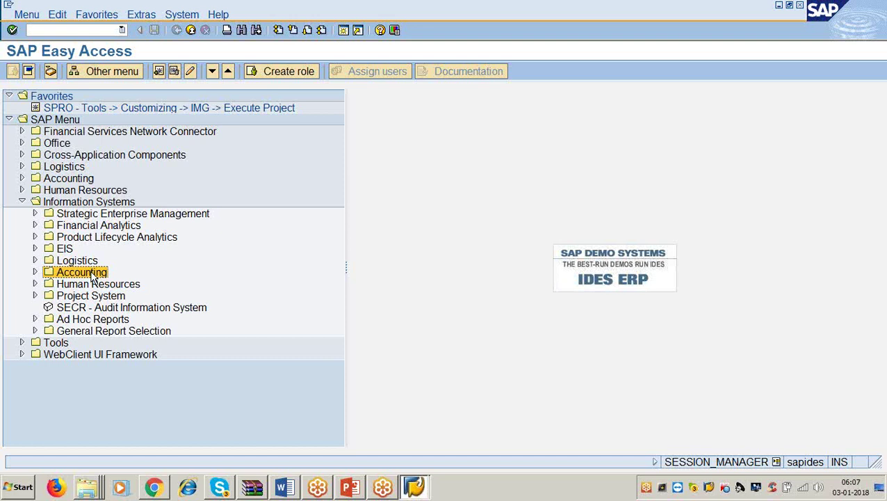
# Expand Accounting and browse Financial Accounting, Treasury, Controlling and Real Estate Management.
pyautogui.click(35, 272)
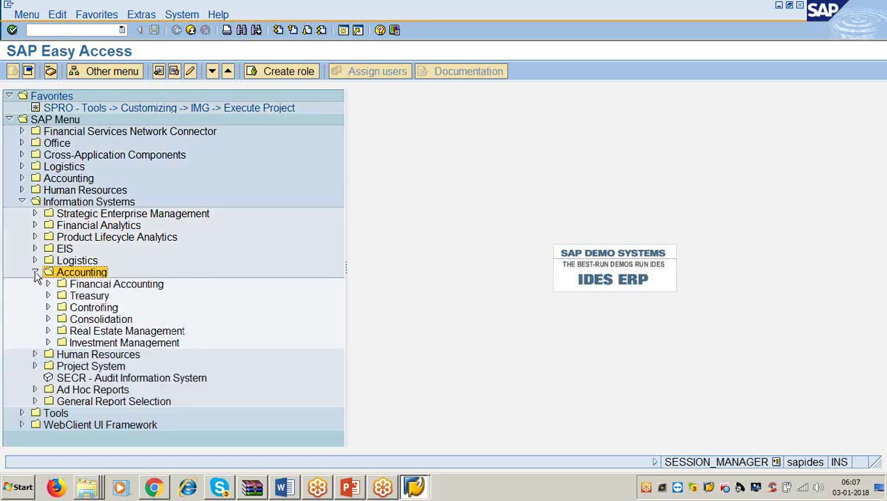
pyautogui.click(112, 285)
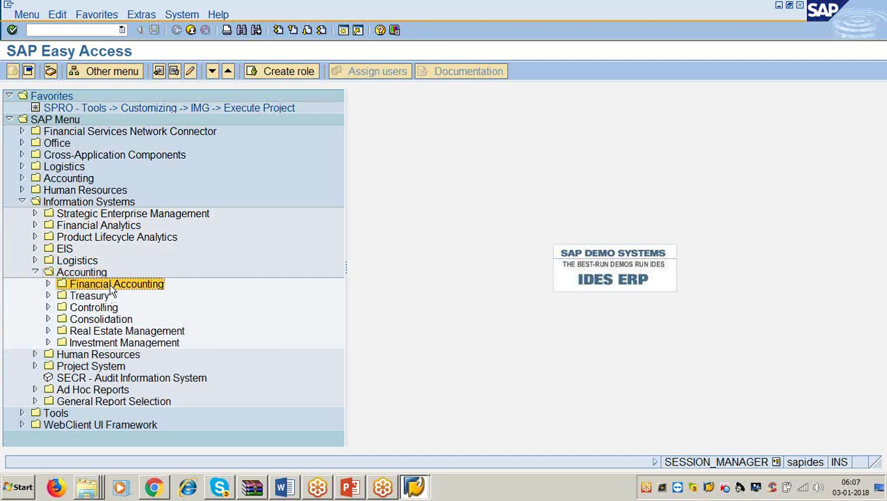
pyautogui.click(104, 296)
pyautogui.click(109, 307)
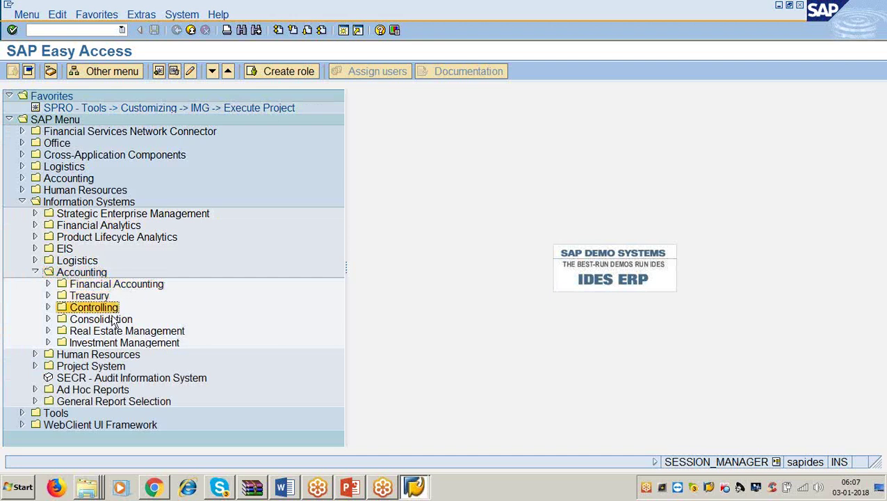
pyautogui.click(119, 332)
pyautogui.click(111, 311)
pyautogui.click(104, 285)
# Expand Financial Accounting and browse General Ledger, Accounts Receivable, Accounts Payable and Fixed Assets.
pyautogui.click(49, 285)
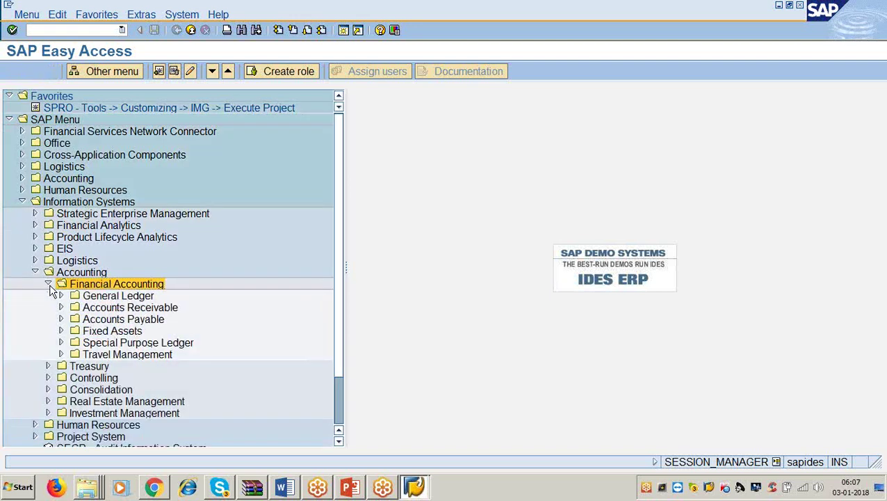
pyautogui.click(97, 298)
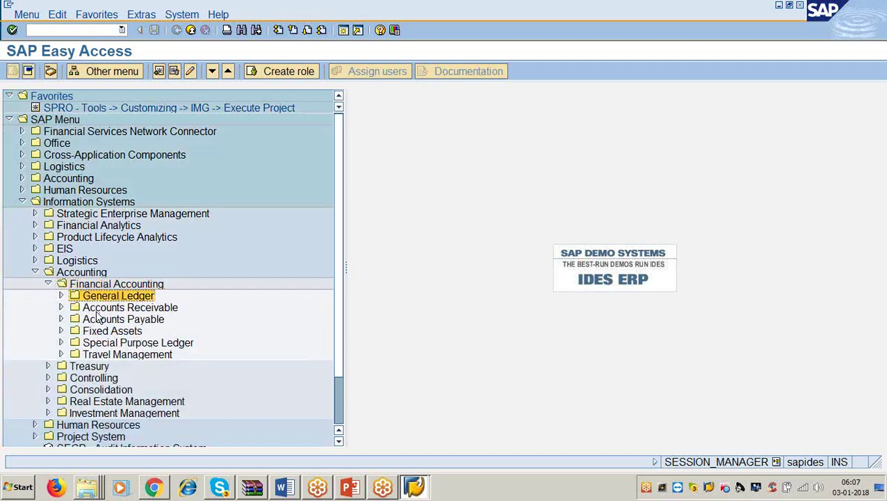
pyautogui.click(100, 309)
pyautogui.click(101, 321)
pyautogui.click(105, 332)
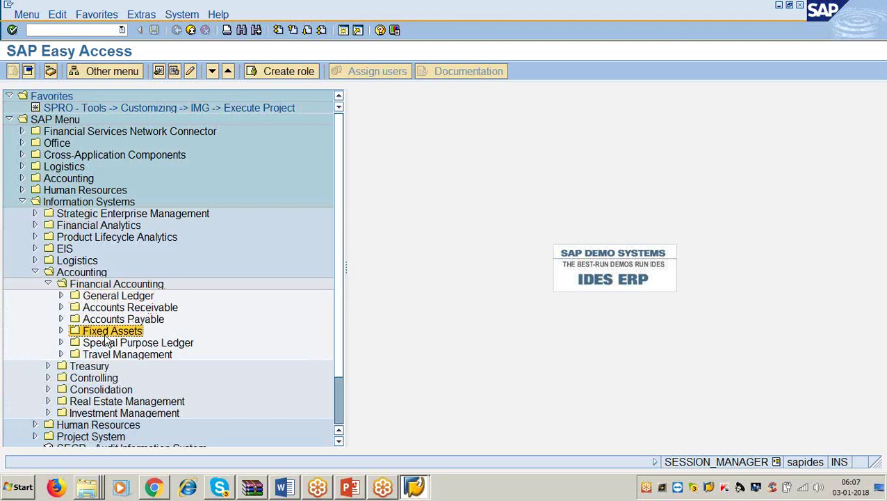
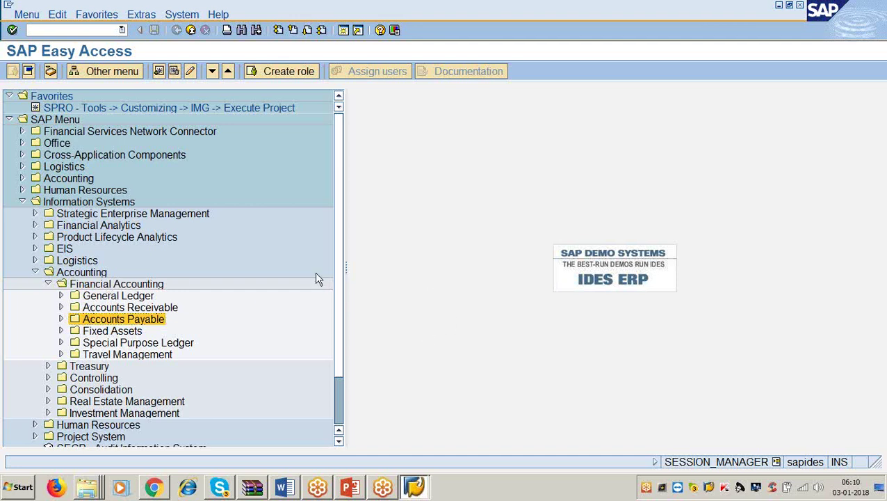
# Expand General Ledger > Information System > Account Balances down to the General folder.
pyautogui.click(101, 202)
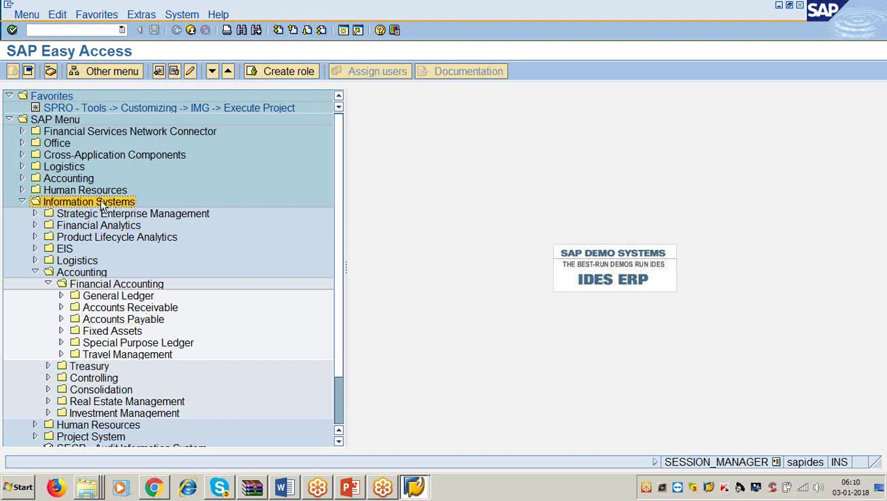
pyautogui.click(61, 297)
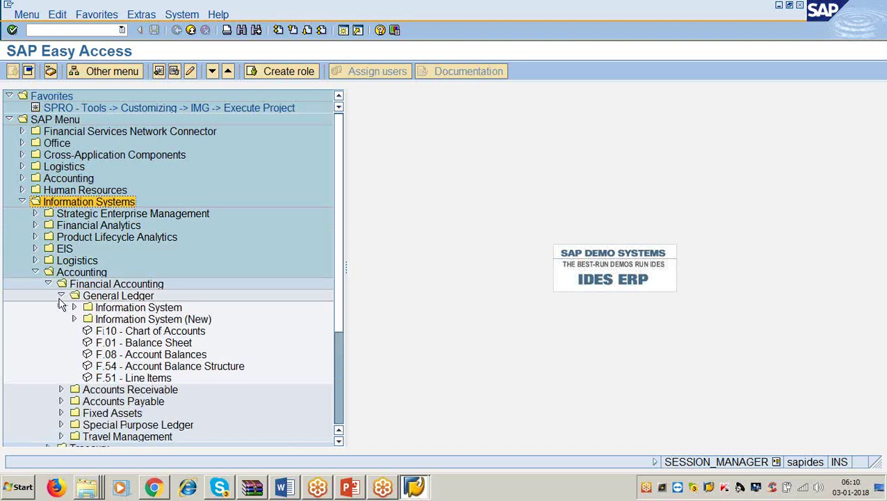
pyautogui.click(74, 306)
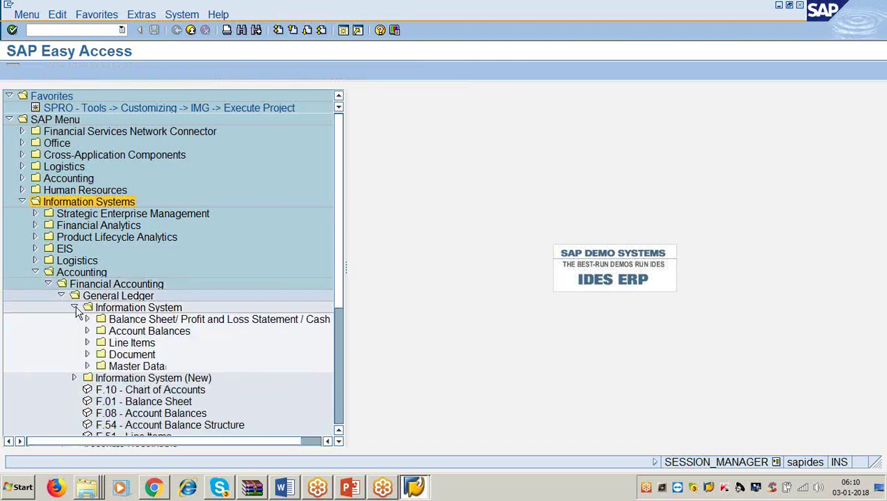
pyautogui.click(88, 331)
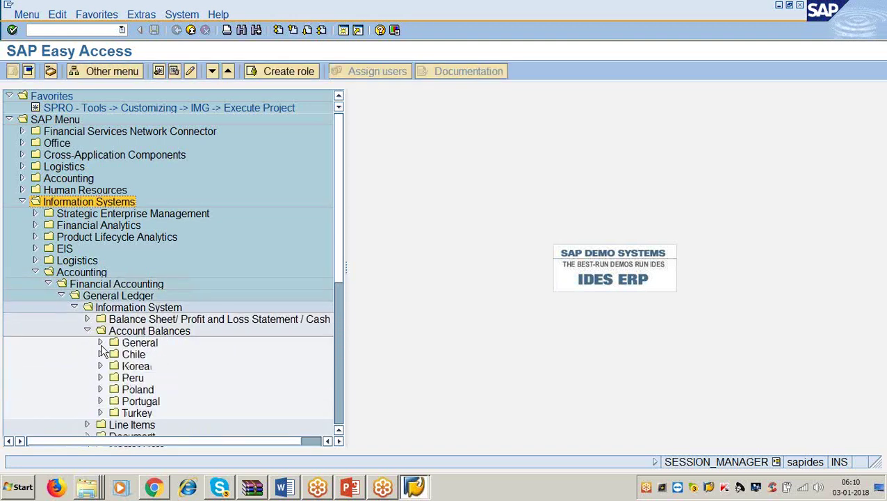
pyautogui.click(101, 343)
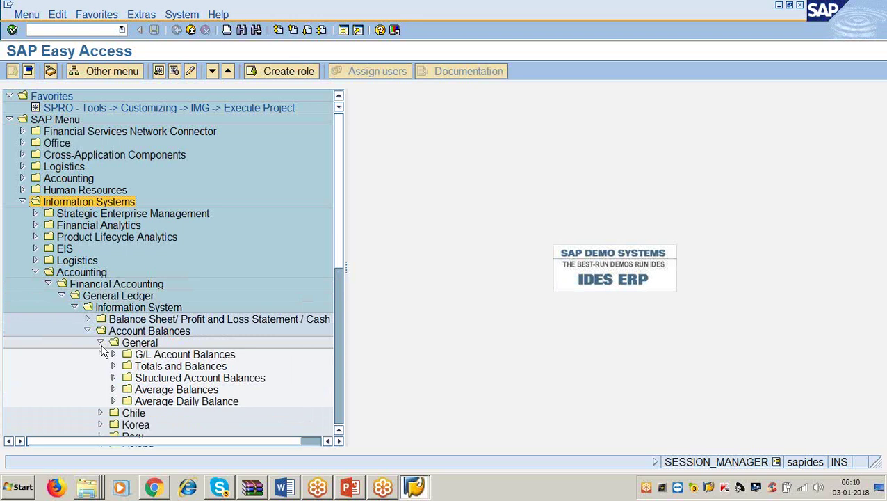
# List the G/L Account, Totals and Balances, Structured, Average and Average Daily Balance reports.
pyautogui.click(113, 354)
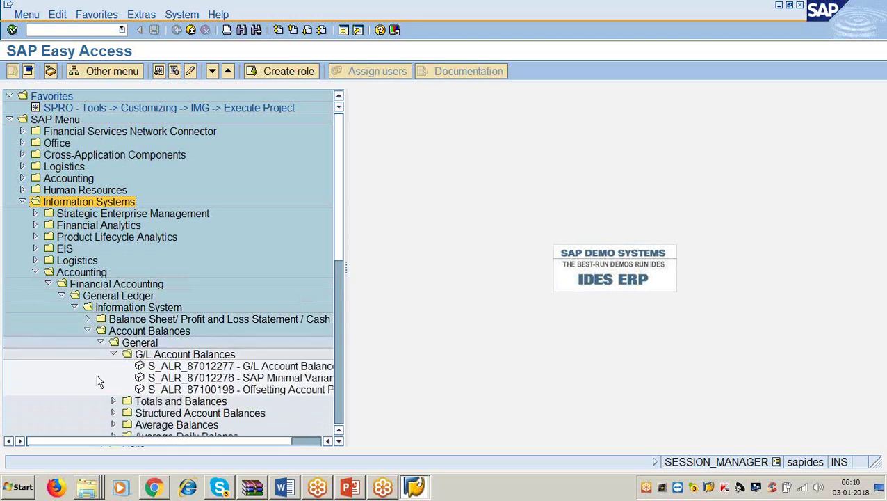
pyautogui.scroll(-2, 59, 340)
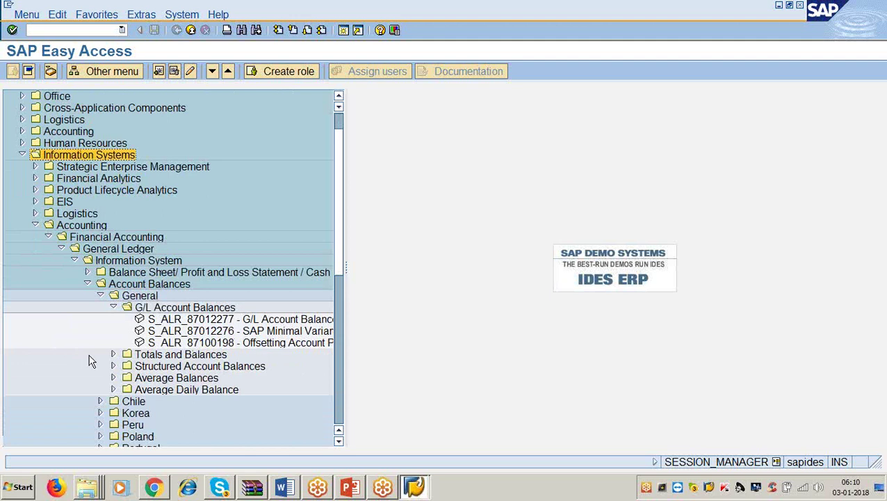
pyautogui.click(114, 354)
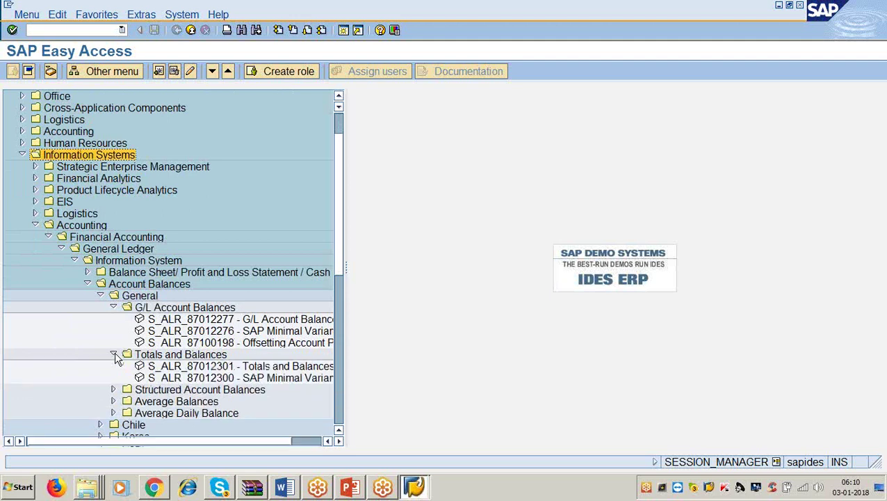
pyautogui.click(114, 389)
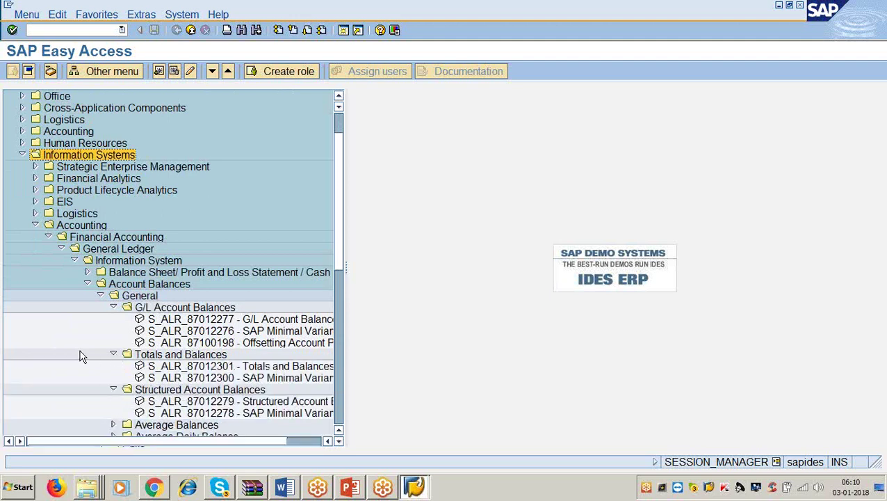
pyautogui.scroll(-2, 80, 356)
pyautogui.click(113, 366)
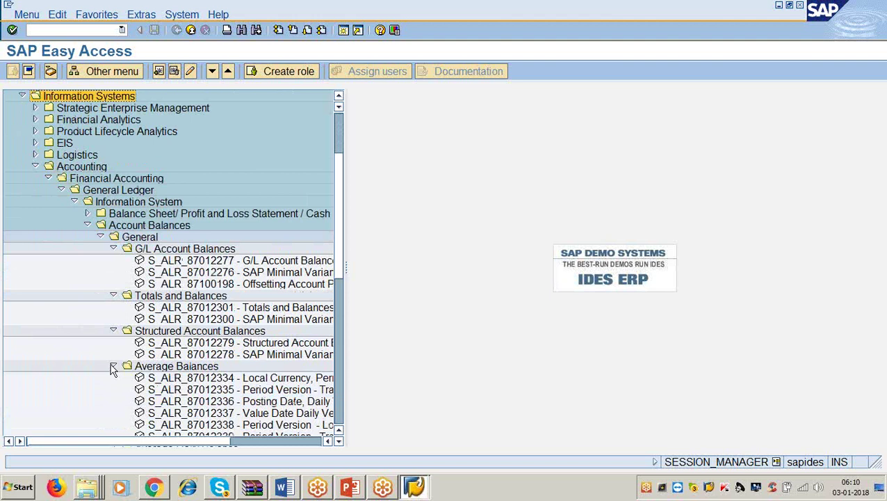
pyautogui.scroll(-2, 91, 348)
pyautogui.click(116, 389)
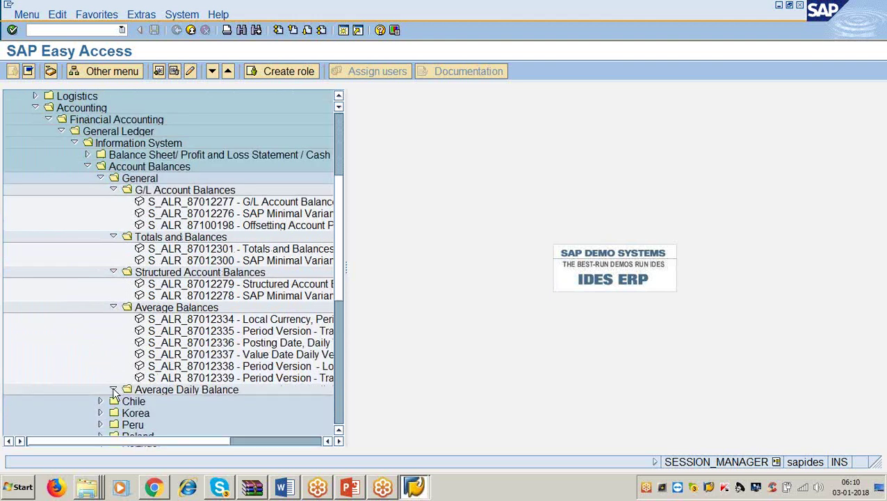
pyautogui.scroll(-2, 84, 359)
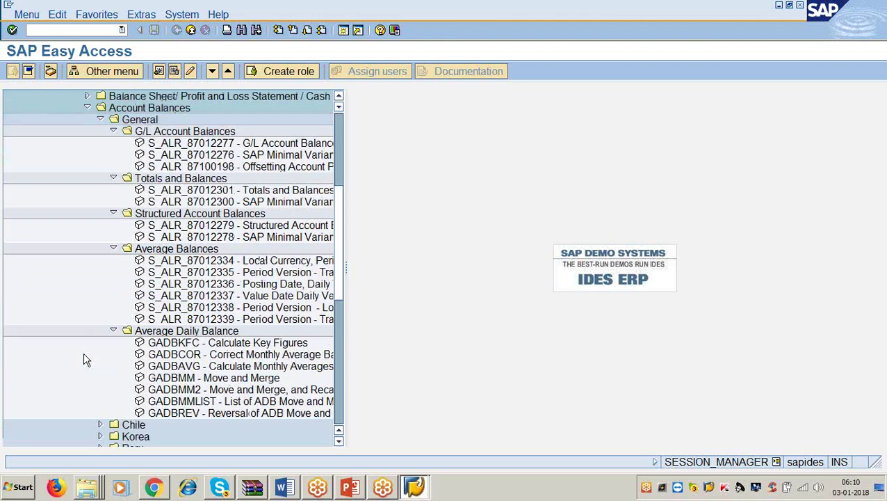
# Collapse the General account balance subfolders again, leaving General and the country folders.
pyautogui.click(114, 331)
pyautogui.click(113, 249)
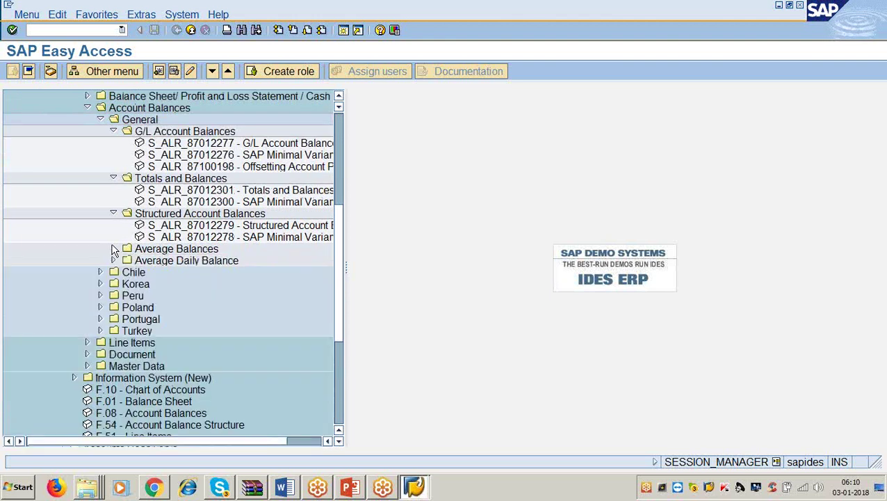
pyautogui.click(113, 213)
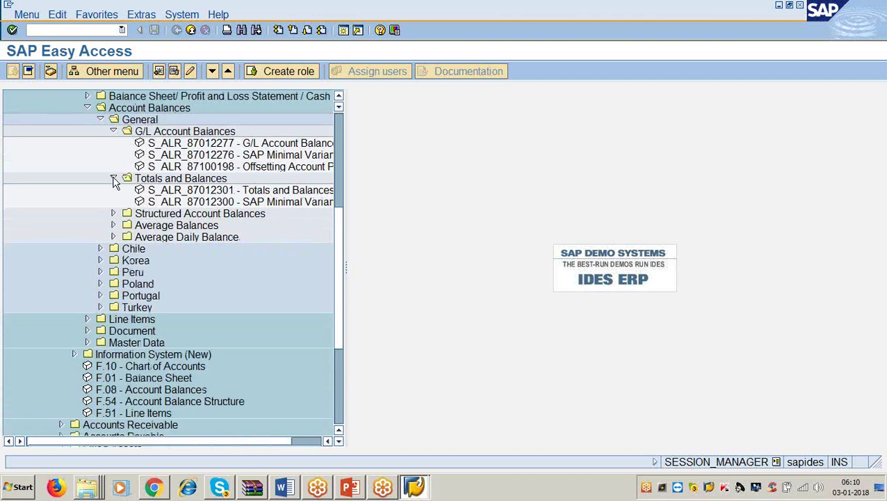
pyautogui.click(114, 179)
pyautogui.click(113, 131)
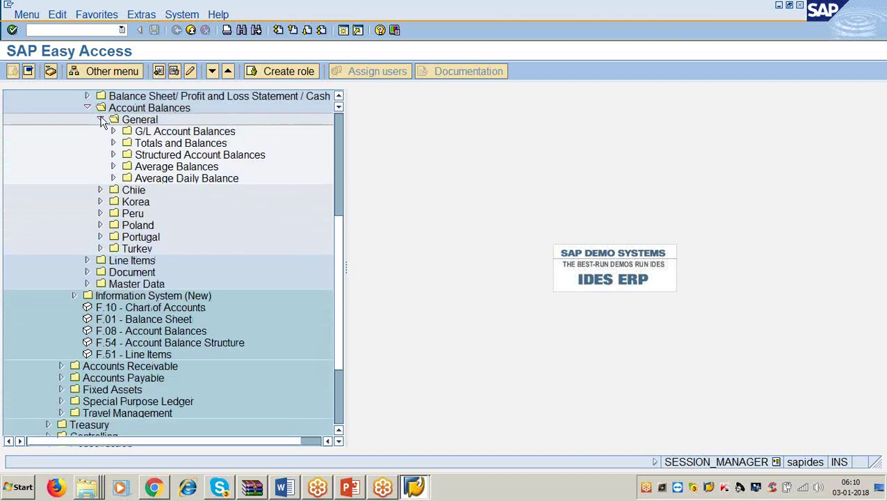
pyautogui.click(101, 120)
pyautogui.scroll(6, 60, 191)
pyautogui.click(59, 201)
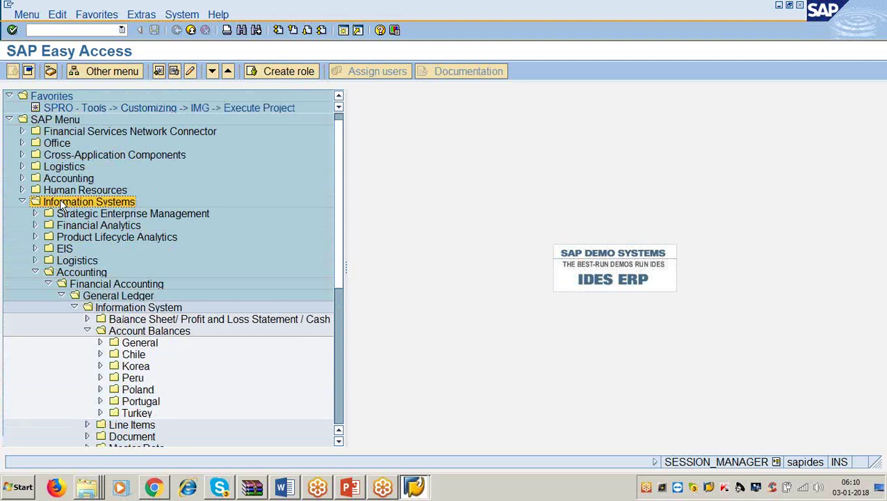
# Collapse Account Balances and Information System, then re-expand Information System under General Ledger.
pyautogui.click(749, 360)
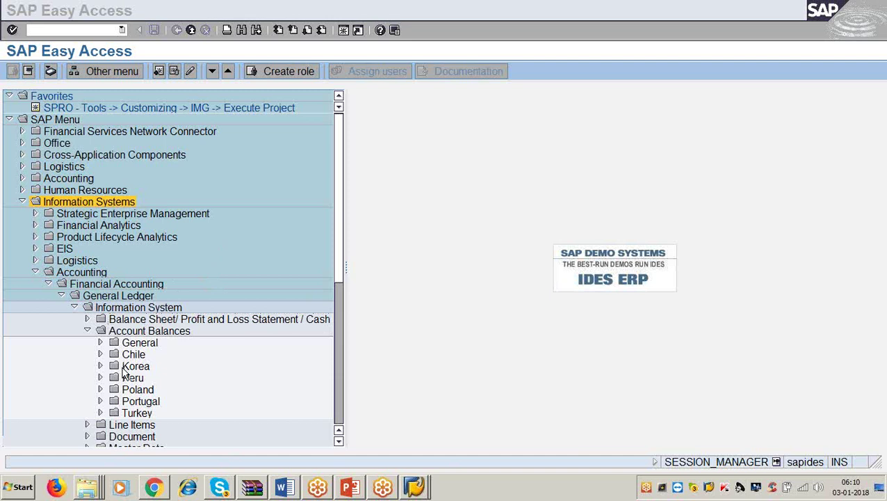
pyautogui.click(289, 281)
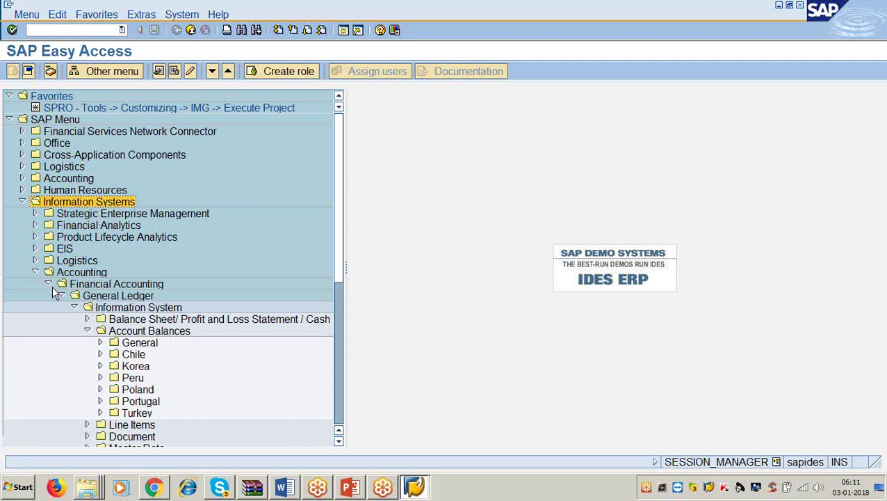
pyautogui.click(87, 331)
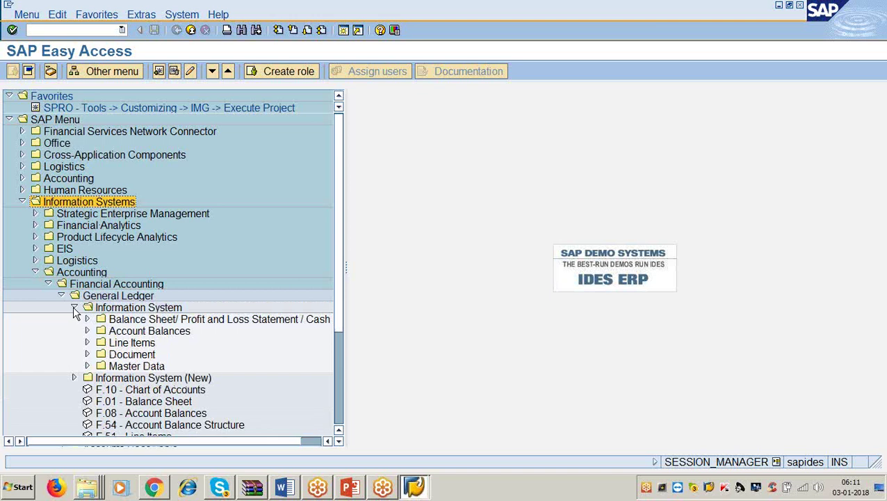
pyautogui.click(74, 309)
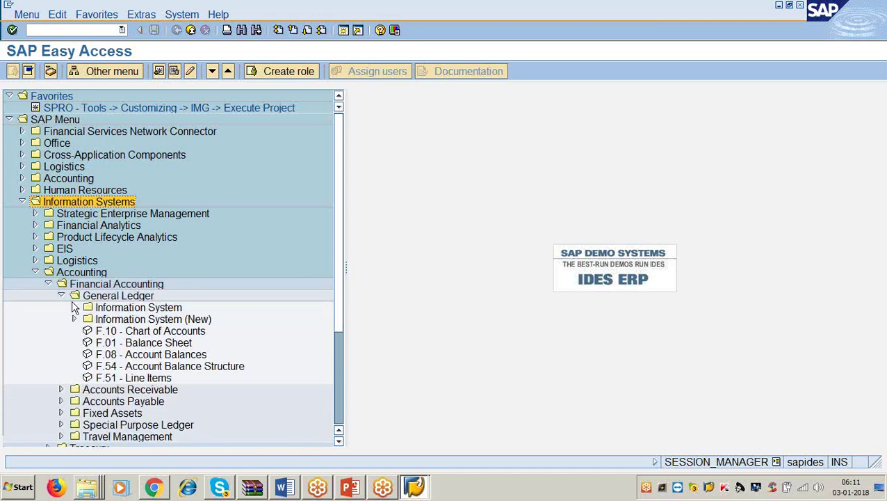
pyautogui.click(87, 286)
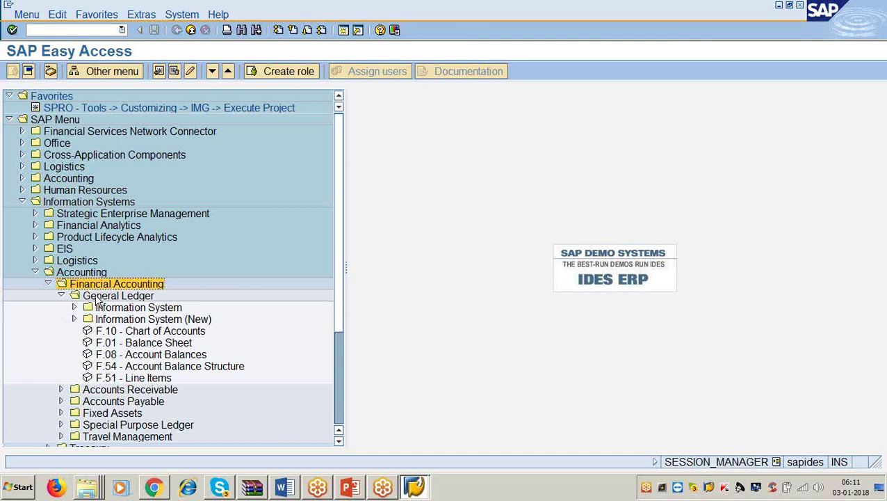
pyautogui.click(98, 297)
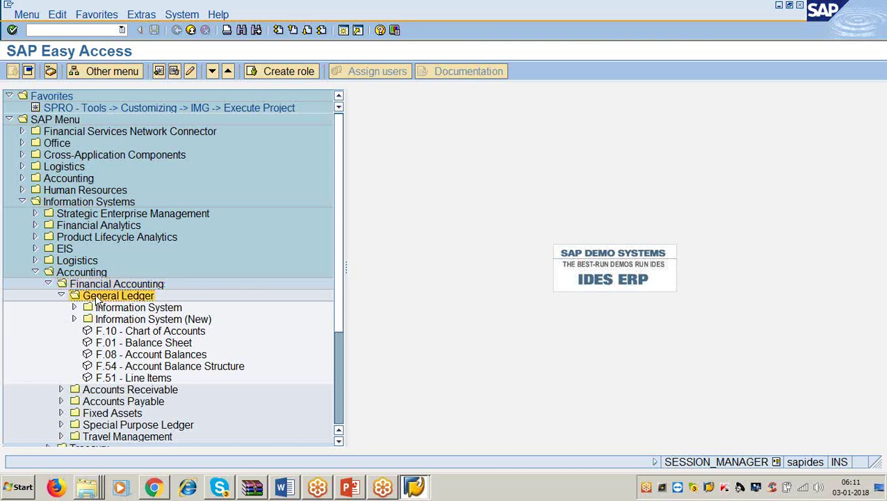
pyautogui.click(74, 307)
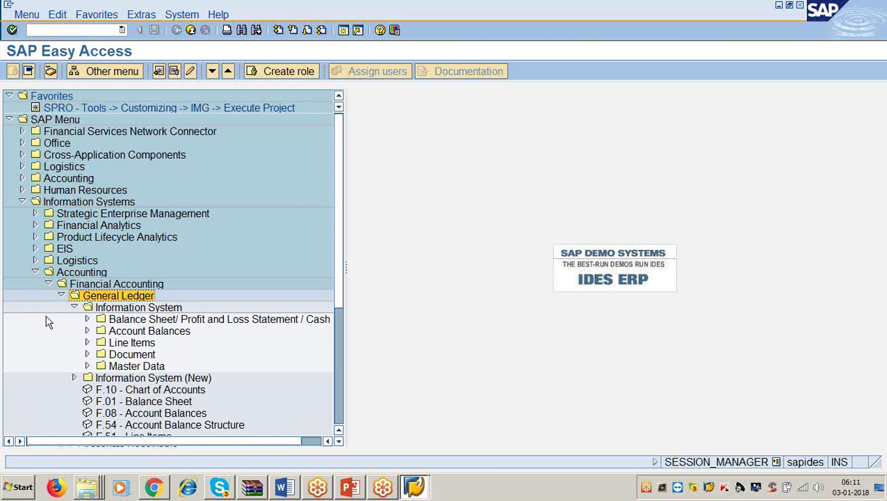
pyautogui.click(87, 319)
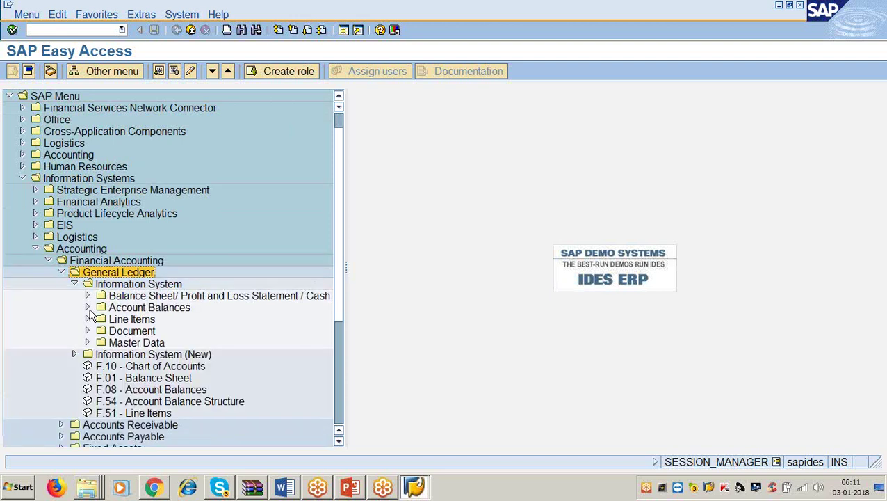
# Expand Account Balances and the Korea folder, selecting S_ALR_87012310 - Trial Balance (South Korea).
pyautogui.click(88, 307)
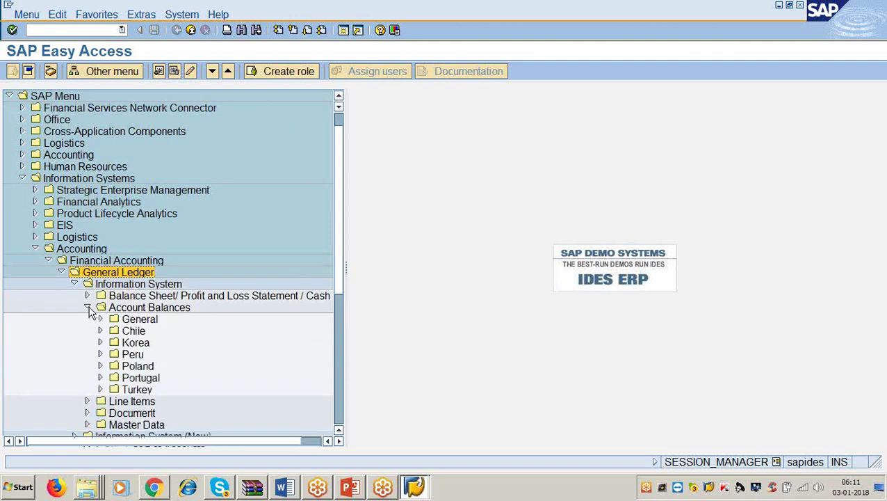
pyautogui.click(100, 343)
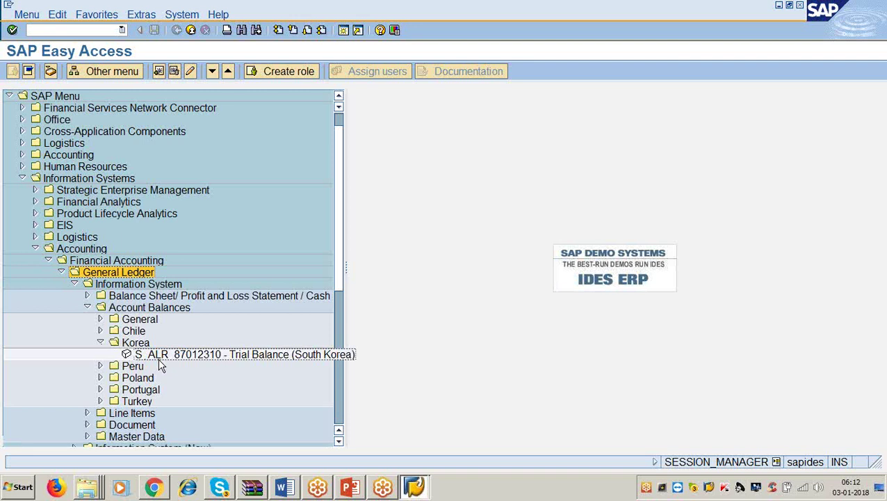
pyautogui.click(159, 356)
# Open the South Korea trial balance with company code 3366 and fiscal year 2017.
pyautogui.doubleClick(159, 354)
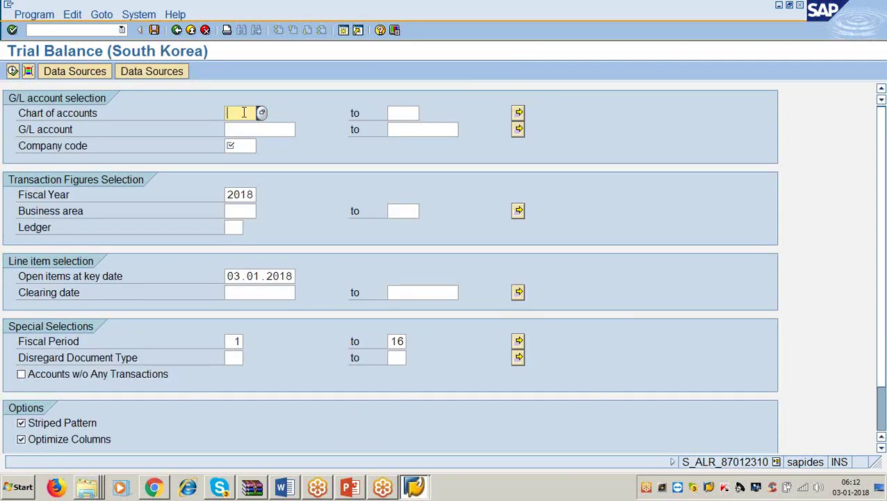
pyautogui.write('3366')
pyautogui.press('Tab')
pyautogui.press('Tab')
pyautogui.press('Tab')
pyautogui.press('Tab')
pyautogui.press('Tab')
pyautogui.press('Tab')
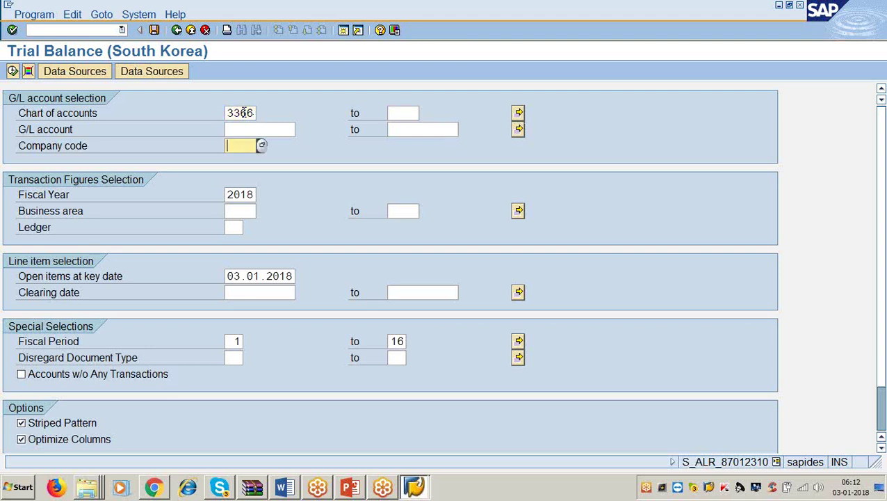
pyautogui.write('33')
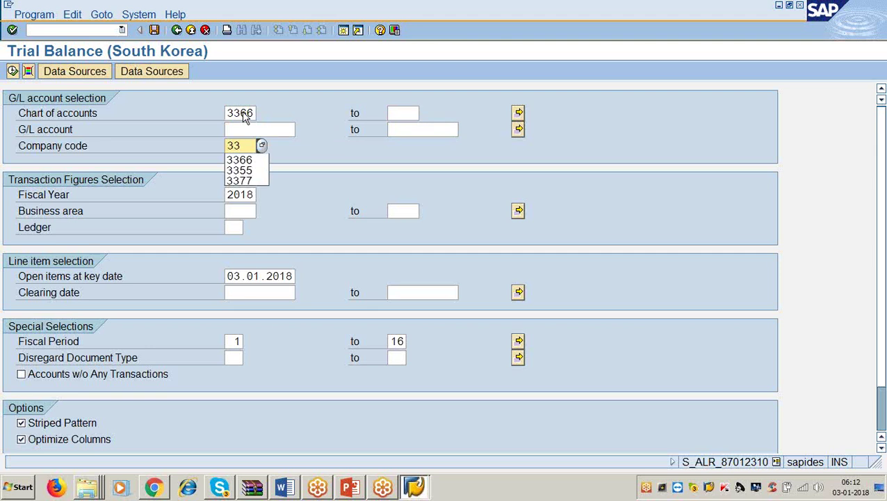
pyautogui.write('66')
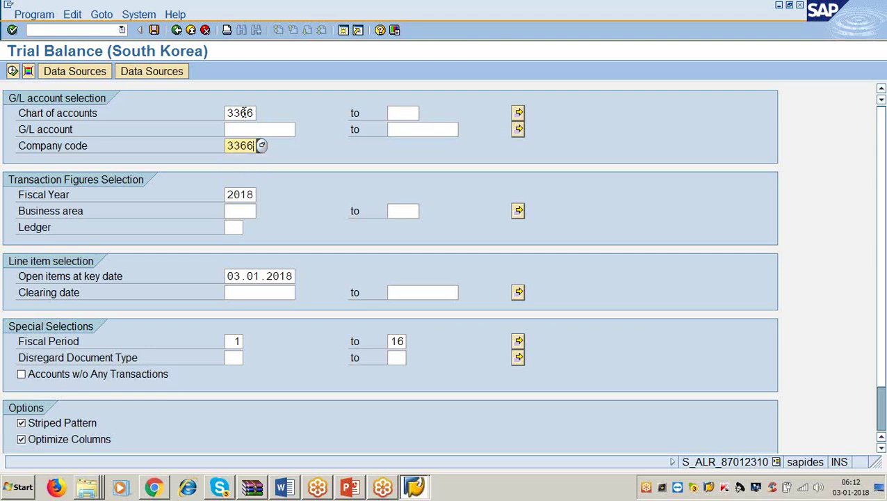
pyautogui.press('Tab')
pyautogui.write('207')
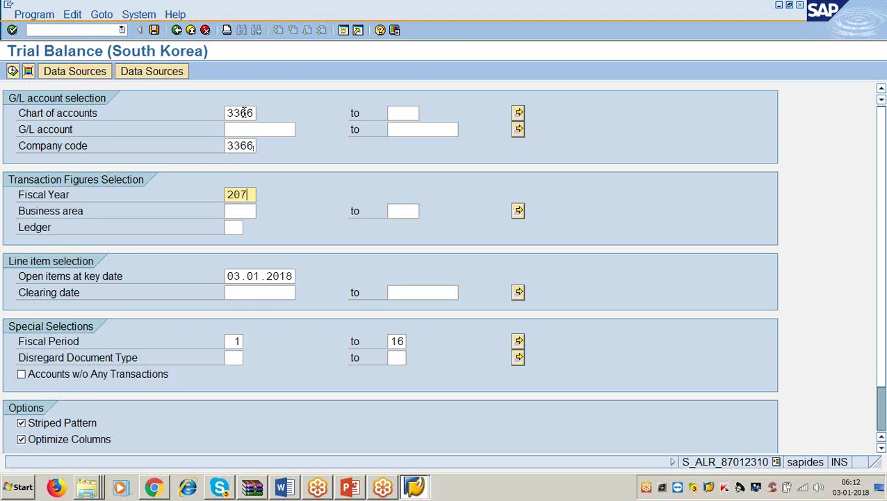
pyautogui.press('BackSpace')
pyautogui.write('10')
pyautogui.press('BackSpace')
pyautogui.write('7')
# Set the open items key date to 31.12.2017 and execute the report.
pyautogui.click(295, 276)
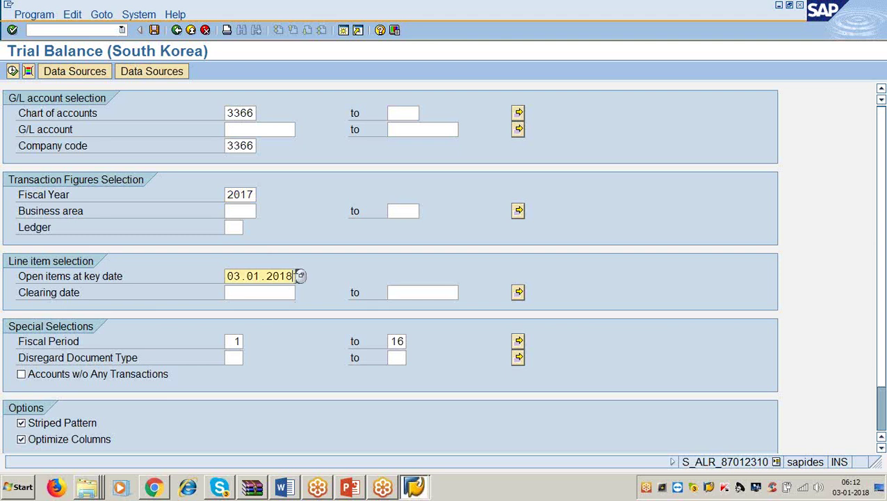
pyautogui.press('BackSpace')
pyautogui.press('BackSpace')
pyautogui.press('BackSpace')
pyautogui.press('BackSpace')
pyautogui.press('BackSpace')
pyautogui.press('BackSpace')
pyautogui.press('BackSpace')
pyautogui.press('BackSpace')
pyautogui.press('BackSpace')
pyautogui.press('BackSpace')
pyautogui.write('31.12.2017')
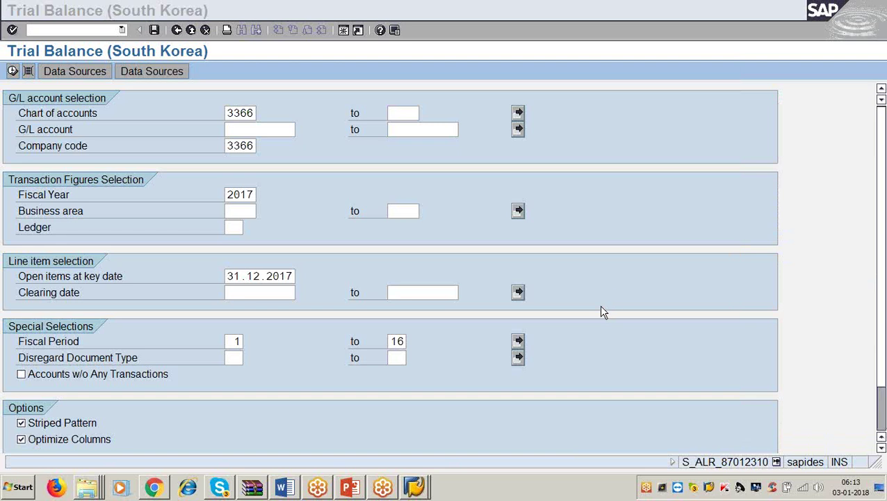
pyautogui.click(12, 71)
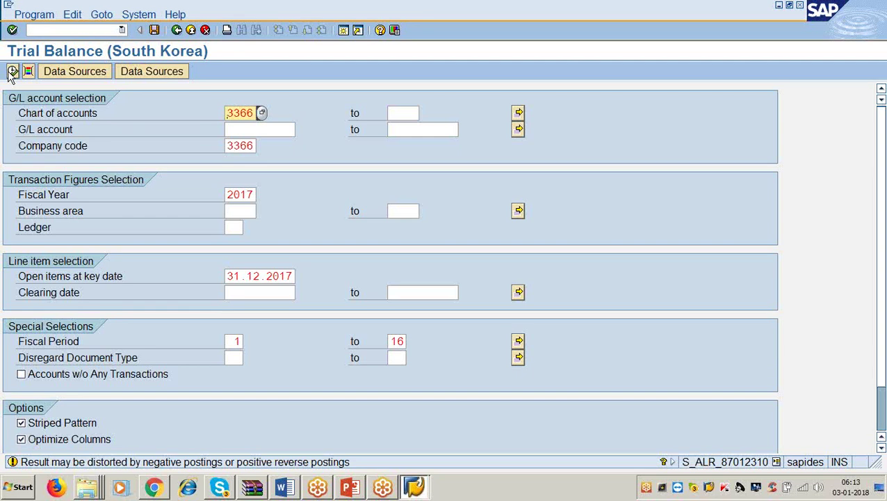
# Run the trial balance and scroll through the USD G/L account balances for periods 01-16.
pyautogui.click(10, 74)
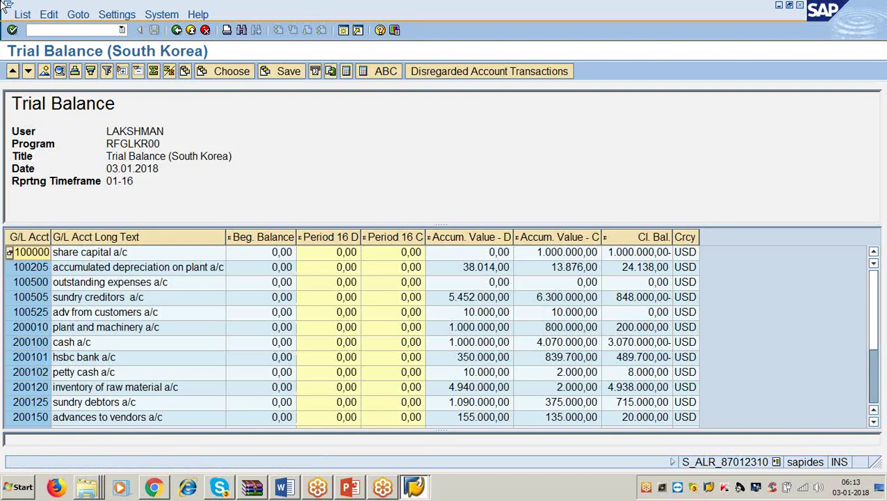
pyautogui.scroll(-3, 257, 260)
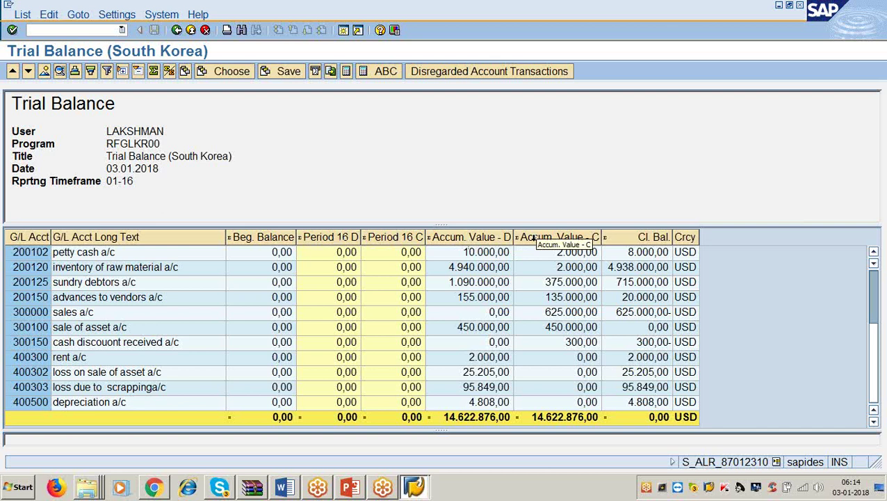
pyautogui.click(693, 237)
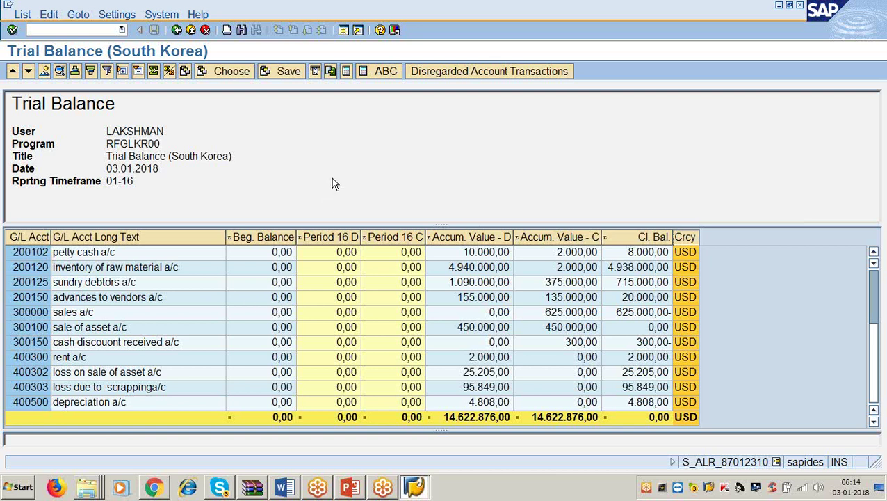
pyautogui.click(873, 360)
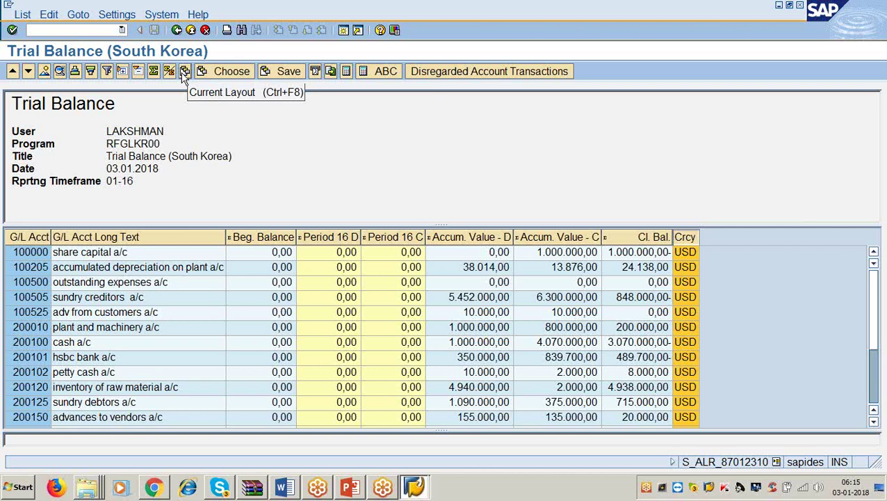
# Open Change Layout showing the trial balance's columns, G/L Account through Transaction currency.
pyautogui.click(183, 74)
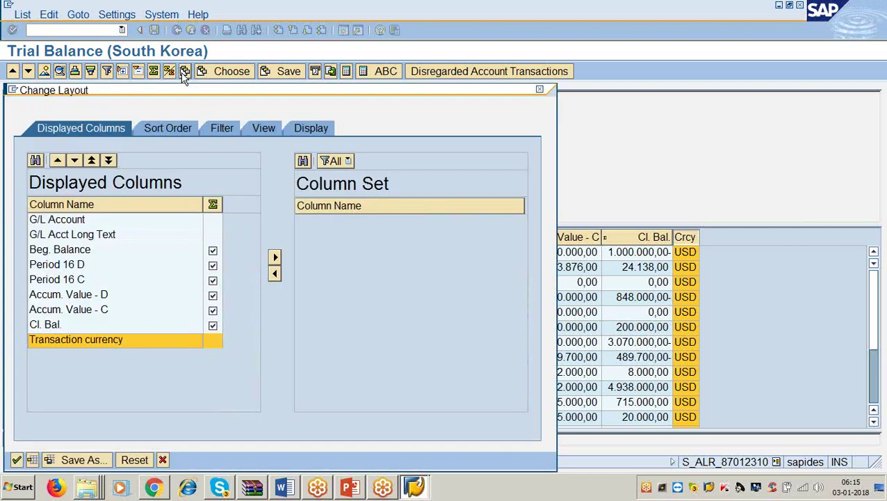
pyautogui.click(163, 460)
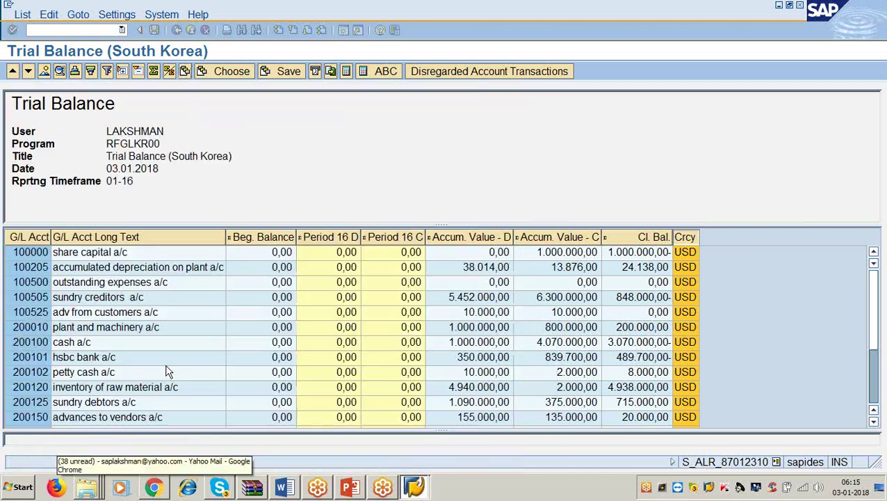
pyautogui.click(185, 72)
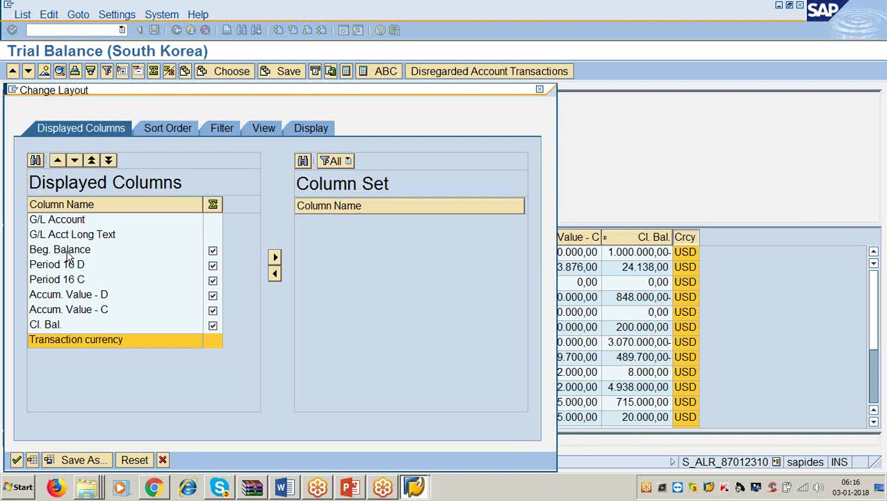
# Hide the Beg. Balance, Period 16 D and Period 16 C columns and apply the layout.
pyautogui.click(69, 252)
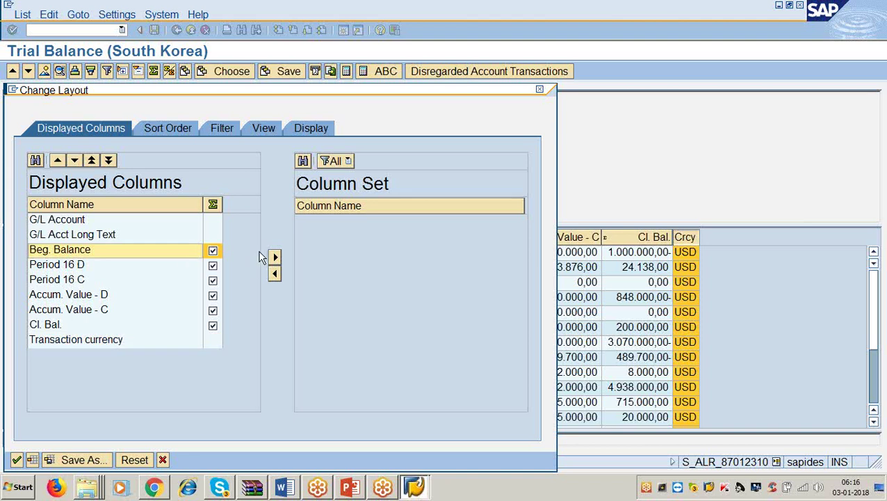
pyautogui.click(275, 259)
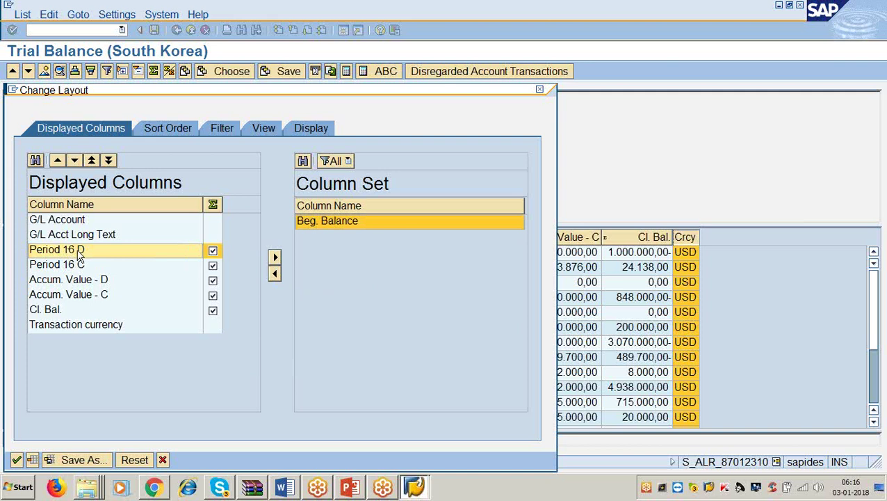
pyautogui.click(274, 261)
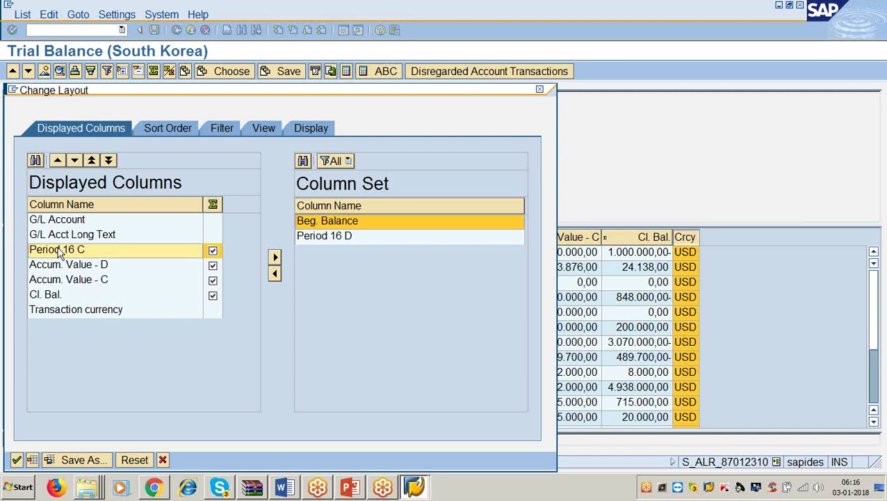
pyautogui.click(275, 259)
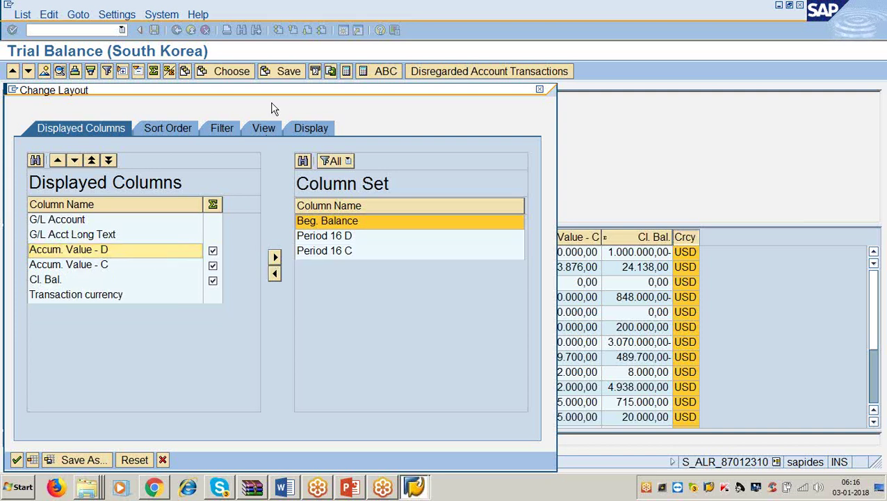
pyautogui.moveTo(273, 93); pyautogui.dragTo(340, 7)
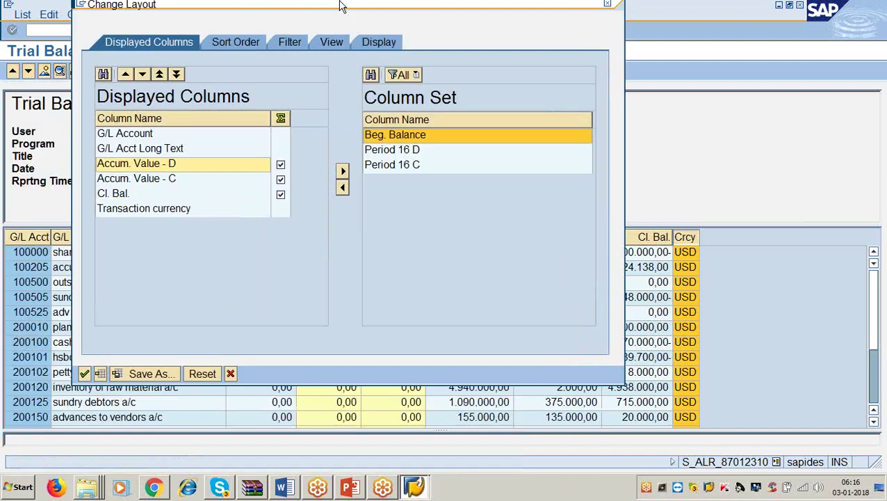
pyautogui.click(84, 374)
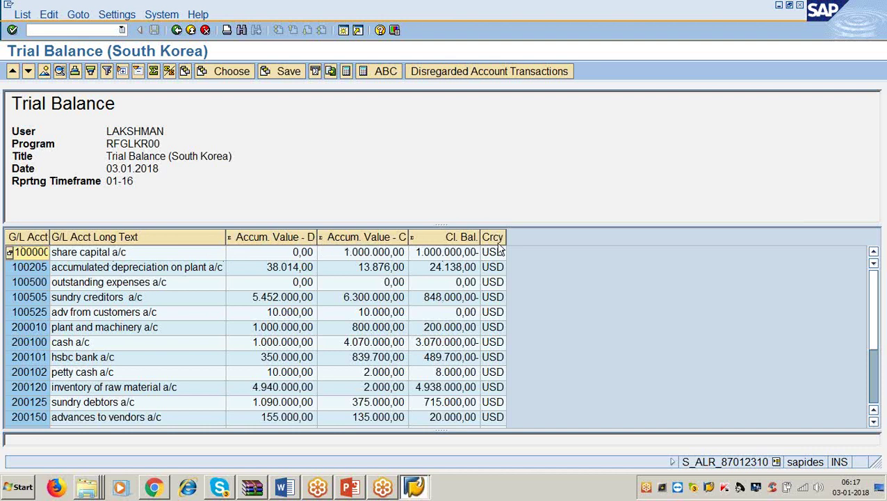
pyautogui.scroll(-3, 615, 351)
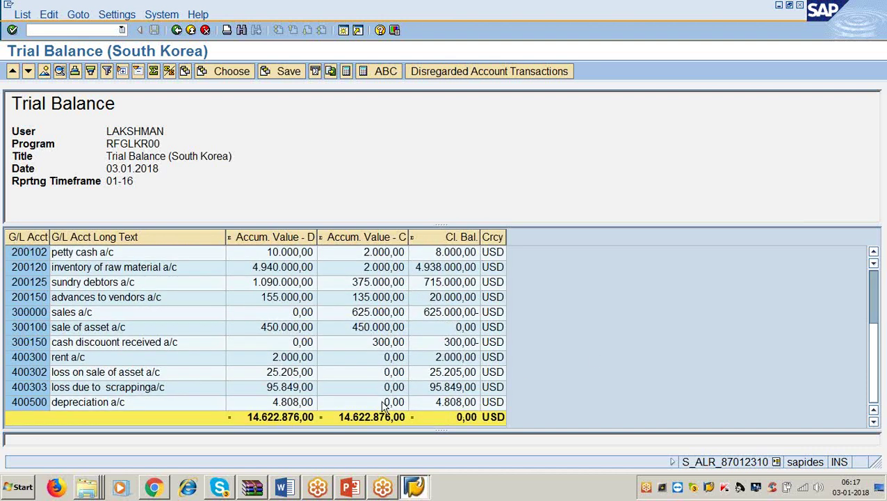
pyautogui.scroll(3, 385, 407)
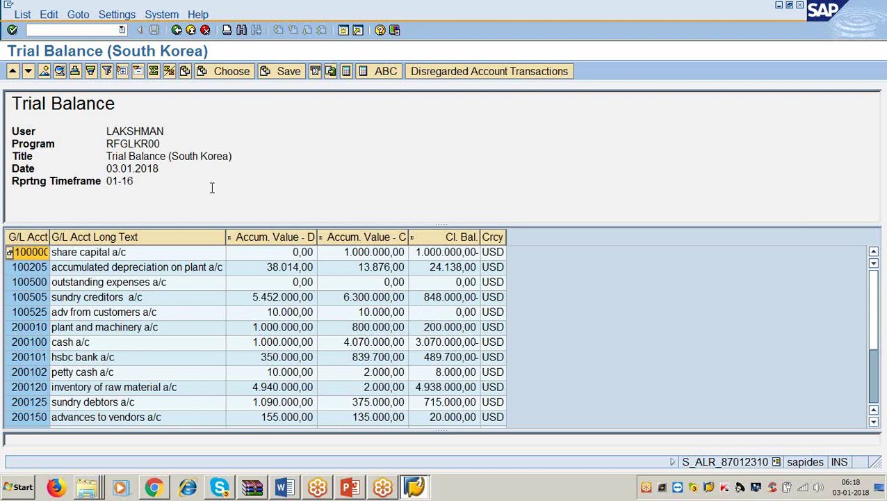
# Return to the trimmed trial balance report and open its List menu.
pyautogui.moveTo(13, 98); pyautogui.dragTo(198, 194)
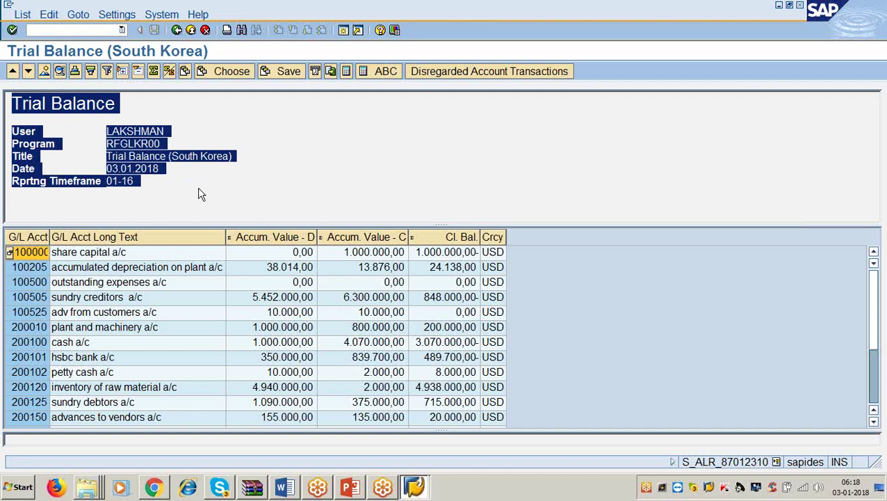
pyautogui.click(138, 107)
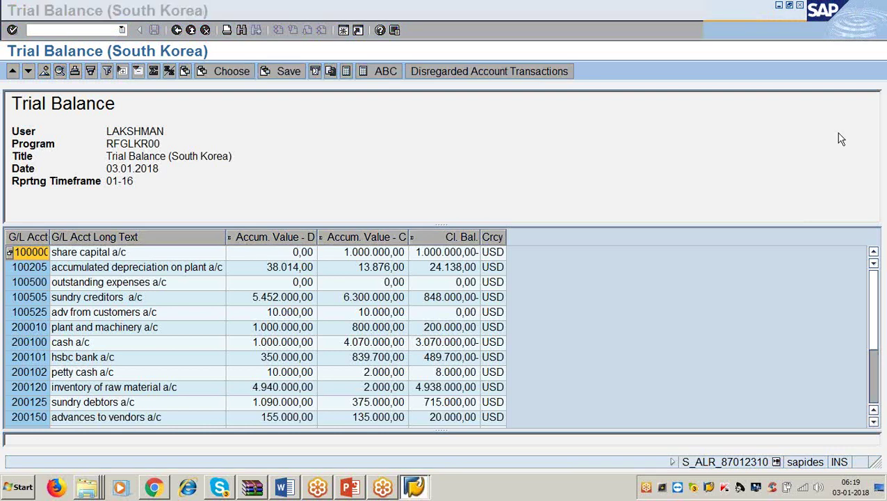
pyautogui.click(767, 377)
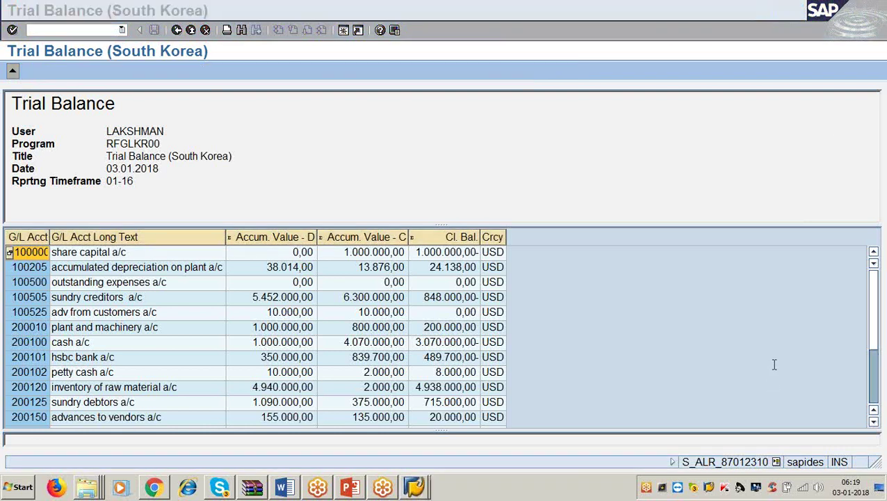
pyautogui.click(648, 323)
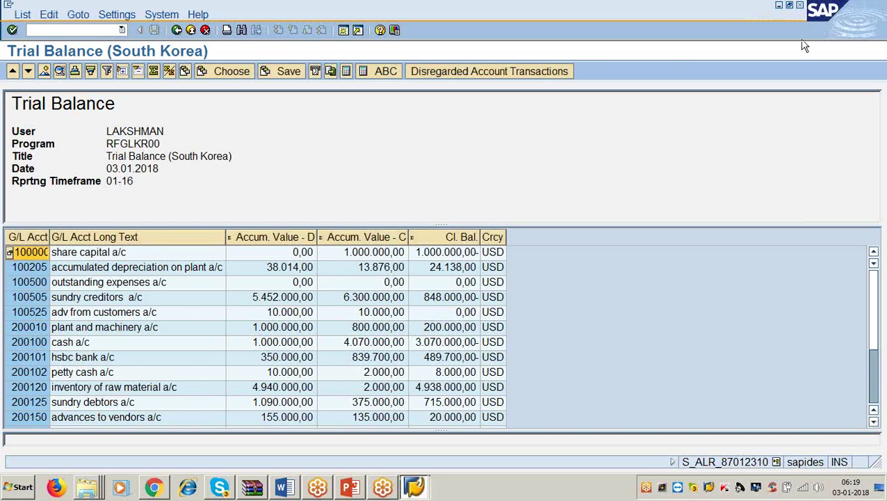
pyautogui.click(584, 176)
pyautogui.click(23, 14)
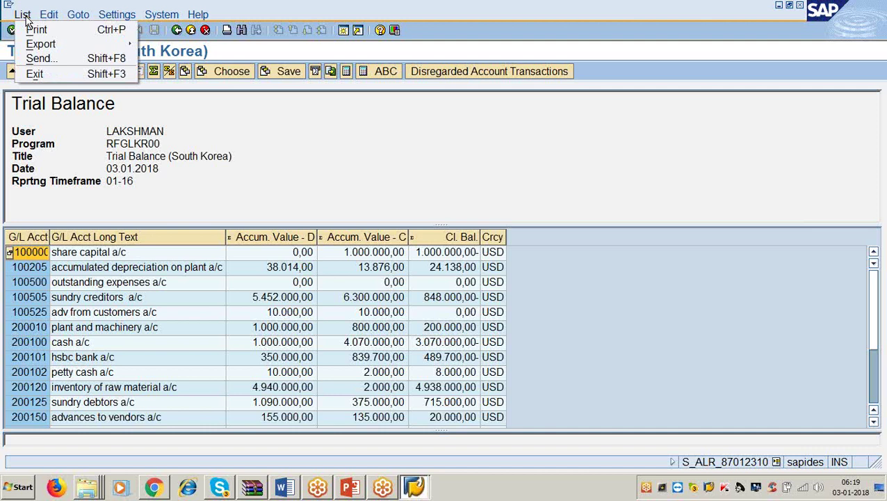
# Choose List > Export > Spreadsheet, opening Select Spreadsheet with Excel (Office 2007 XLSX) preset.
pyautogui.moveTo(42, 48)
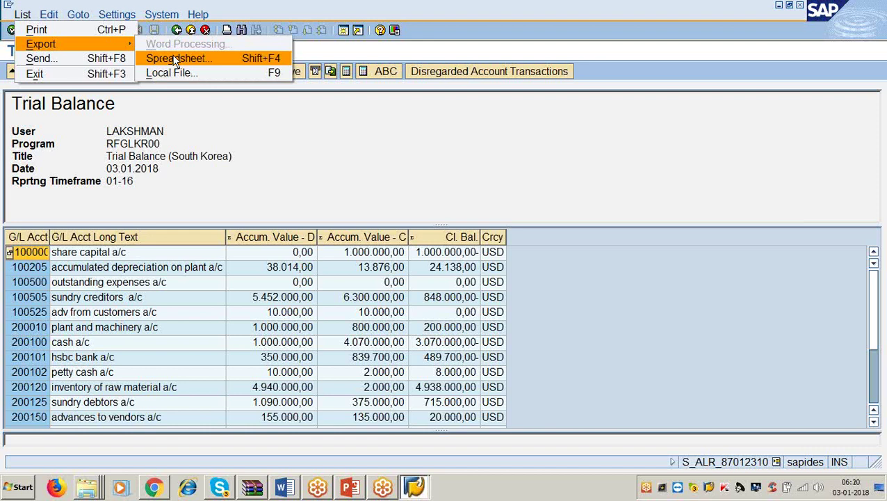
pyautogui.click(175, 61)
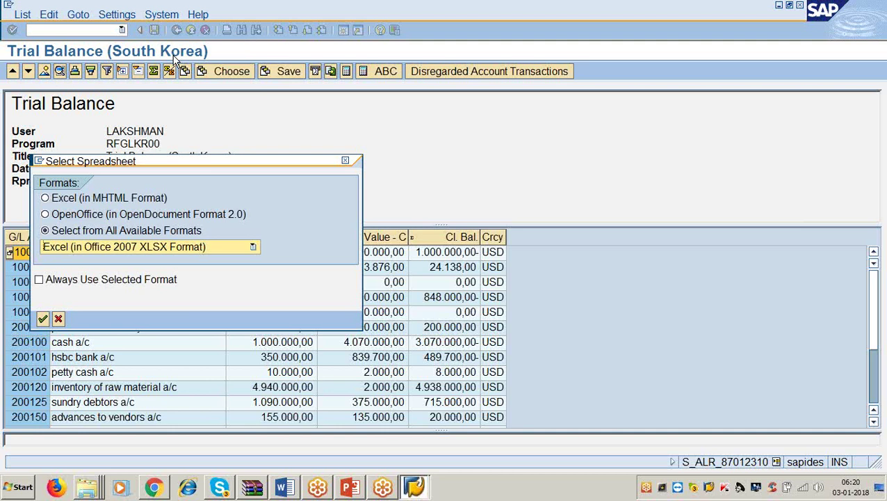
# Try the Excel MHTML, OpenOffice and all-available-formats export options.
pyautogui.click(46, 199)
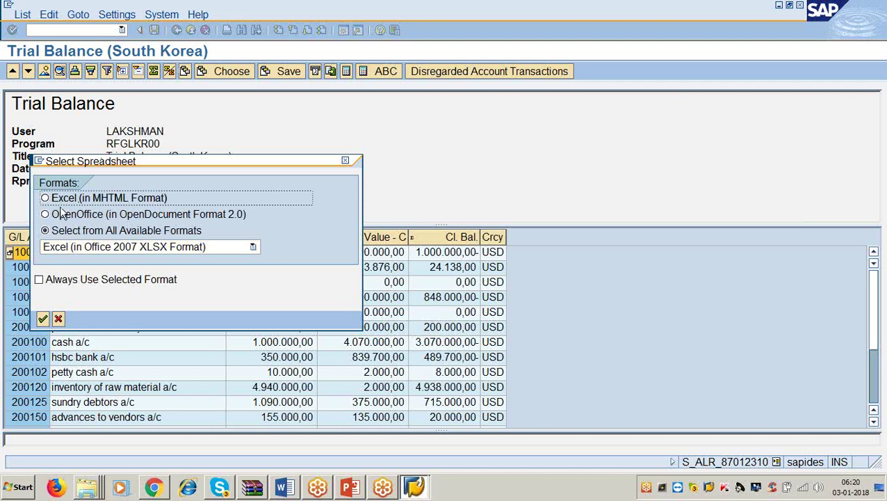
pyautogui.click(44, 215)
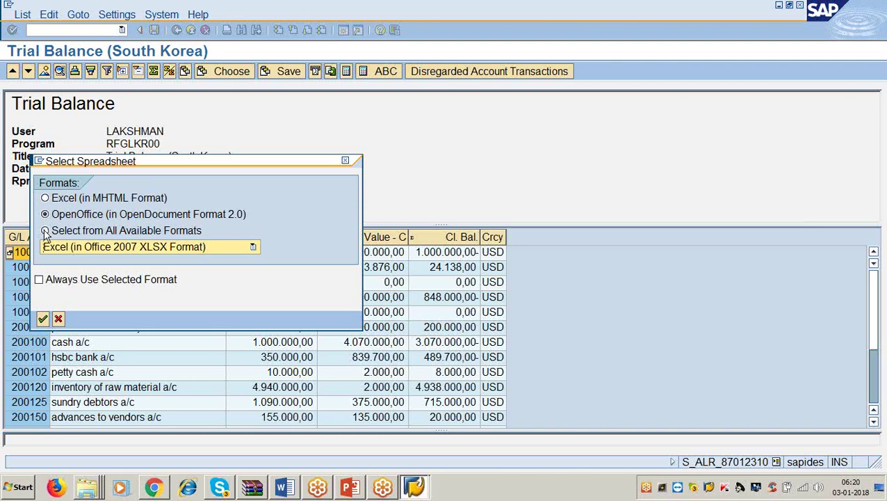
pyautogui.click(45, 232)
pyautogui.click(253, 247)
pyautogui.click(281, 229)
pyautogui.click(45, 215)
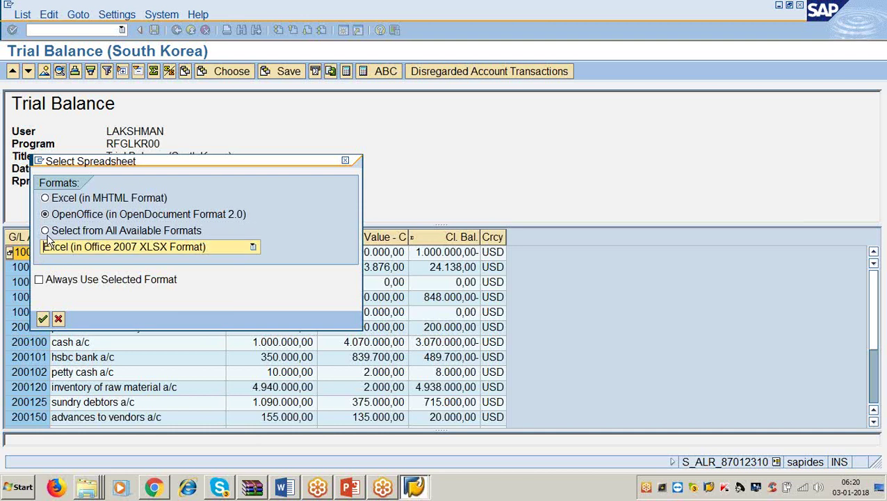
pyautogui.click(46, 232)
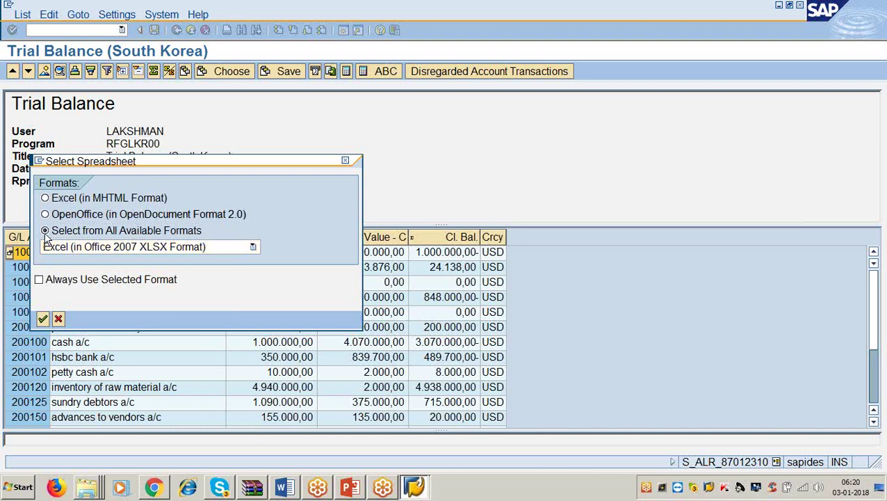
# Pick OpenOffice (in OpenDocument Format 2.0) from the full list of export formats.
pyautogui.click(253, 248)
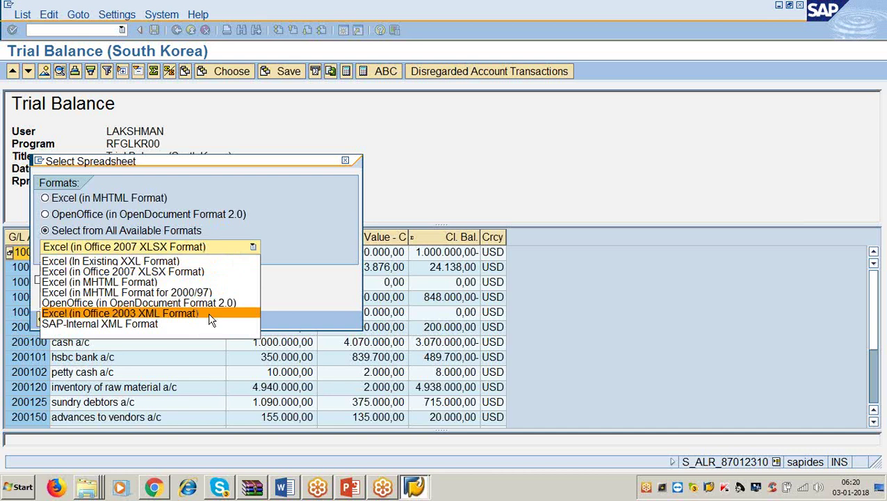
pyautogui.press('Up')
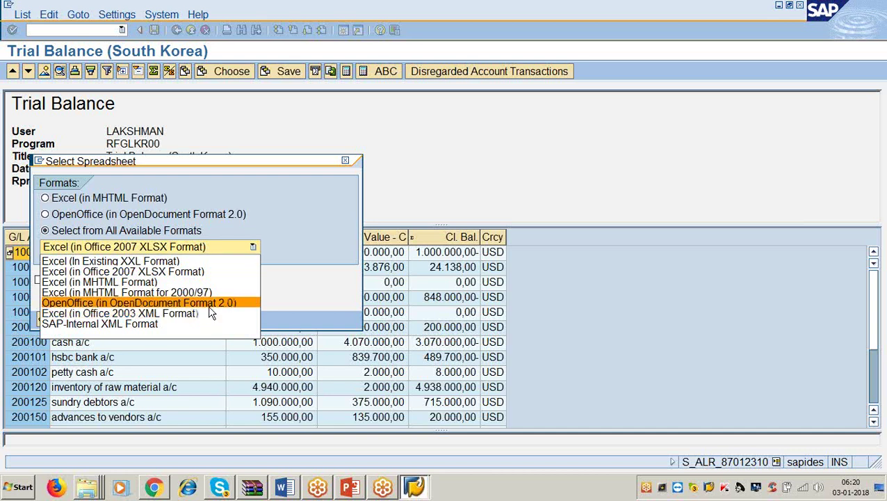
pyautogui.press('Up')
pyautogui.press('Escape')
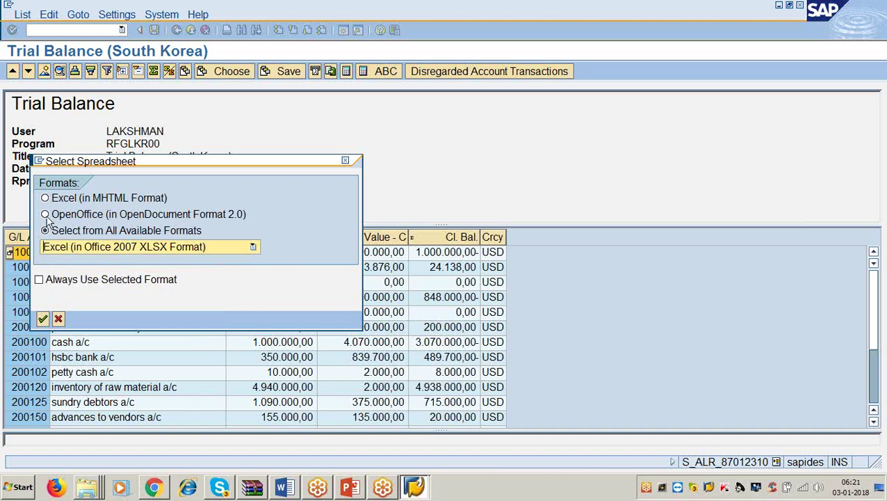
pyautogui.click(45, 215)
pyautogui.click(252, 246)
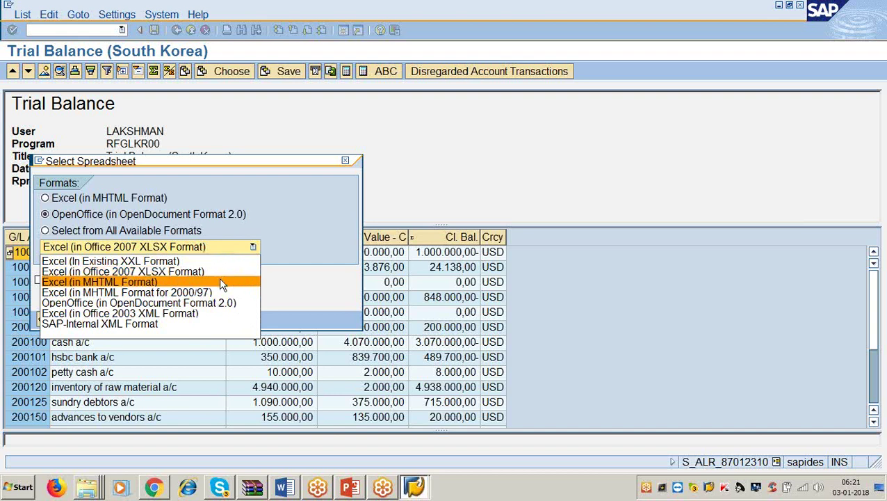
pyautogui.click(218, 303)
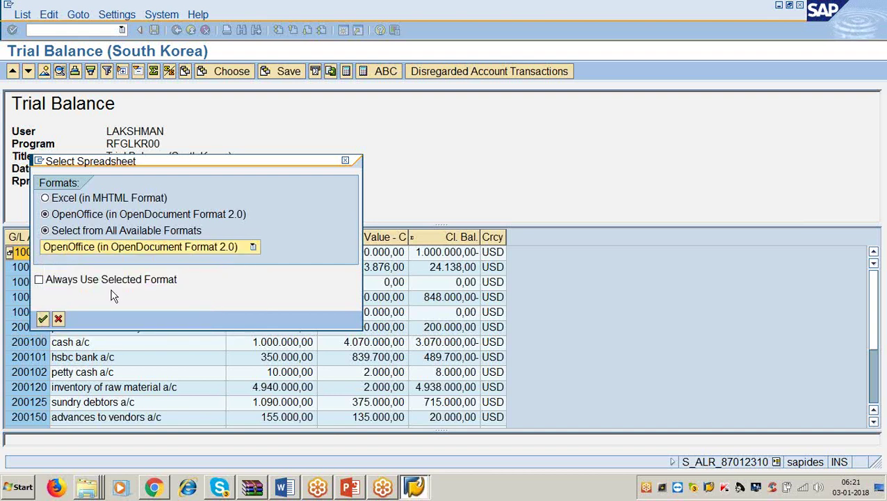
# Confirm the OpenDocument format and save the export as 'export' on the Desktop.
pyautogui.click(42, 320)
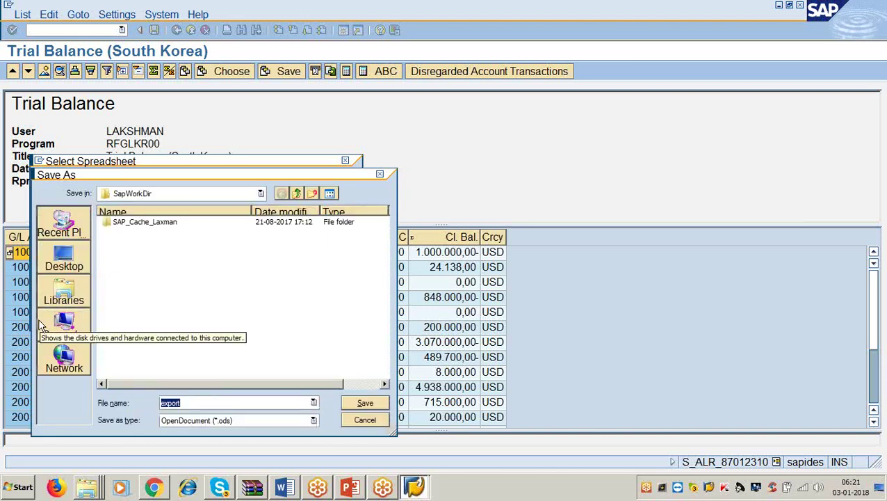
pyautogui.click(55, 270)
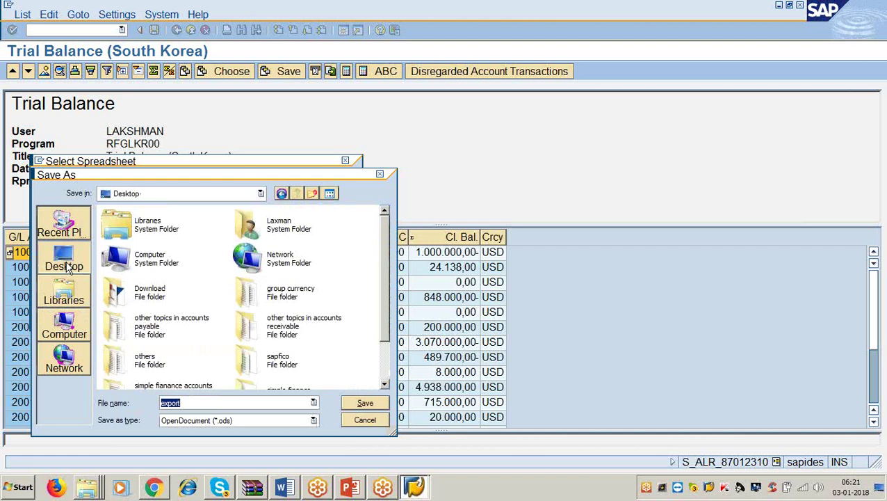
pyautogui.moveTo(281, 175); pyautogui.dragTo(342, 77)
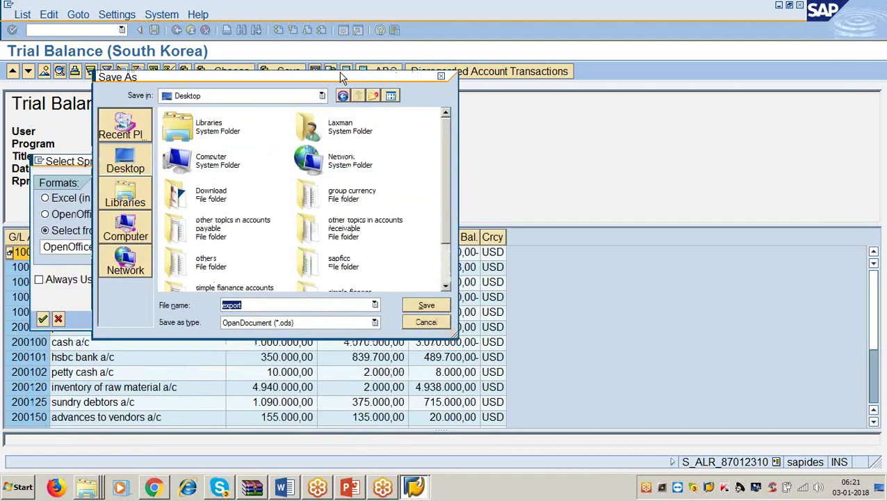
pyautogui.click(418, 304)
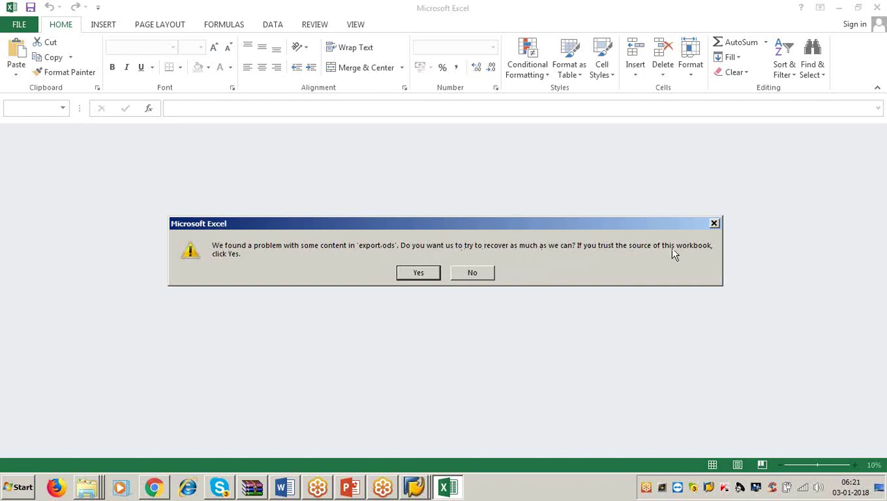
# Accept Excel's recovery and repair prompts, then view details on the calculation settings warning.
pyautogui.click(419, 272)
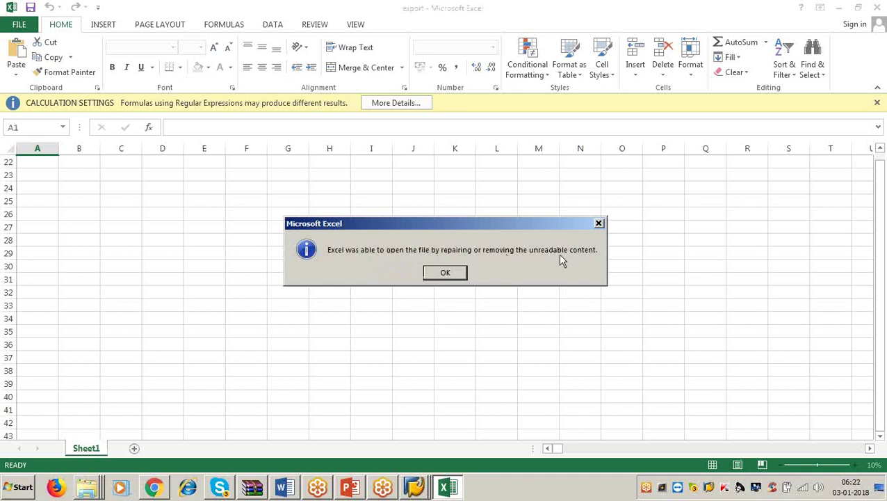
pyautogui.click(441, 272)
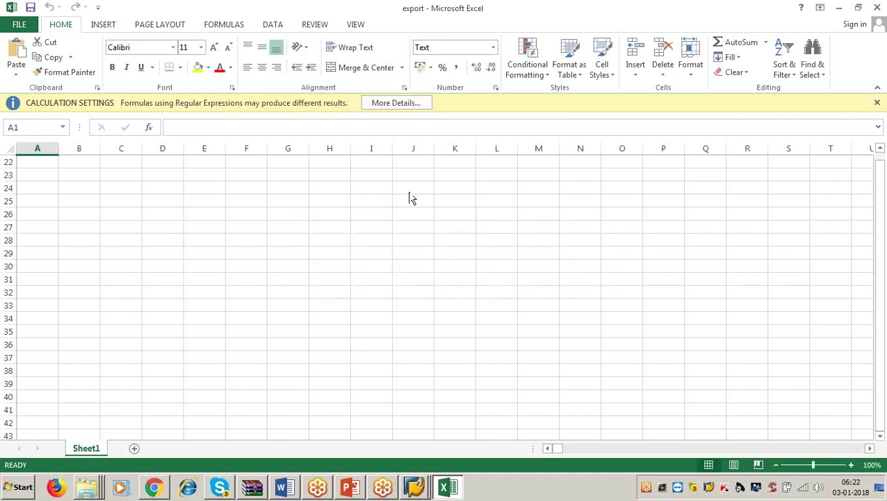
pyautogui.click(405, 107)
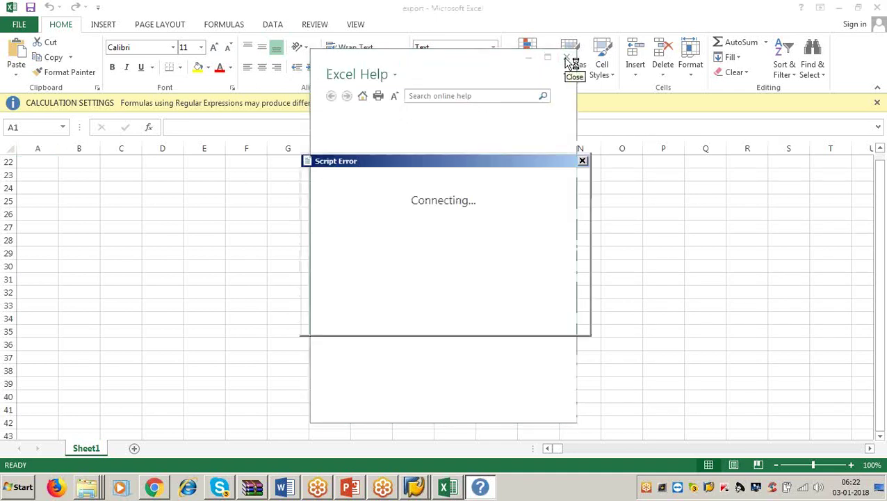
pyautogui.click(452, 315)
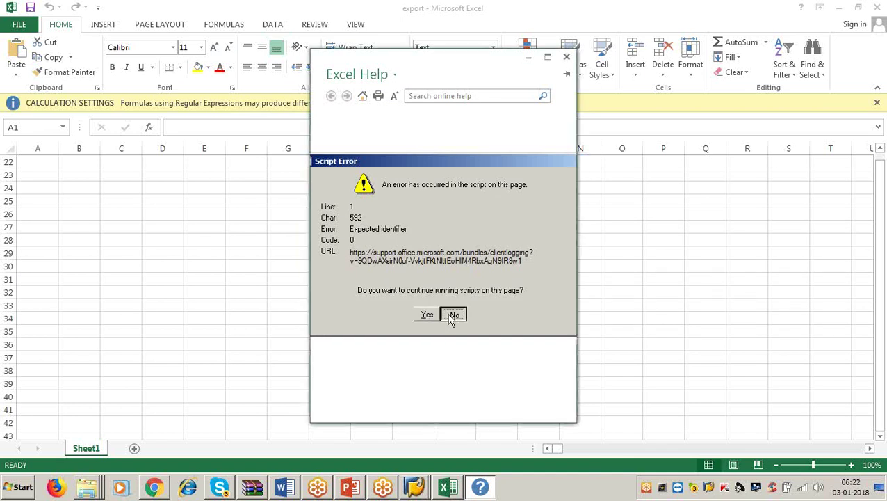
pyautogui.click(567, 57)
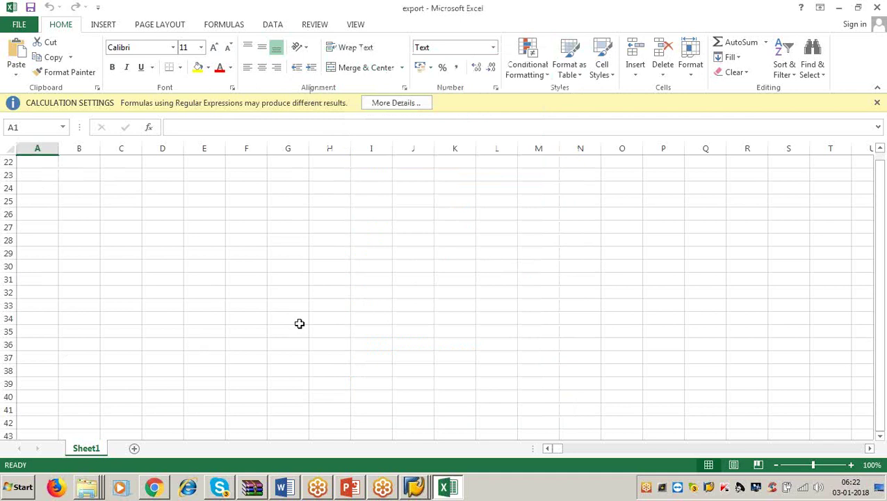
pyautogui.click(876, 10)
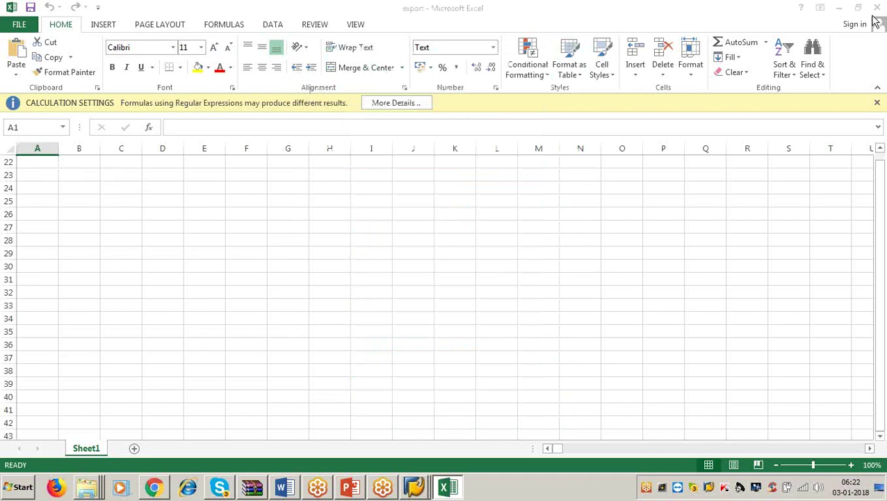
# Close Excel and start a List > Export > Spreadsheet export of the Trial Balance.
pyautogui.click(878, 10)
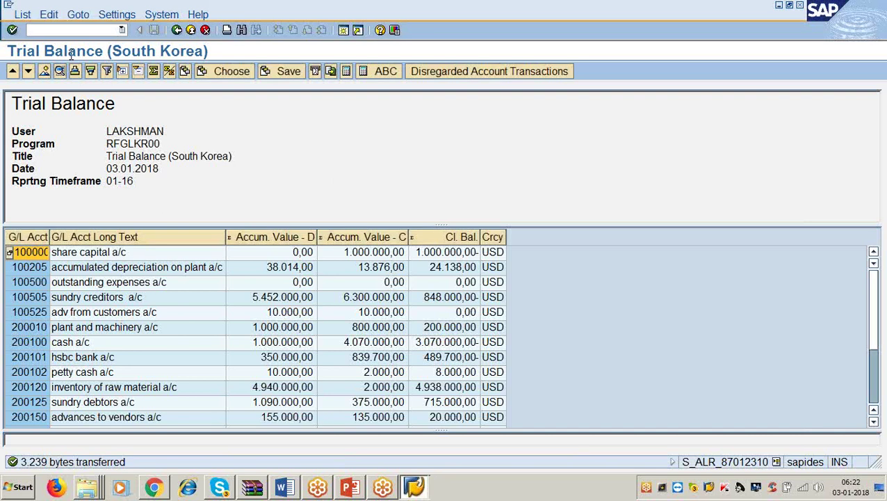
pyautogui.click(23, 15)
pyautogui.moveTo(42, 46)
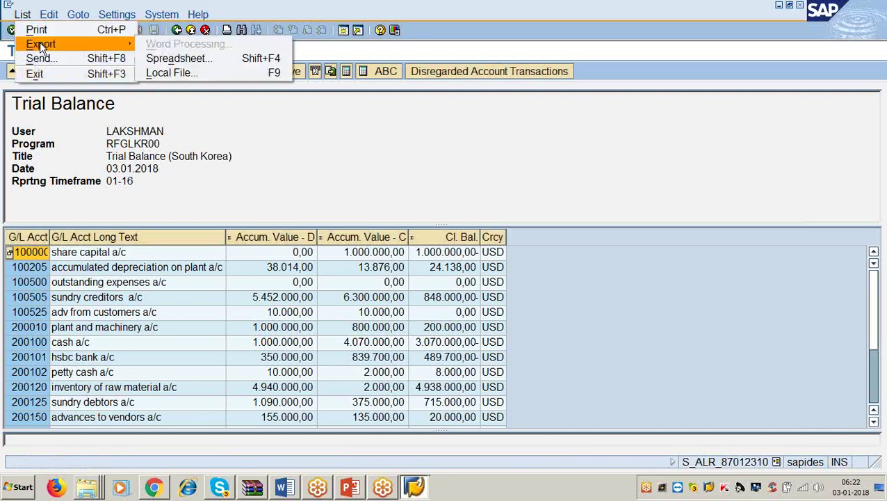
pyautogui.click(175, 61)
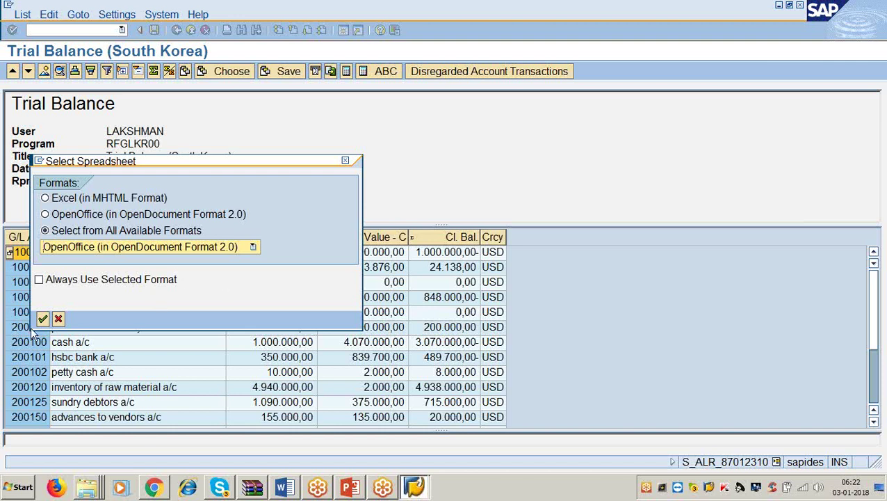
# Choose Excel (in Office 2003 XML Format) and save the export on the Desktop.
pyautogui.click(252, 247)
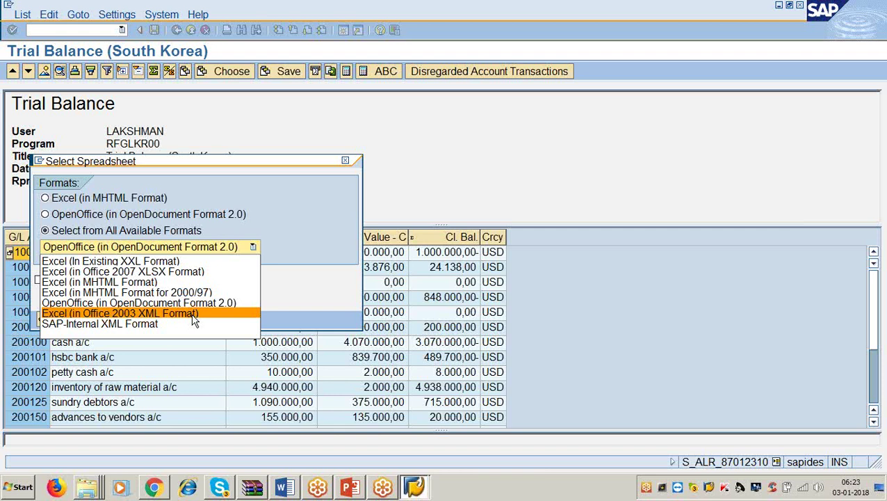
pyautogui.click(193, 316)
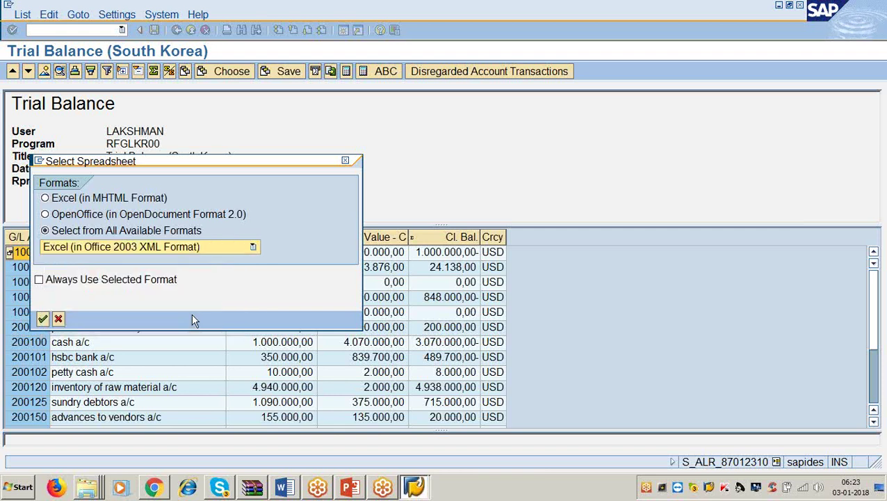
pyautogui.click(43, 319)
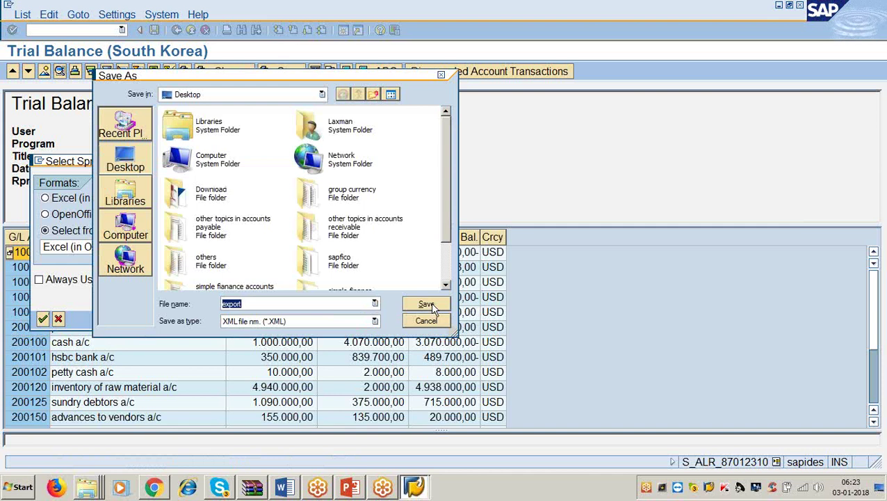
pyautogui.click(427, 305)
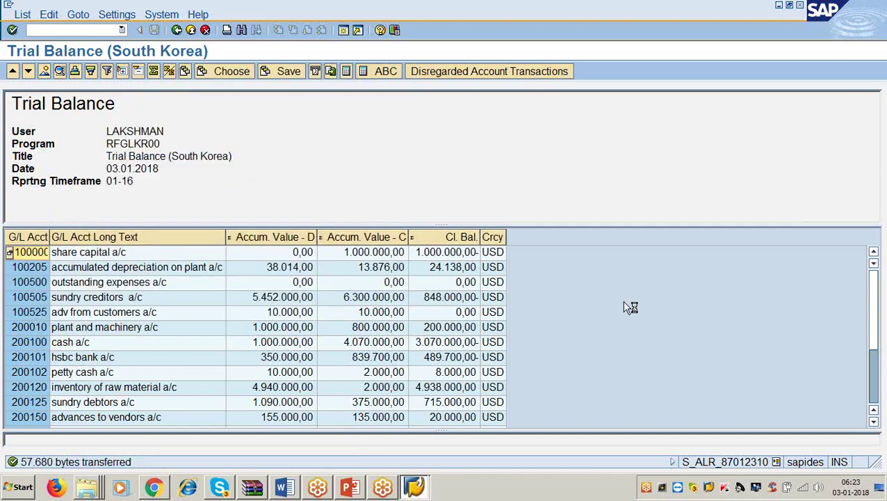
# View export.XML from the desktop in Internet Explorer, postponing its setup, then close it.
pyautogui.click(779, 5)
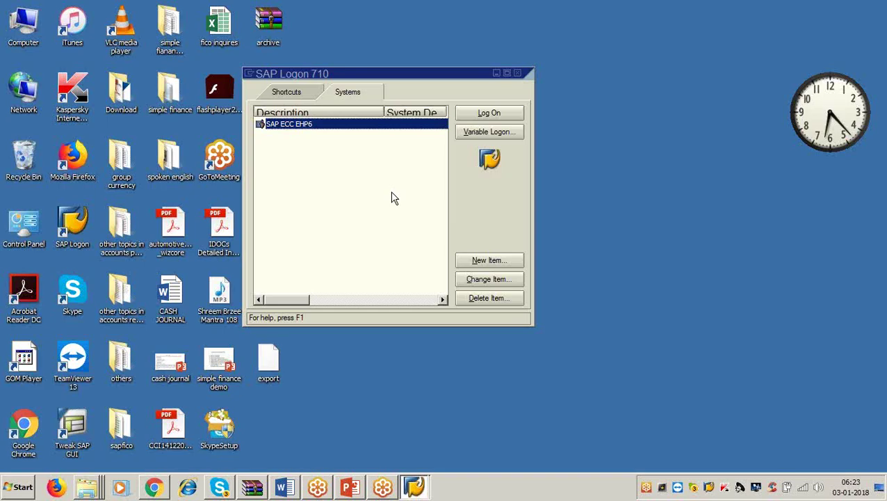
pyautogui.click(516, 75)
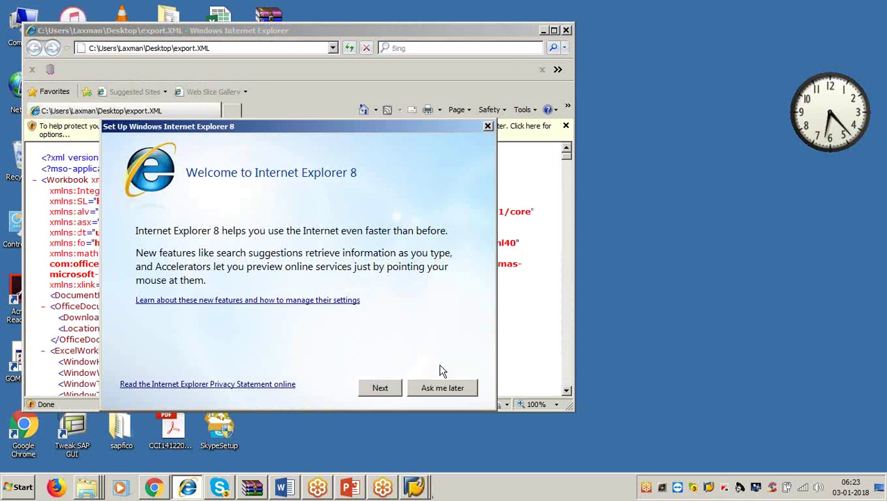
pyautogui.click(421, 391)
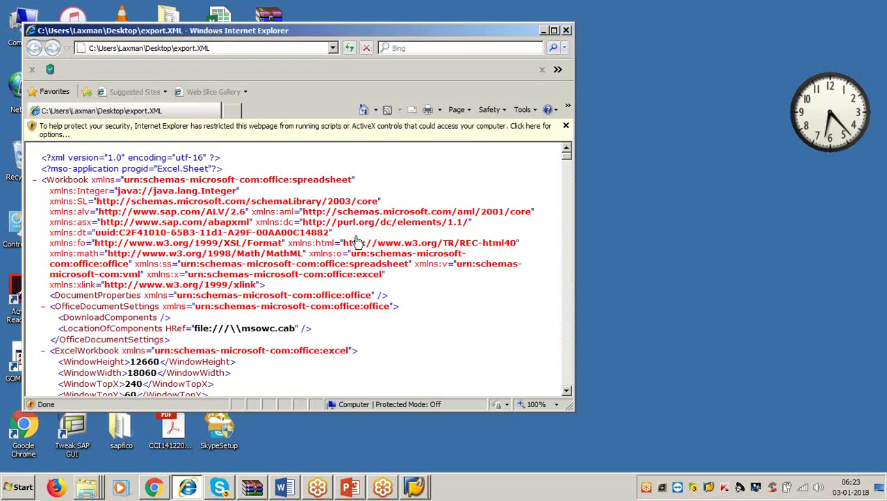
pyautogui.click(567, 28)
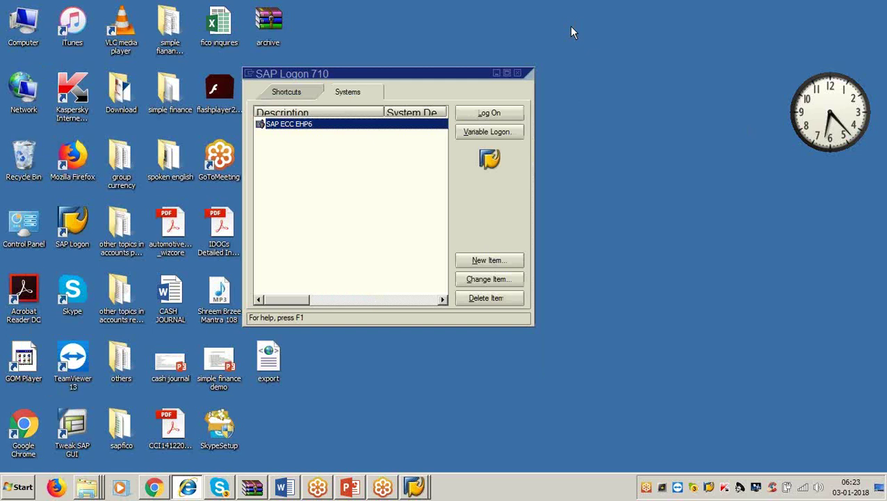
# Close SAP Logon and permanently delete the Excel export file from the desktop.
pyautogui.click(518, 73)
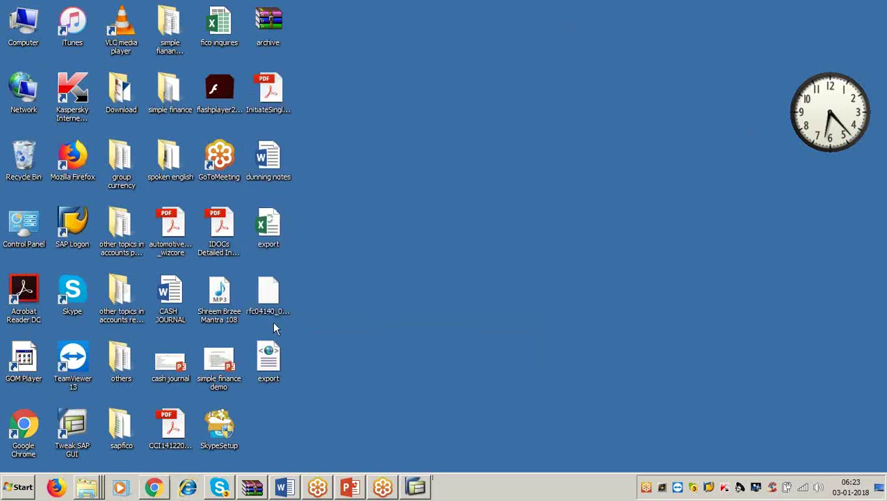
pyautogui.click(270, 231)
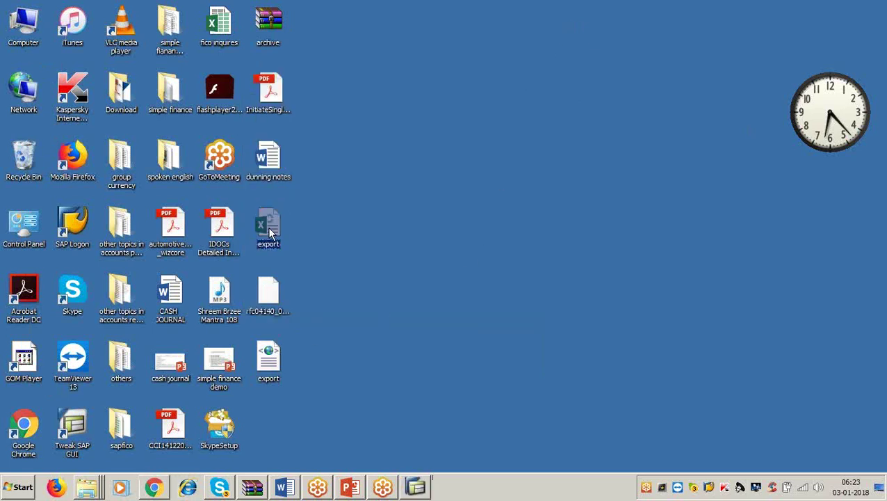
pyautogui.hotkey('shift', 'Delete')
pyautogui.press('Escape')
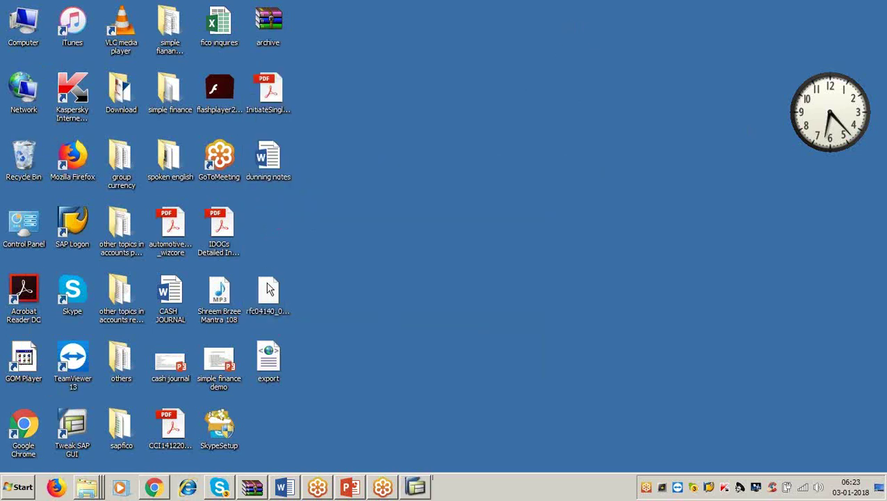
# Permanently delete rfc04140 and the export XML file, then return to the SAP Trial Balance.
pyautogui.click(268, 292)
pyautogui.hotkey('shift', 'Delete')
pyautogui.press('Return')
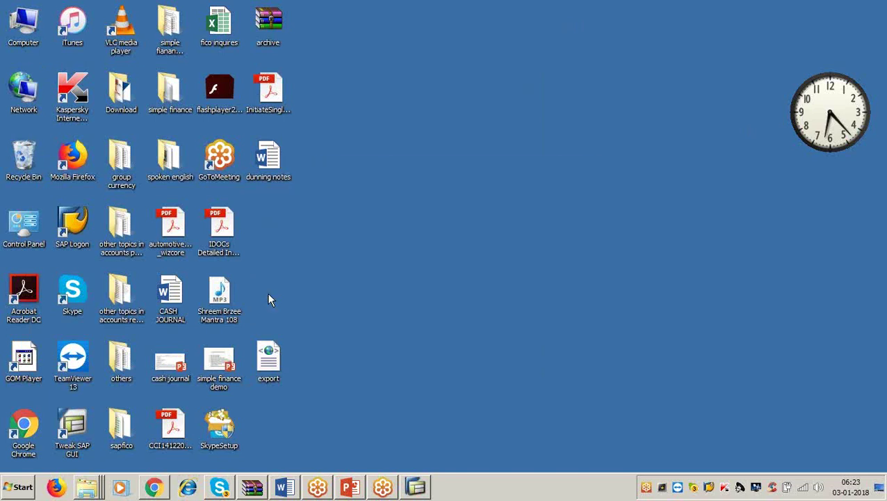
pyautogui.click(260, 349)
pyautogui.hotkey('shift', 'Delete')
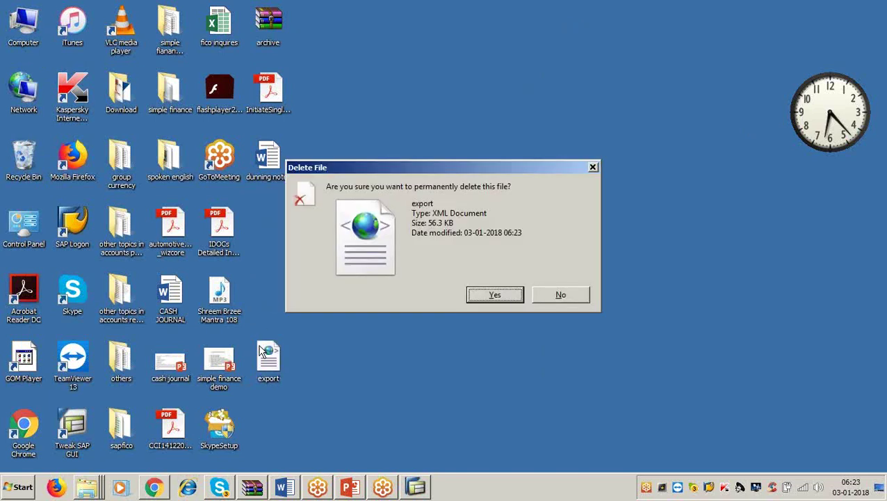
pyautogui.press('Return')
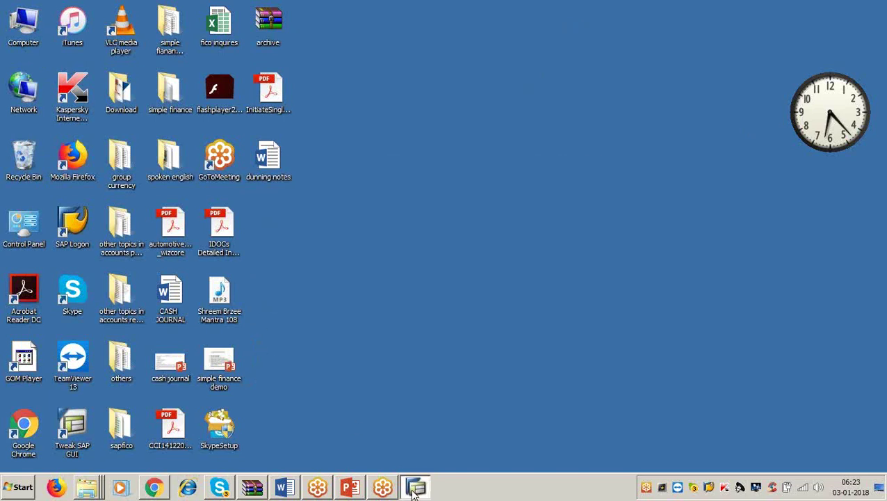
pyautogui.click(416, 487)
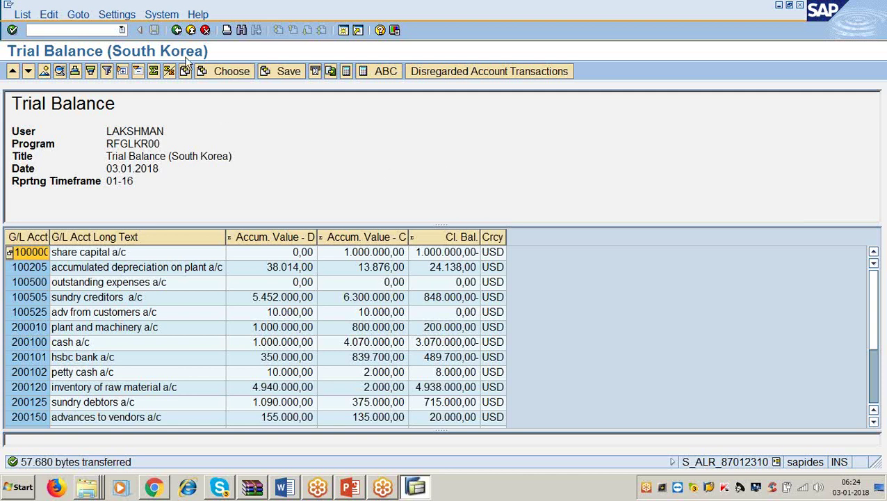
# Go back twice to SAP Easy Access and collapse the Korea and Account Balances folders.
pyautogui.click(177, 30)
pyautogui.click(177, 30)
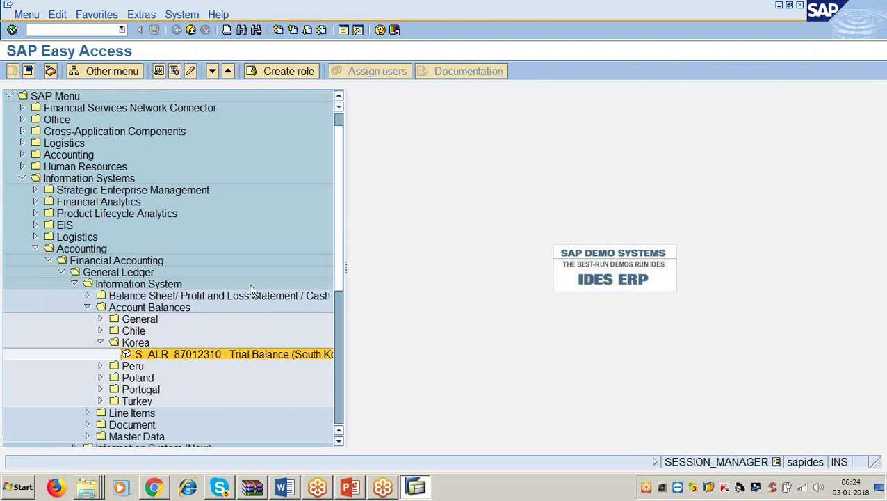
pyautogui.click(100, 342)
pyautogui.click(88, 307)
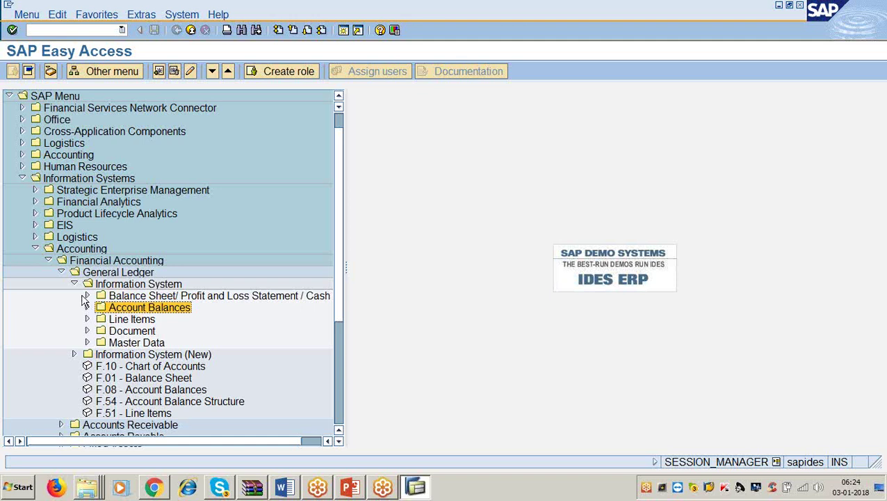
pyautogui.click(95, 276)
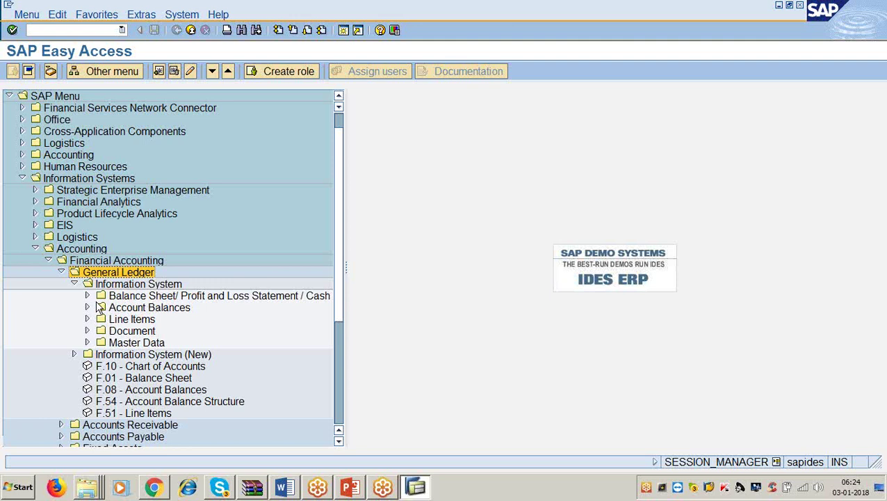
pyautogui.click(111, 308)
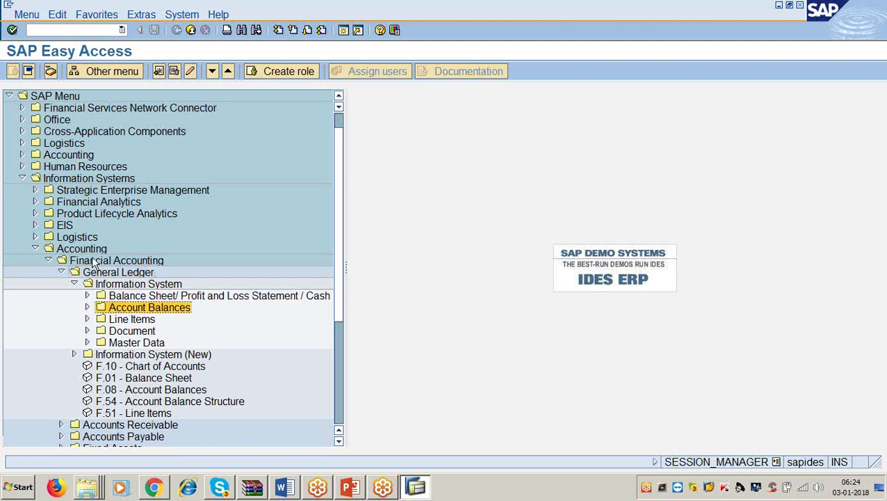
# Expand Account Balances > General > G/L Account Balances and launch S_ALR_87012277.
pyautogui.scroll(1, 77, 195)
pyautogui.click(82, 202)
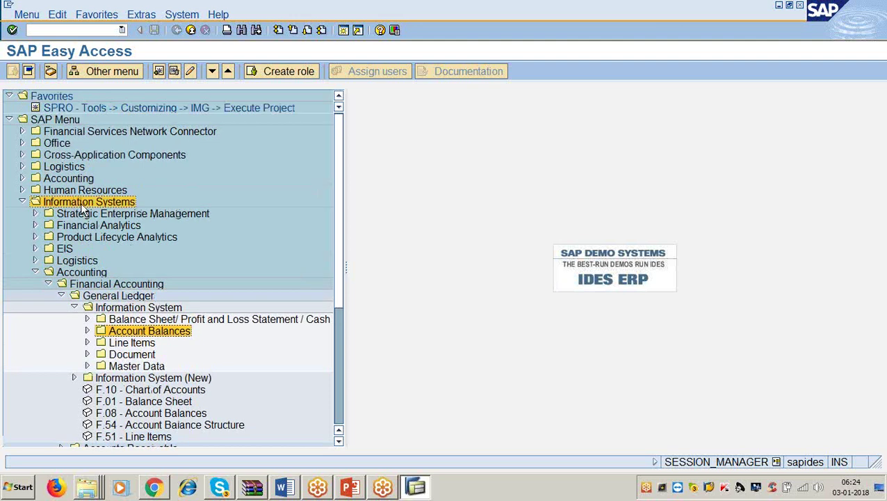
pyautogui.click(90, 273)
pyautogui.click(98, 285)
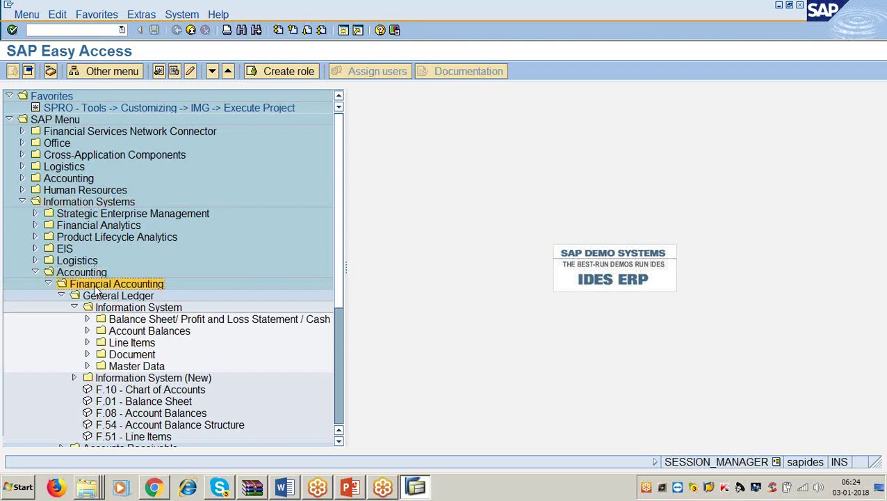
pyautogui.click(99, 297)
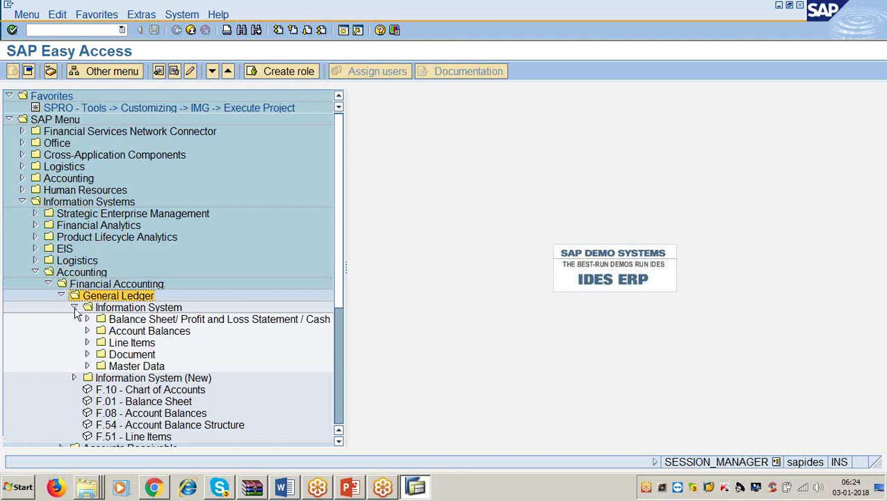
pyautogui.click(127, 332)
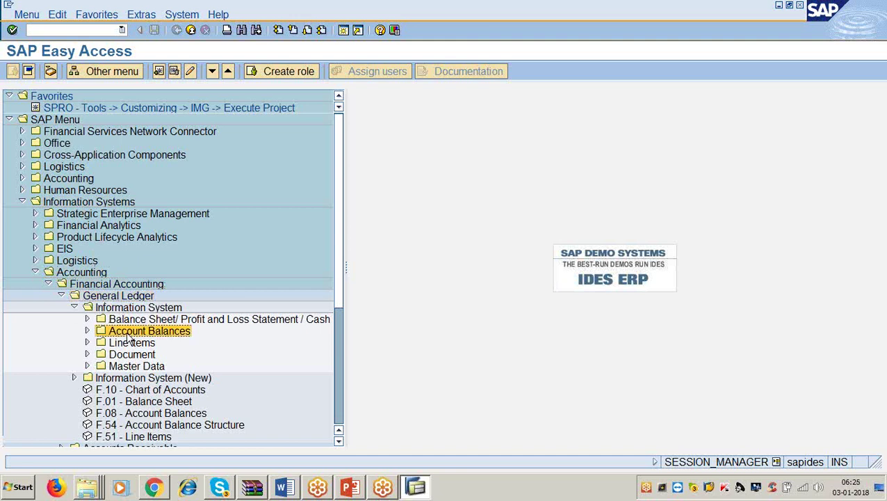
pyautogui.click(87, 331)
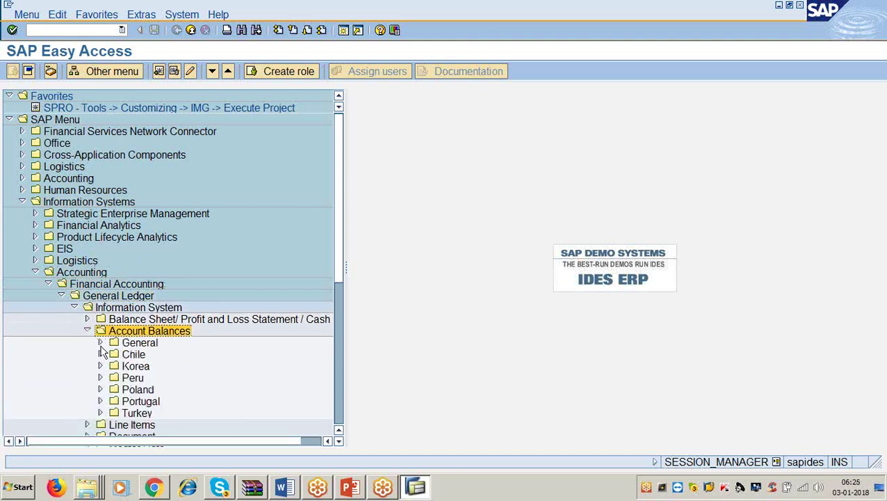
pyautogui.click(100, 342)
pyautogui.scroll(-2, 99, 320)
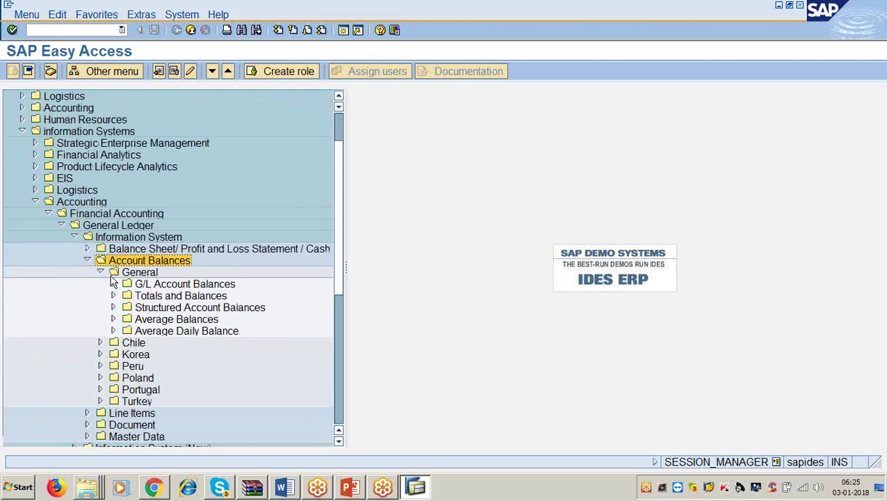
pyautogui.click(113, 284)
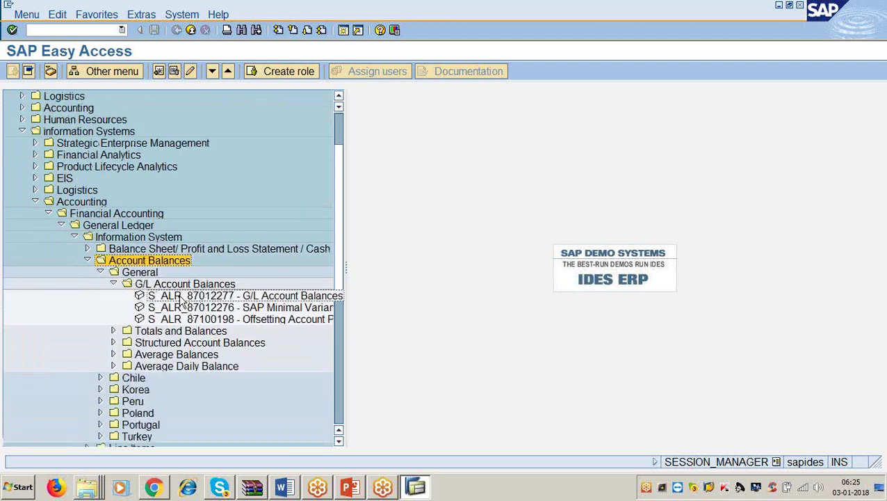
pyautogui.doubleClick(220, 298)
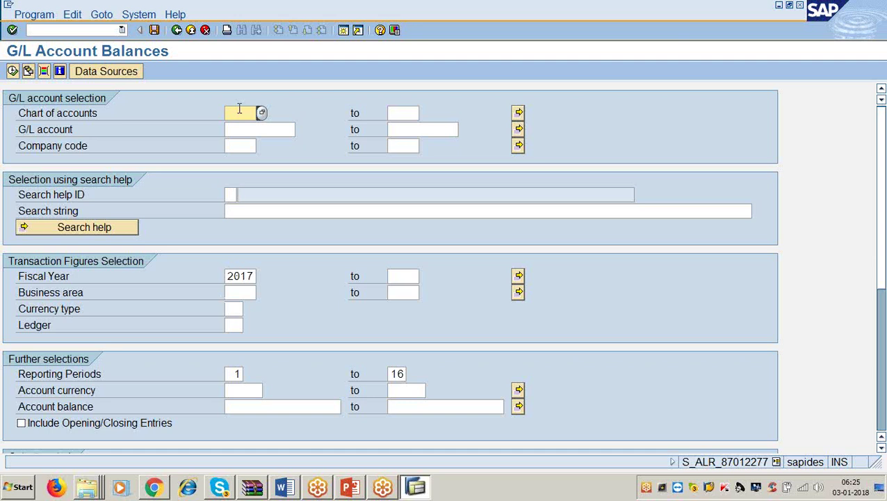
pyautogui.write('3366')
pyautogui.click(248, 130)
pyautogui.write('1')
pyautogui.press('Tab')
pyautogui.write('99999')
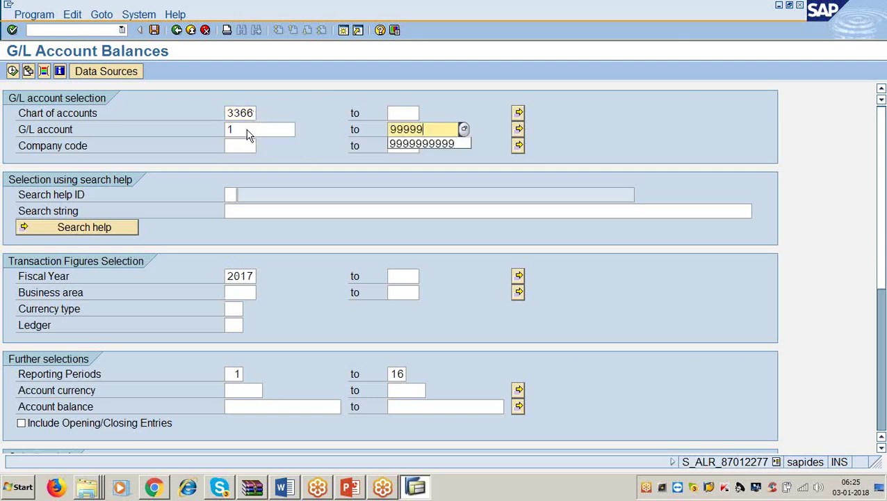
pyautogui.write('99999')
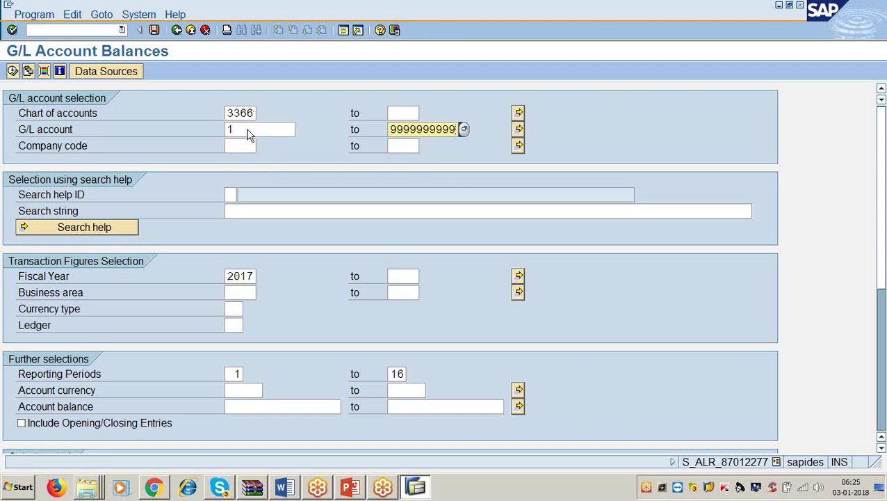
pyautogui.click(247, 146)
pyautogui.write('336')
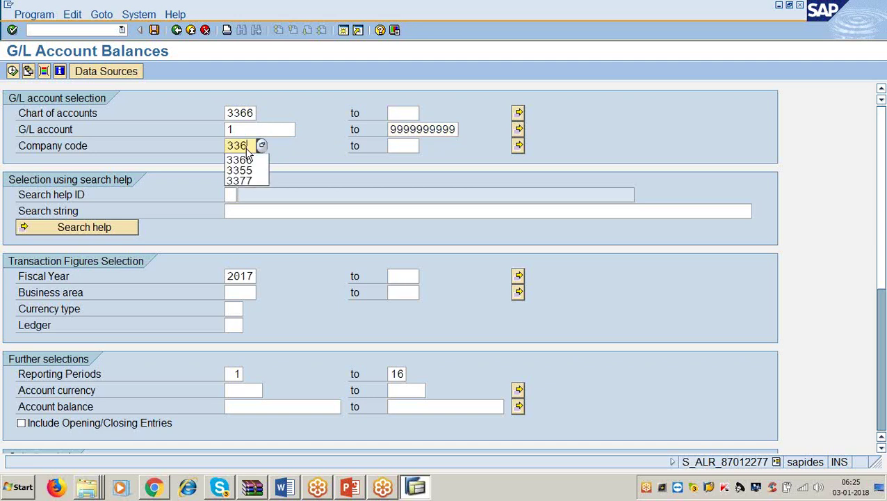
pyautogui.click(243, 159)
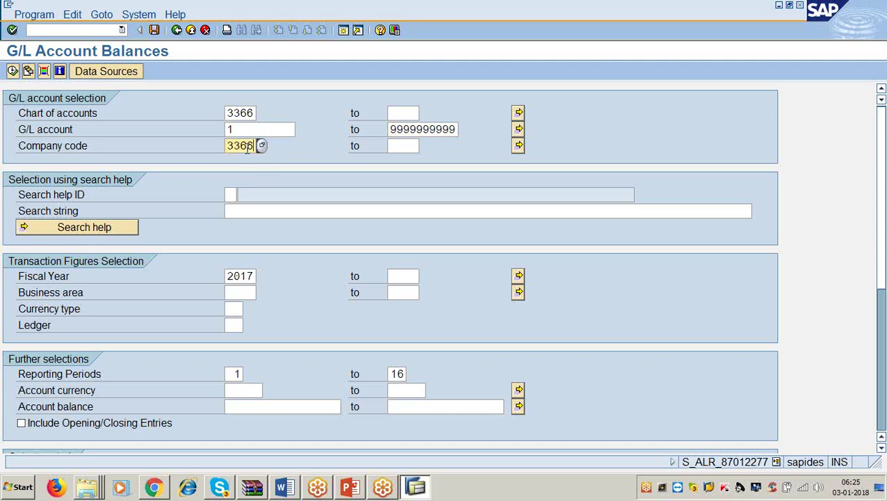
pyautogui.click(12, 71)
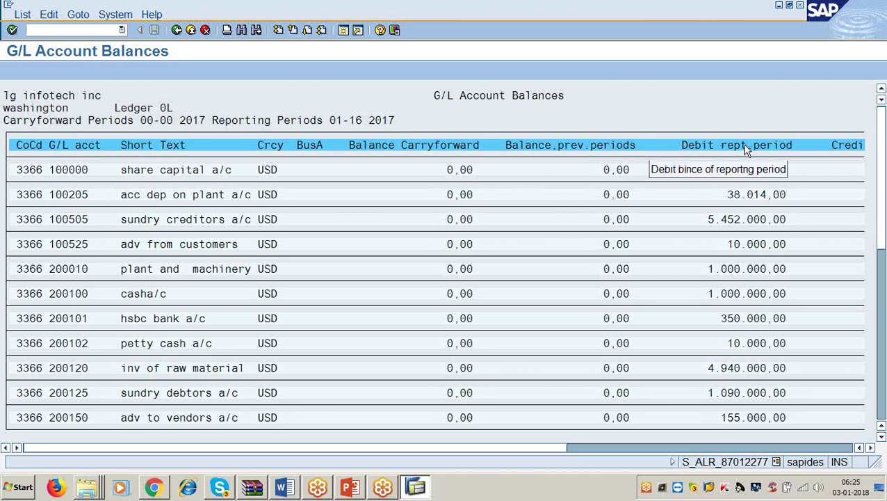
pyautogui.click(871, 448)
pyautogui.click(871, 448)
pyautogui.click(871, 448)
pyautogui.click(871, 448)
pyautogui.click(871, 448)
pyautogui.click(870, 448)
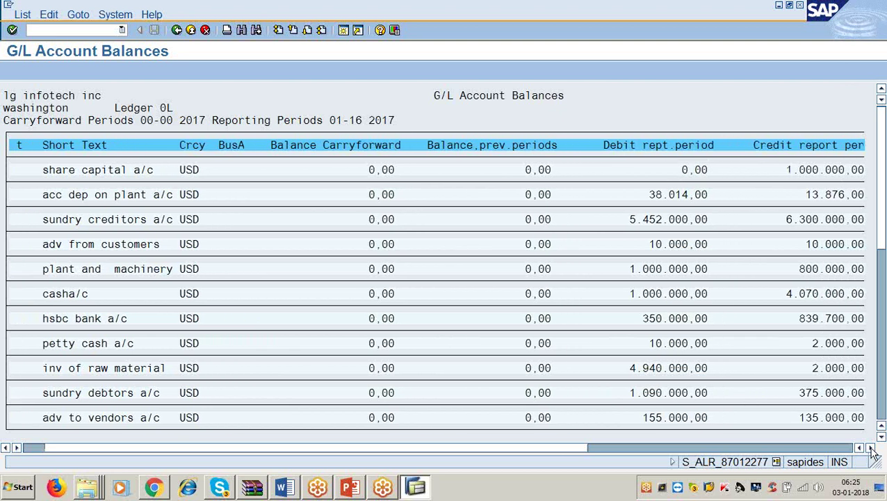
pyautogui.click(871, 448)
pyautogui.click(871, 448)
pyautogui.click(871, 448)
pyautogui.click(871, 448)
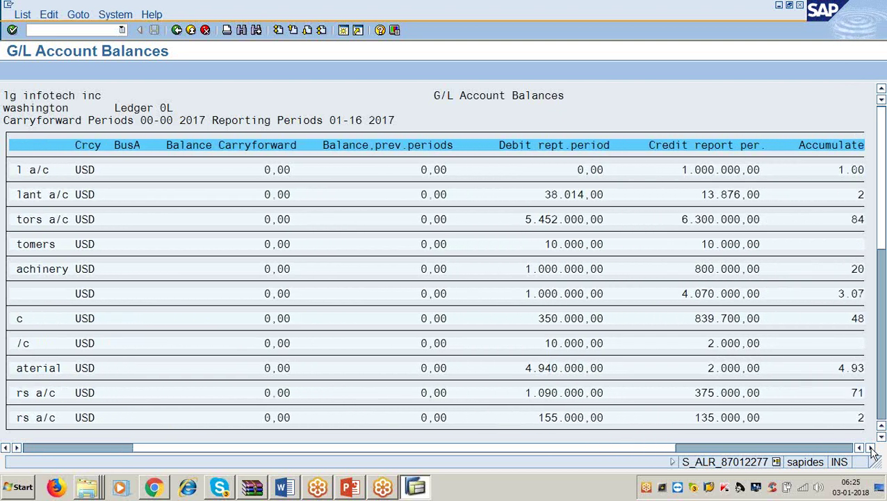
pyautogui.click(871, 448)
pyautogui.click(871, 448)
pyautogui.click(870, 448)
pyautogui.click(871, 448)
pyautogui.click(871, 448)
pyautogui.click(871, 448)
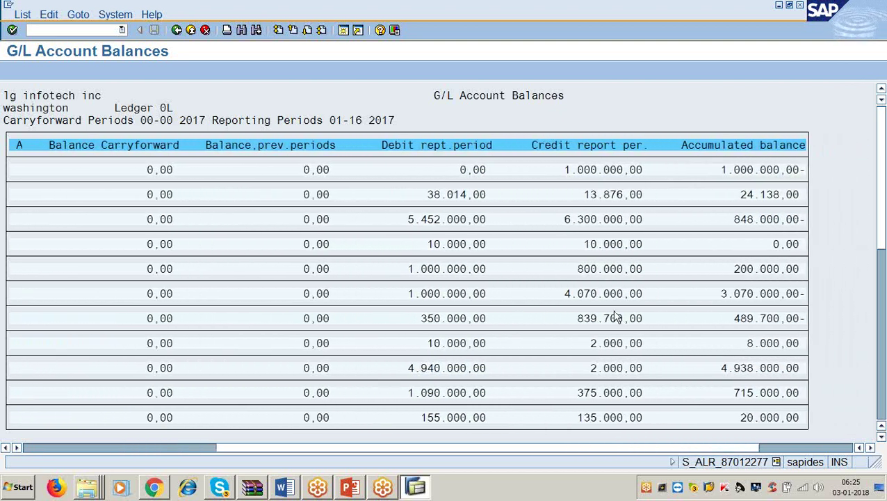
pyautogui.scroll(-4, 556, 212)
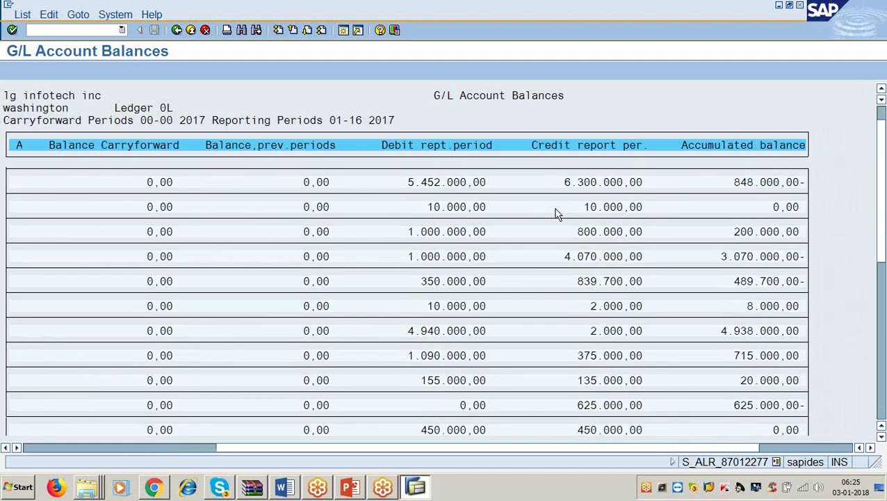
pyautogui.scroll(-4, 557, 217)
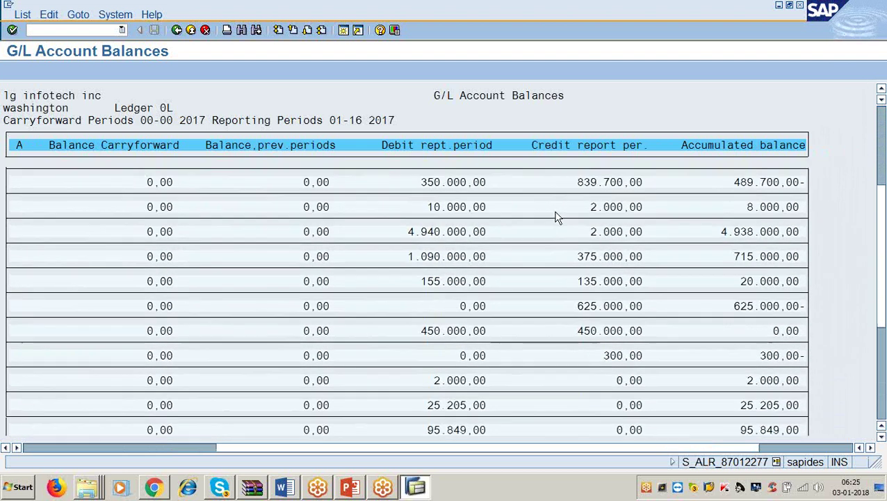
pyautogui.scroll(-4, 557, 217)
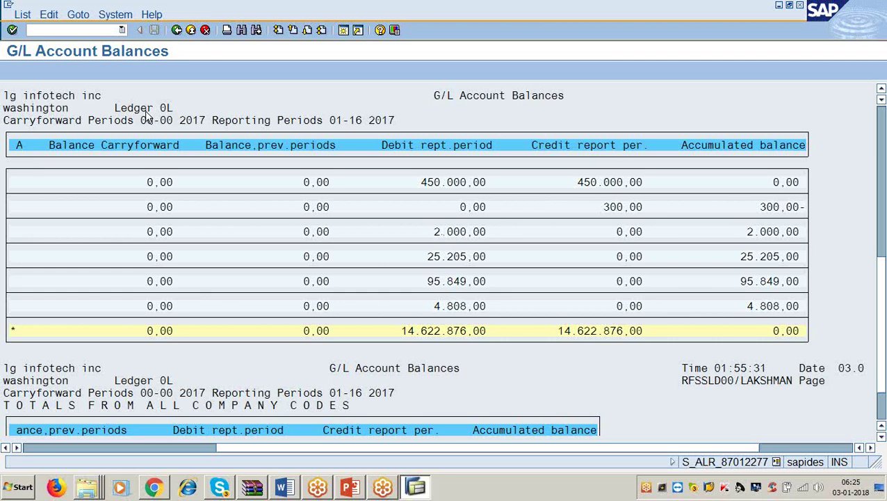
pyautogui.click(27, 15)
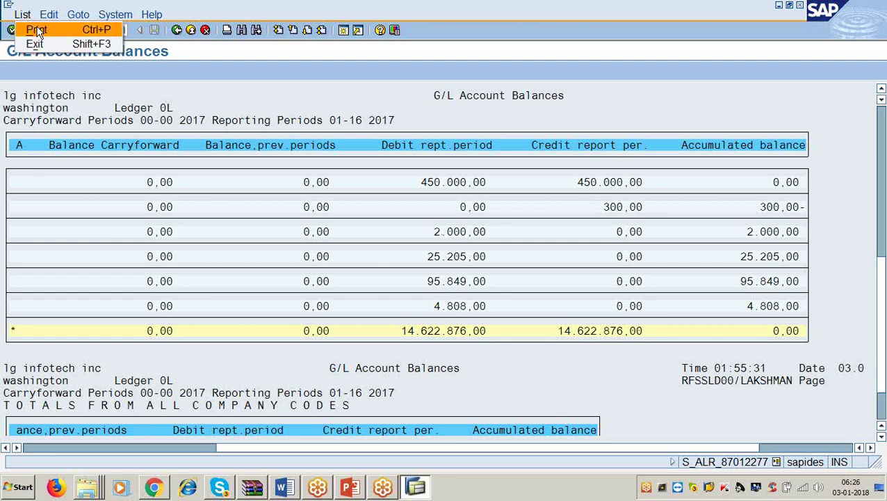
pyautogui.scroll(2, 253, 123)
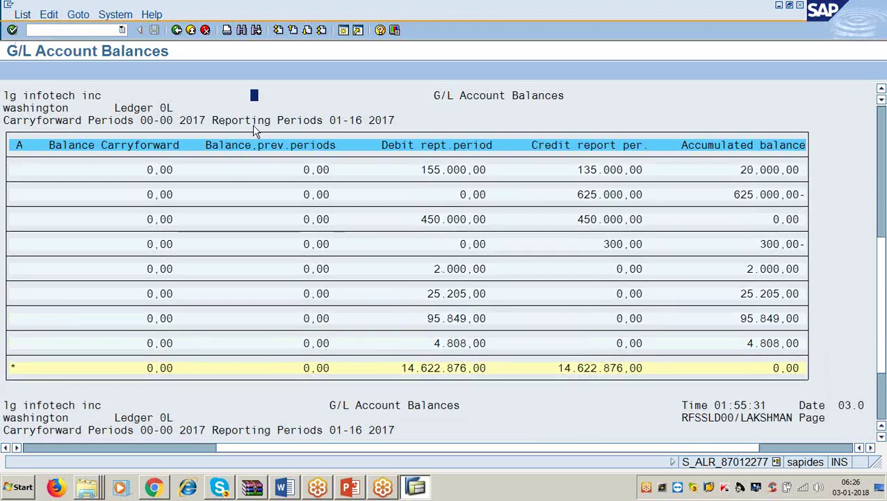
pyautogui.click(177, 31)
# Back in Easy Access, expand the Average, Totals and Balances, and Structured Account Balances folders.
pyautogui.click(178, 31)
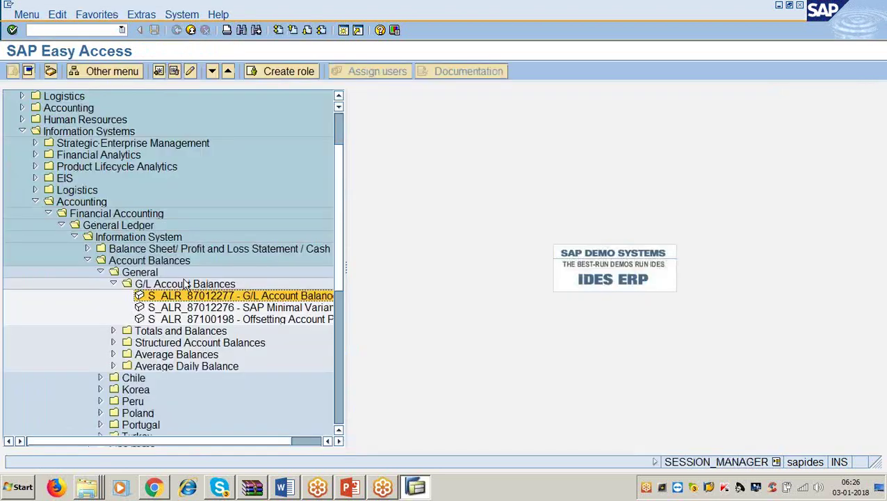
pyautogui.click(113, 354)
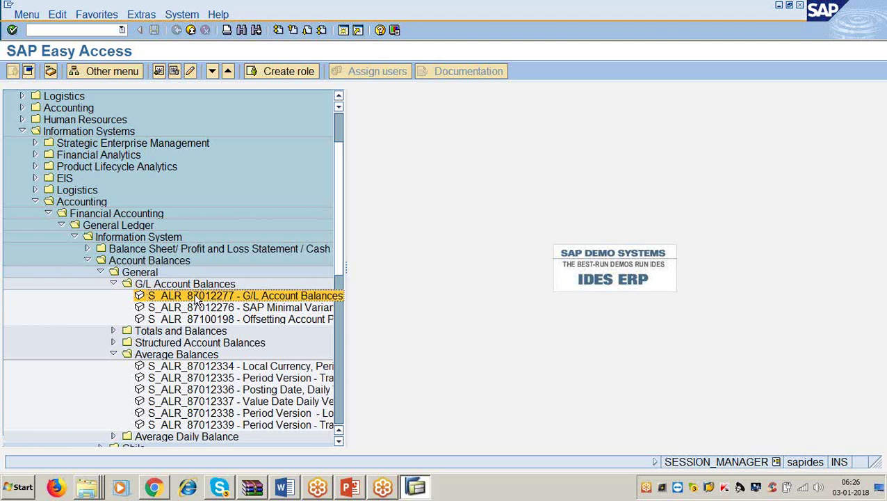
pyautogui.click(113, 331)
pyautogui.scroll(-2, 60, 282)
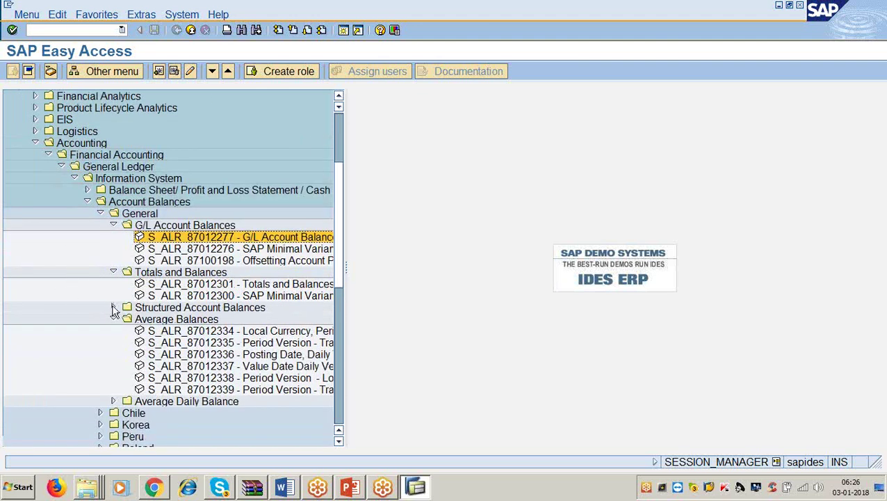
pyautogui.click(113, 307)
# Collapse all account-balance subfolders, General, and finally the Account Balances folder.
pyautogui.click(113, 225)
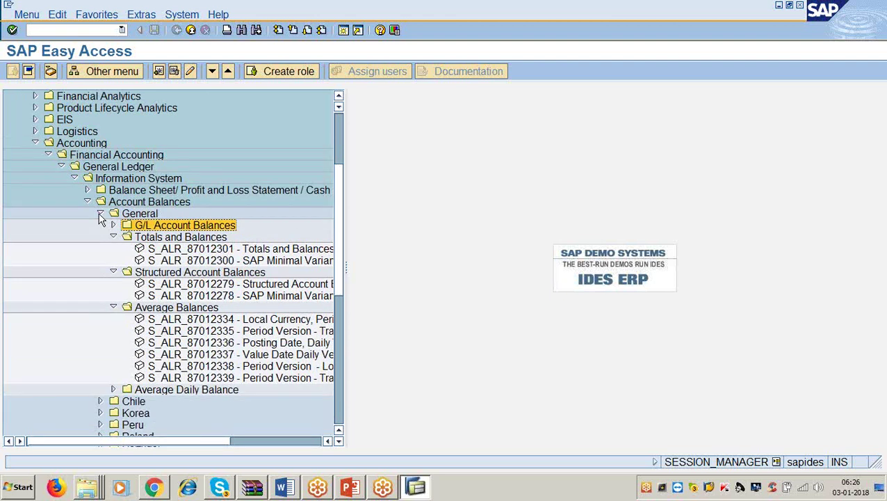
pyautogui.click(113, 237)
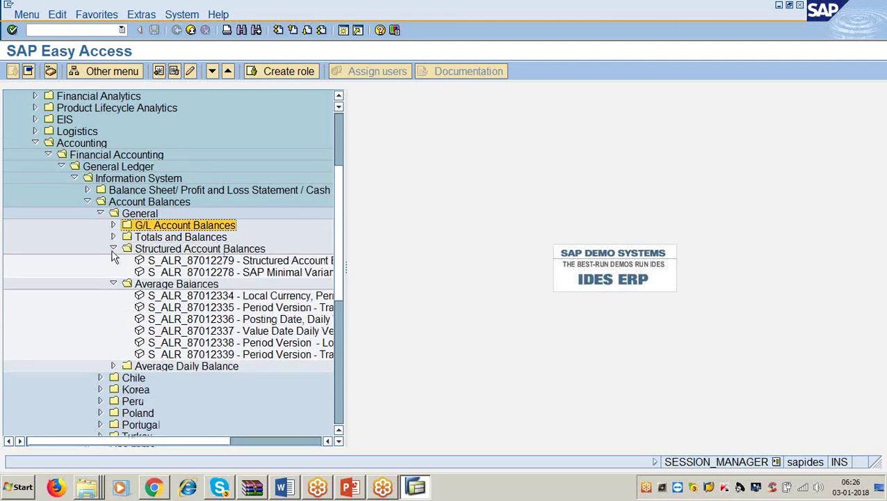
pyautogui.click(113, 249)
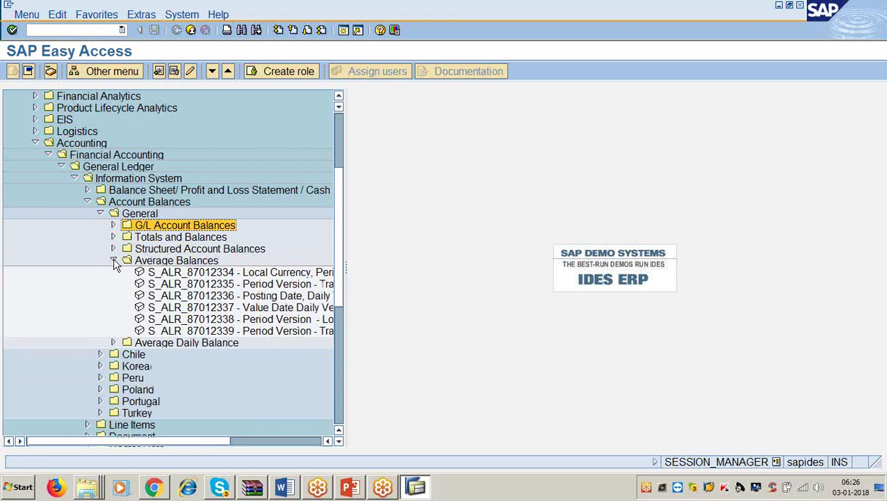
pyautogui.click(114, 261)
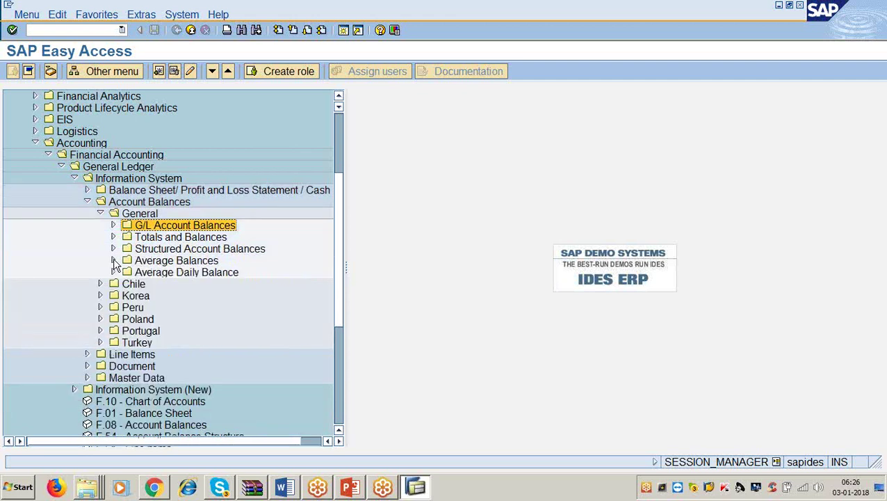
pyautogui.click(100, 213)
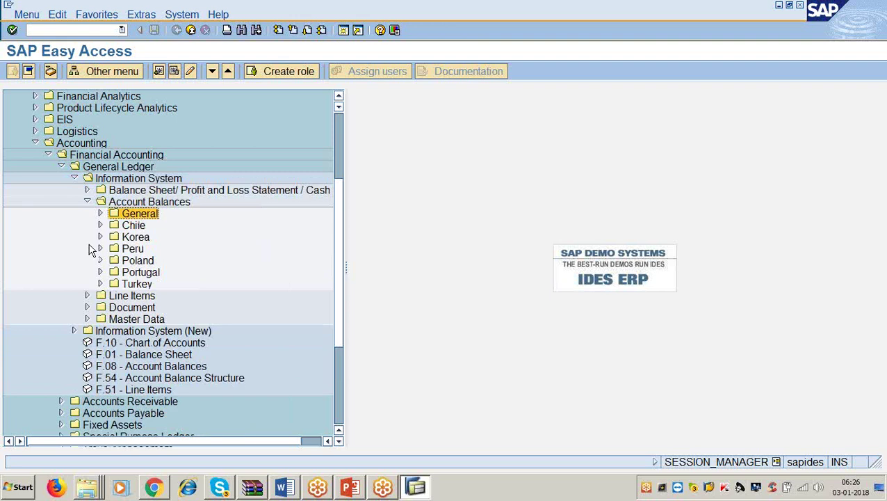
pyautogui.click(87, 202)
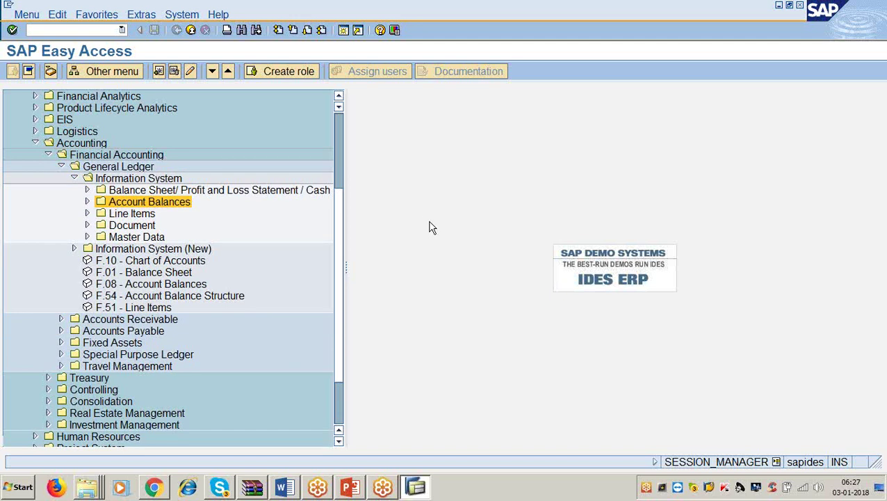
# Navigate the menu tree through Accounting, Financial Accounting to the General Ledger Information System node.
pyautogui.click(339, 100)
pyautogui.click(339, 100)
pyautogui.click(113, 135)
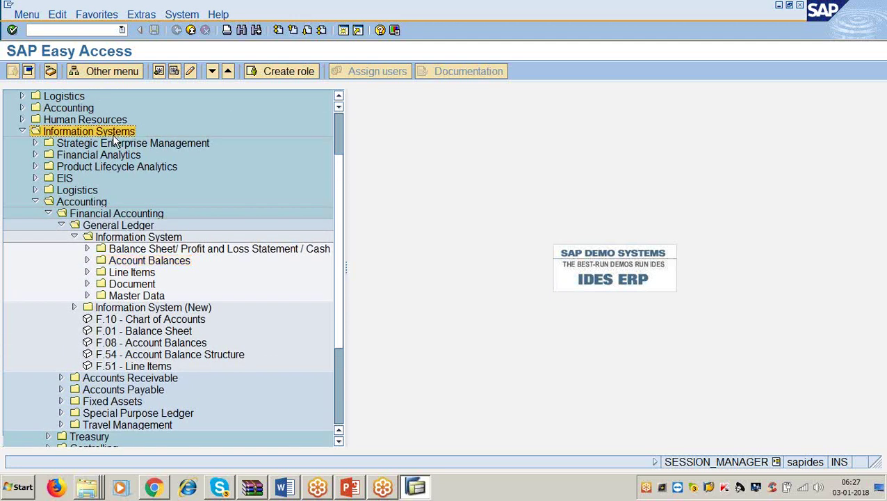
pyautogui.click(89, 203)
pyautogui.click(86, 216)
pyautogui.click(92, 228)
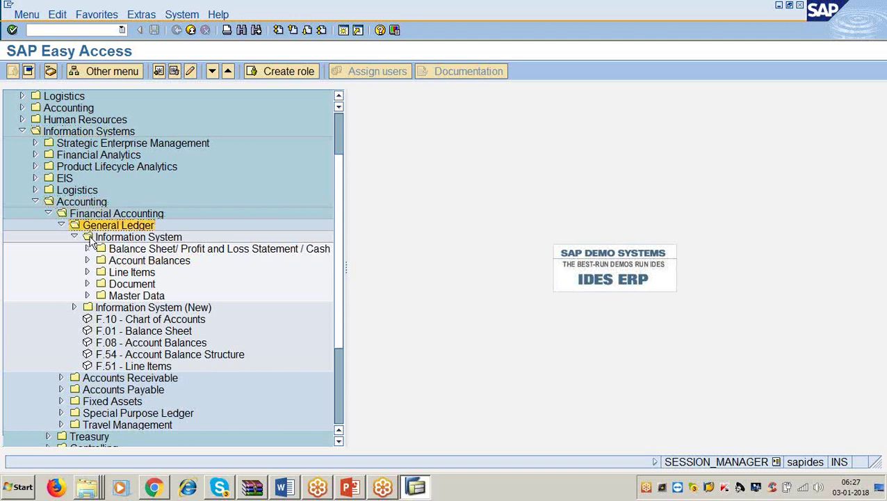
pyautogui.click(94, 238)
# Expand Document > General > Document Journal and select report S_ALR_87012287.
pyautogui.click(127, 287)
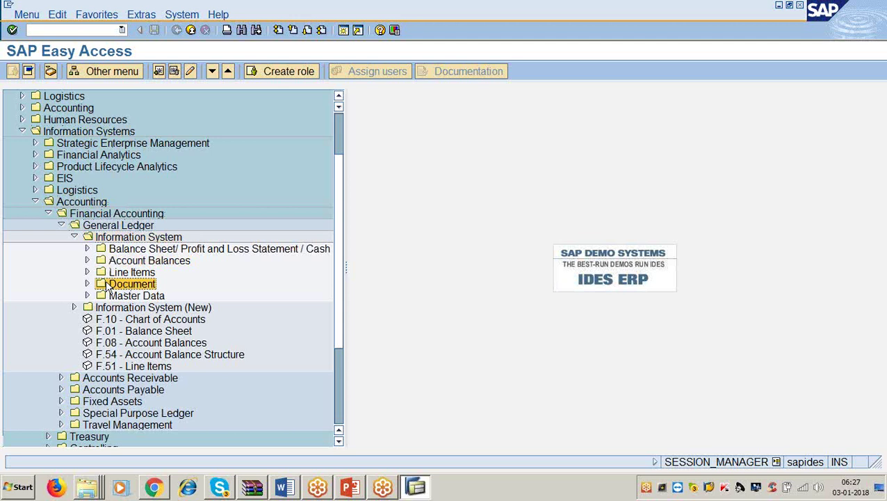
pyautogui.click(87, 284)
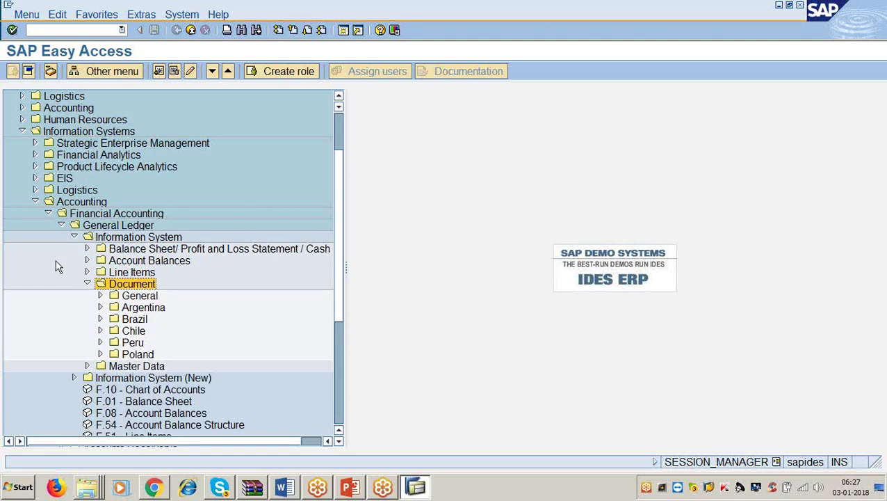
pyautogui.scroll(-1, 57, 266)
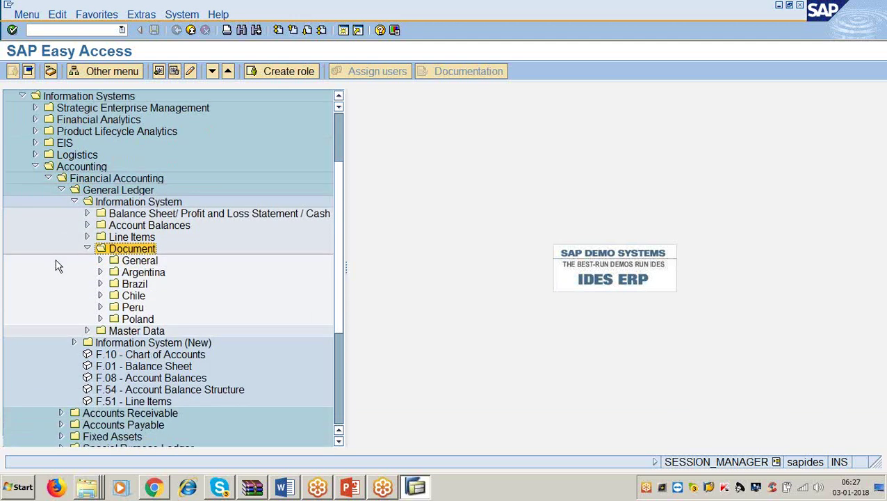
pyautogui.click(100, 260)
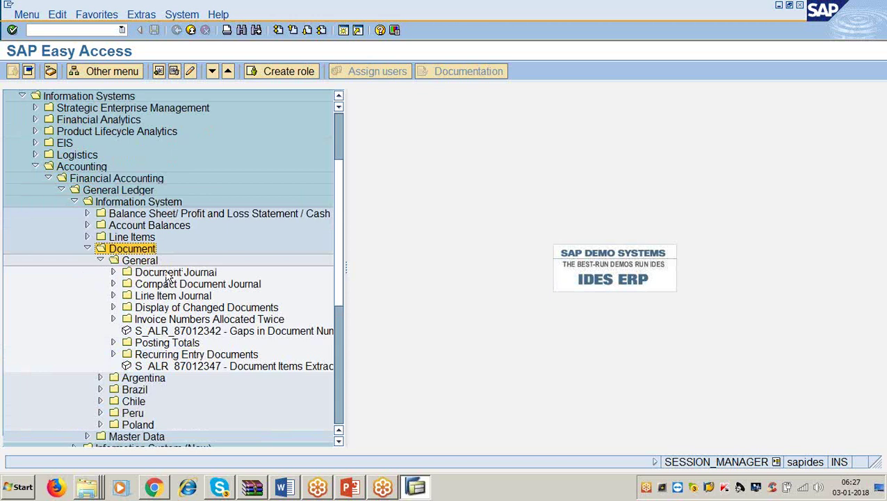
pyautogui.click(121, 272)
pyautogui.click(113, 272)
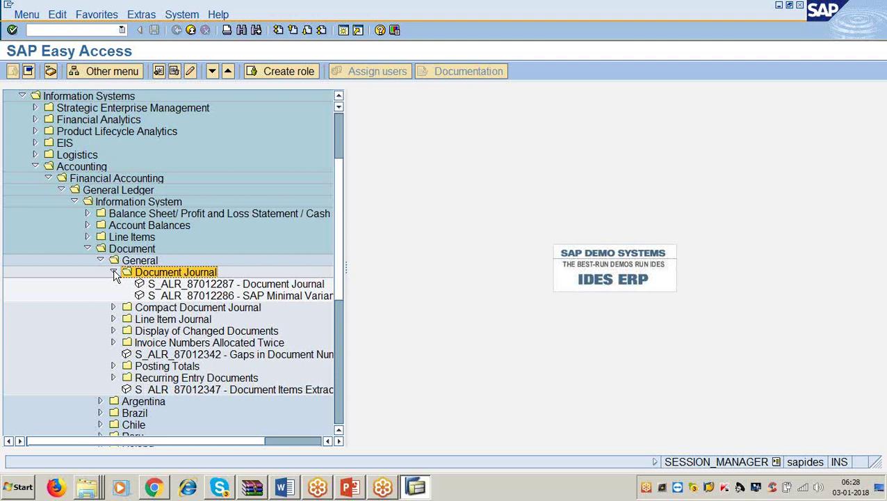
pyautogui.click(270, 285)
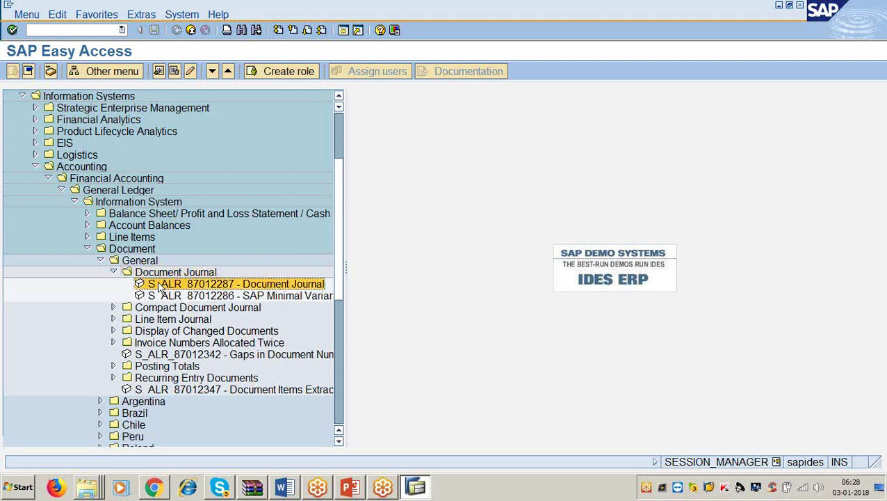
pyautogui.doubleClick(225, 286)
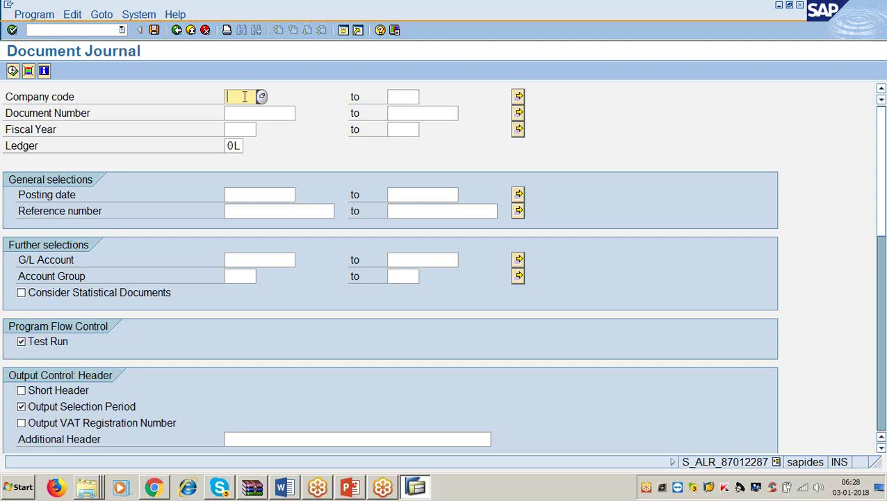
pyautogui.write('3377')
pyautogui.press('Tab')
pyautogui.write('1')
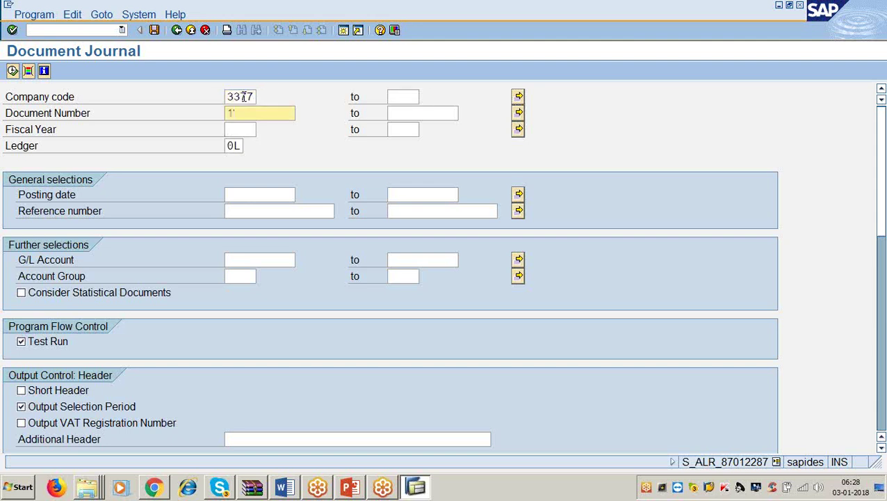
pyautogui.press('Tab')
pyautogui.write('9999999999')
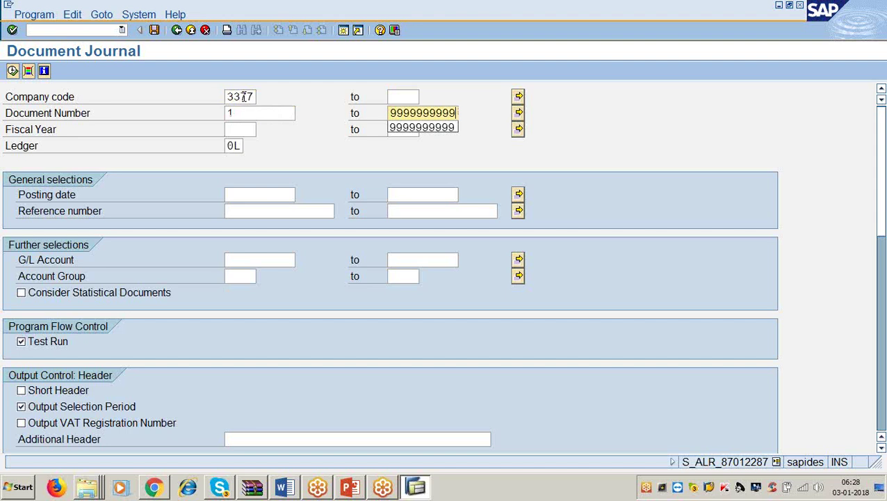
pyautogui.press('Tab')
pyautogui.write('2017')
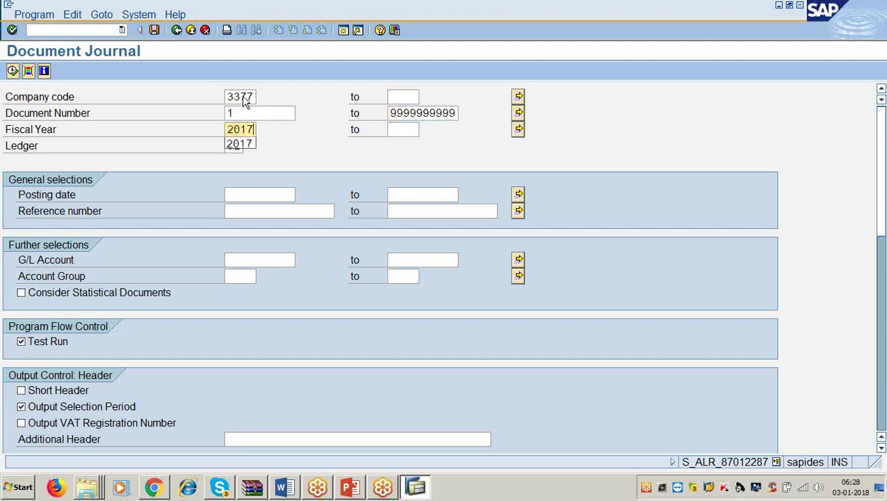
# Set posting dates to 01.12.2017–31.12.2017 and execute, which raises an incomplete-journal warning.
pyautogui.click(260, 195)
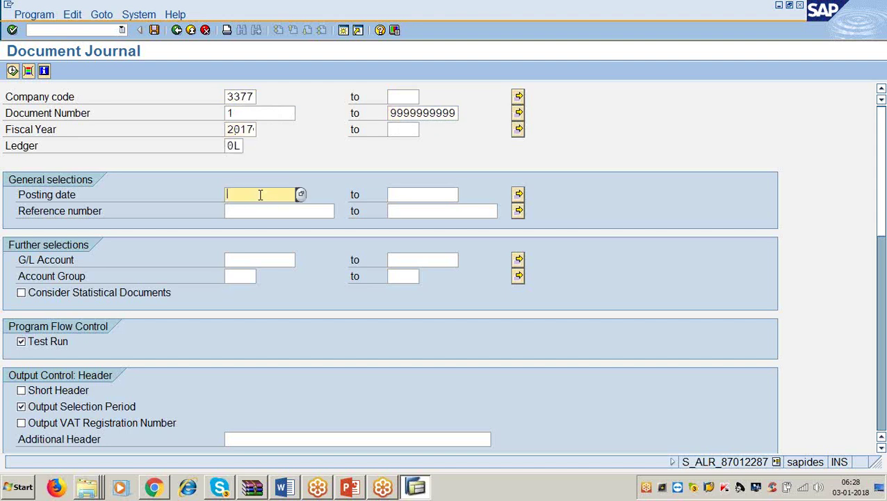
pyautogui.write('1.1.2017')
pyautogui.press('Tab')
pyautogui.write('31.12.20')
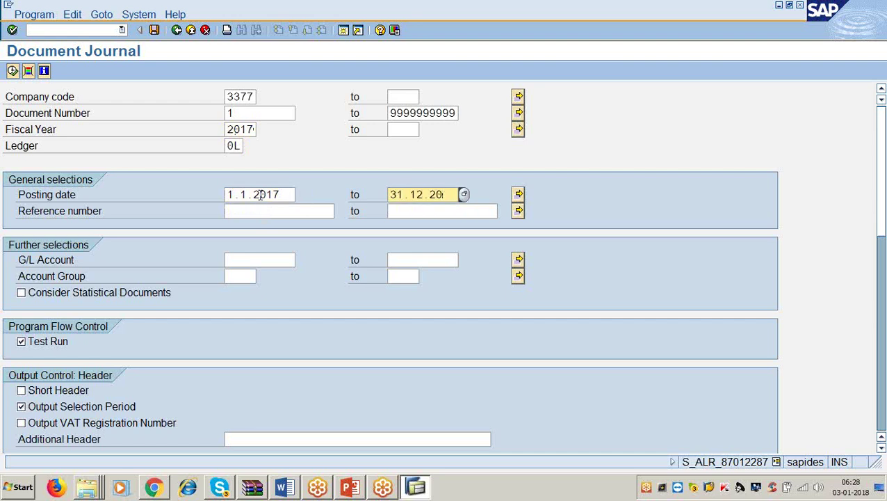
pyautogui.write('17')
pyautogui.click(288, 195)
pyautogui.press('BackSpace')
pyautogui.press('BackSpace')
pyautogui.press('BackSpace')
pyautogui.press('BackSpace')
pyautogui.press('BackSpace')
pyautogui.press('BackSpace')
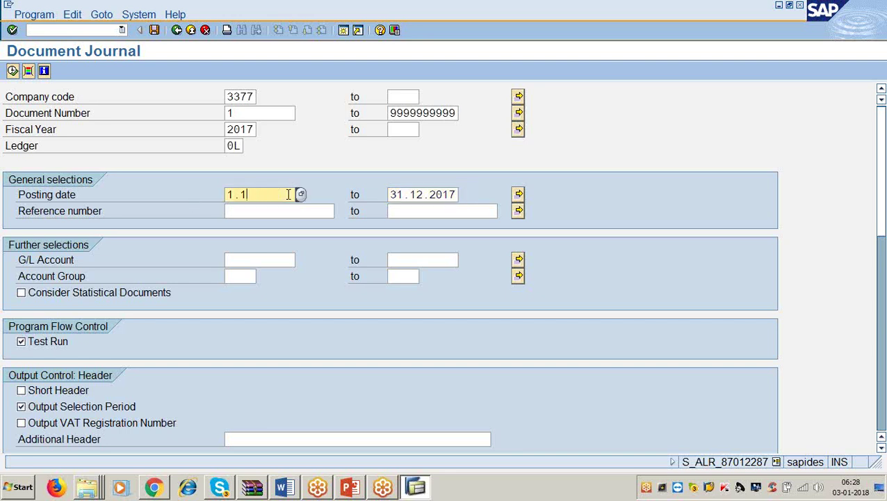
pyautogui.write('12.2017')
pyautogui.click(12, 72)
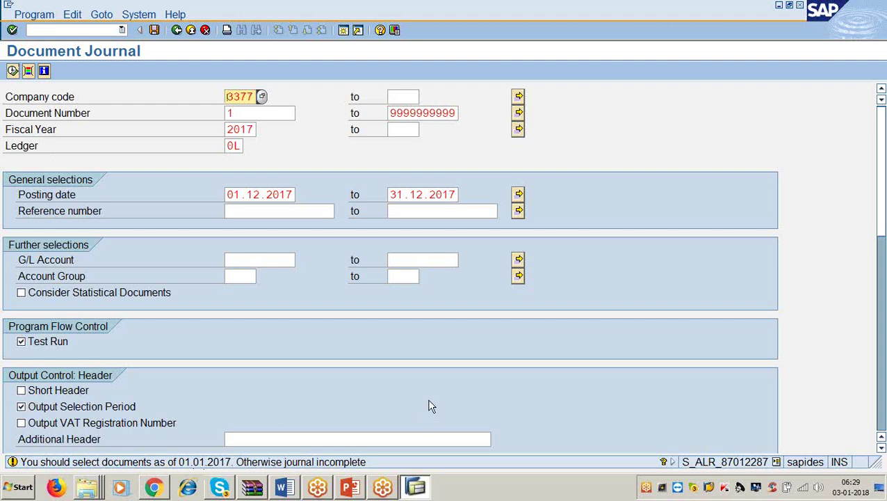
pyautogui.click(298, 195)
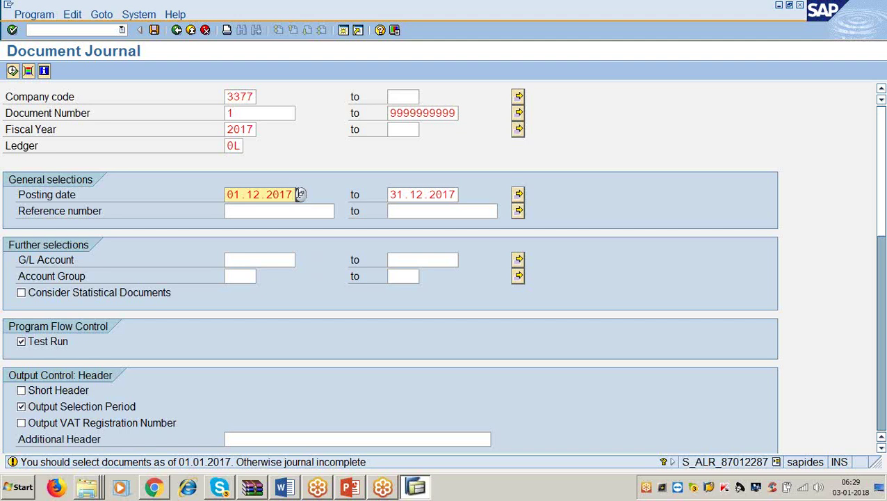
# Accept the warning to run the December 2017 journal and scroll through its 2.300.000,00 totals.
pyautogui.press('F8')
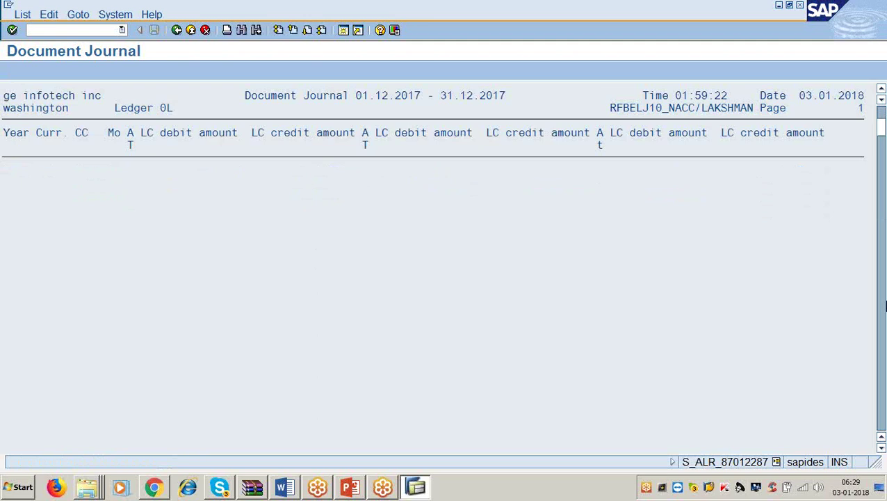
pyautogui.moveTo(881, 122); pyautogui.dragTo(876, 399)
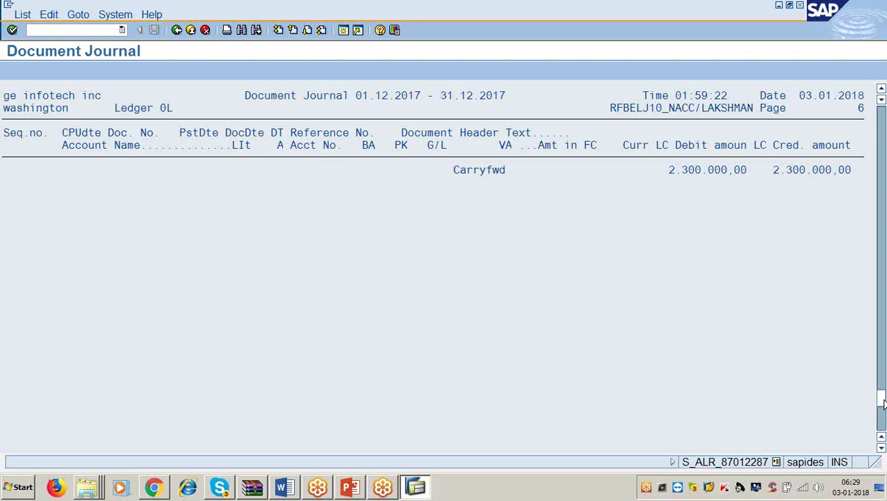
pyautogui.moveTo(882, 402); pyautogui.dragTo(882, 116)
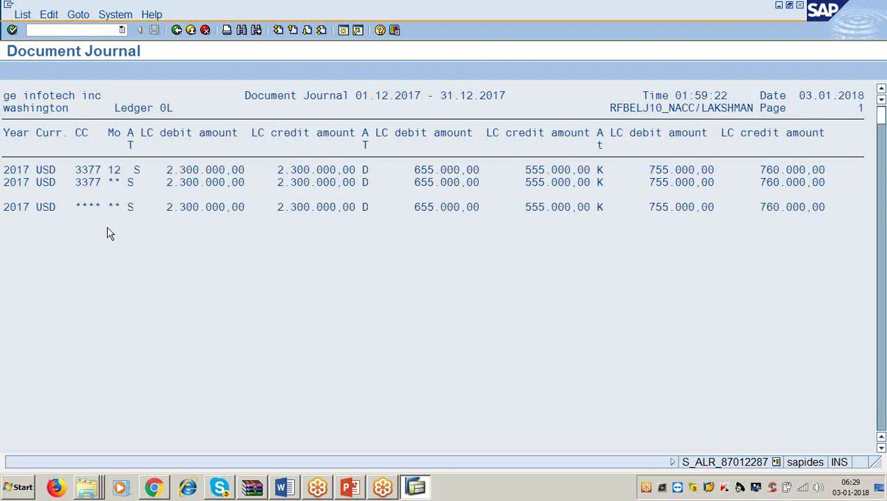
# Rerun the December 2017 Document Journal with company code 3366 and accept the warning.
pyautogui.click(176, 31)
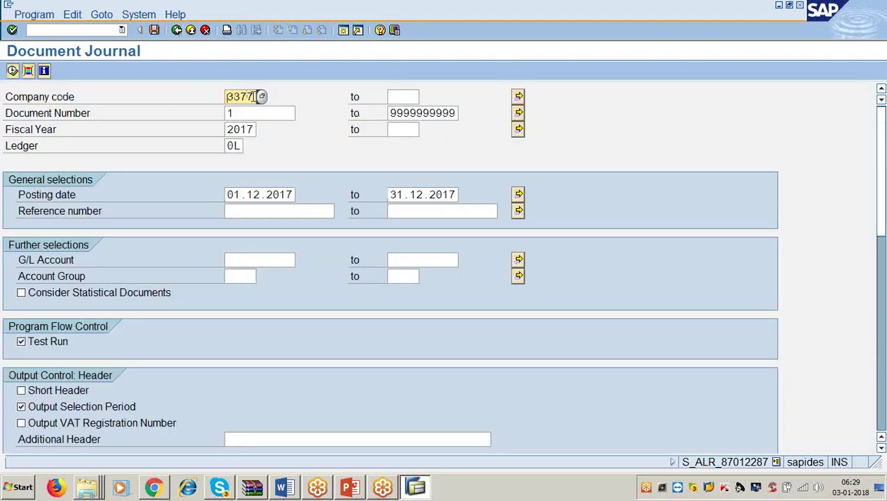
pyautogui.write('33')
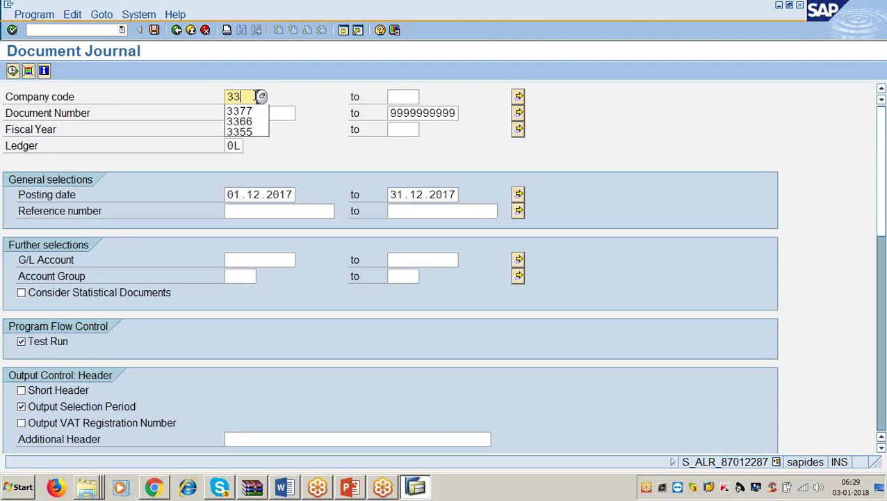
pyautogui.write('66')
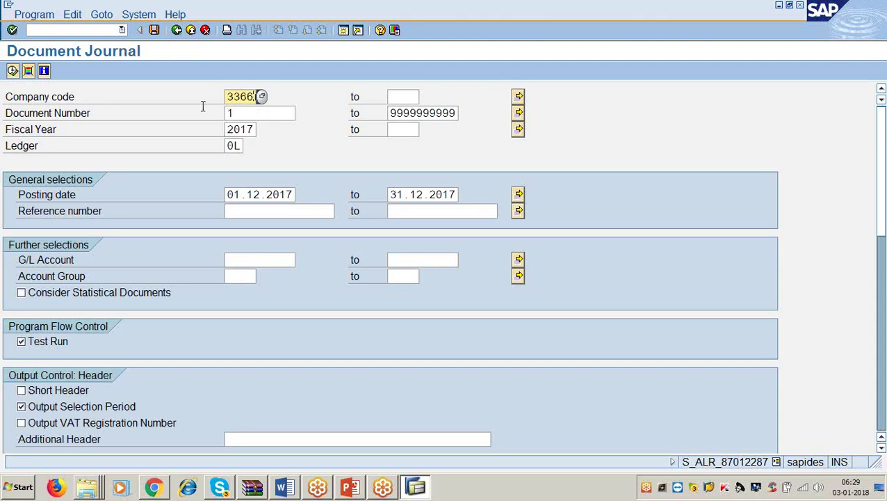
pyautogui.click(12, 70)
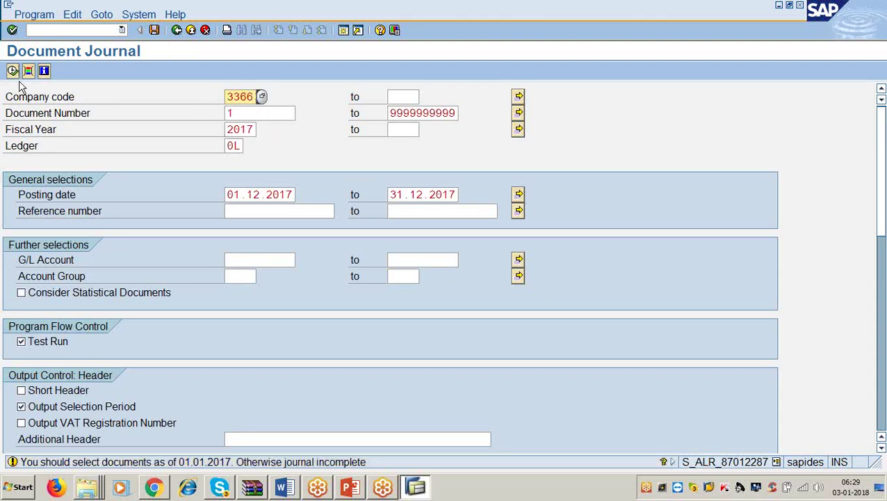
pyautogui.press('Return')
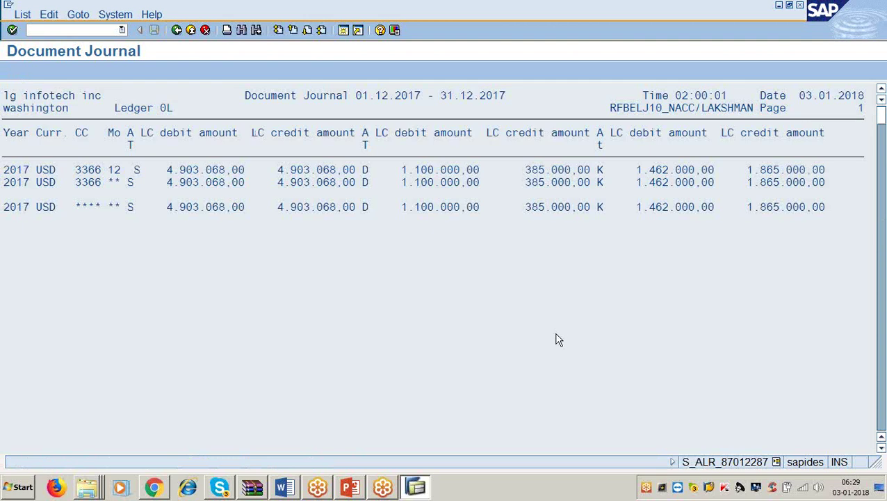
# Scroll through the 3366 journal output to its 4.903.068,00 debit and credit totals.
pyautogui.click(881, 449)
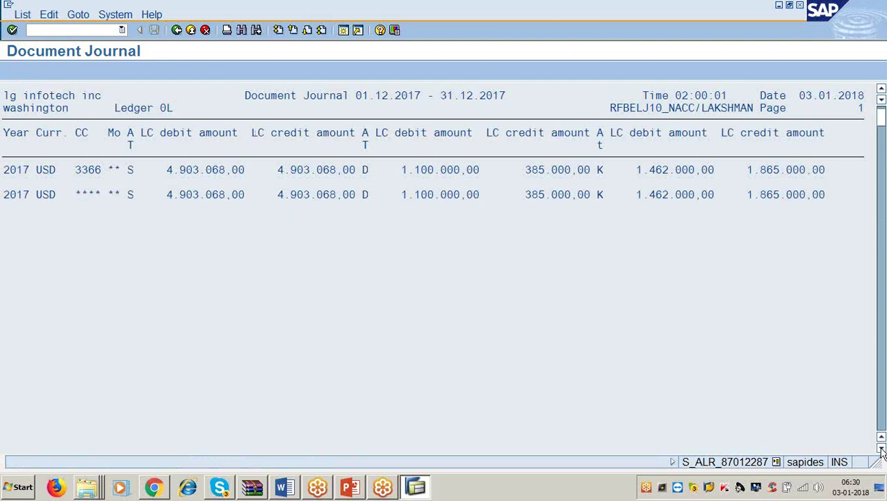
pyautogui.click(881, 449)
pyautogui.click(881, 449)
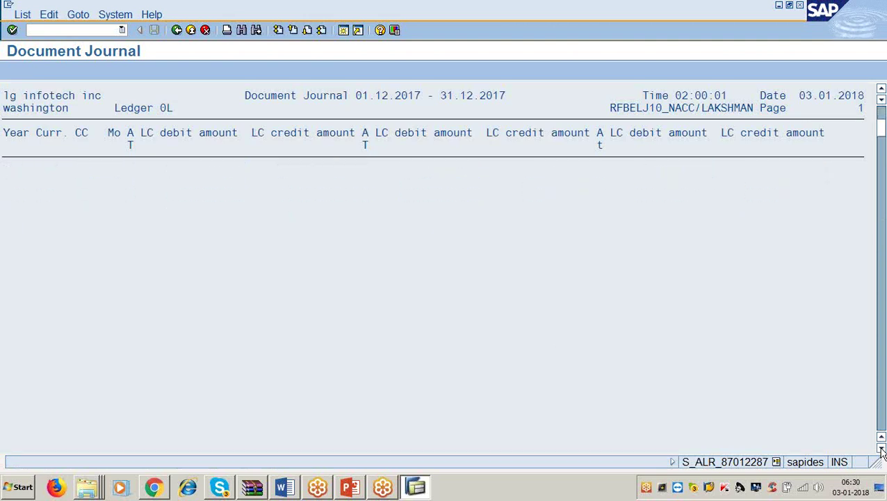
pyautogui.click(882, 448)
pyautogui.click(881, 449)
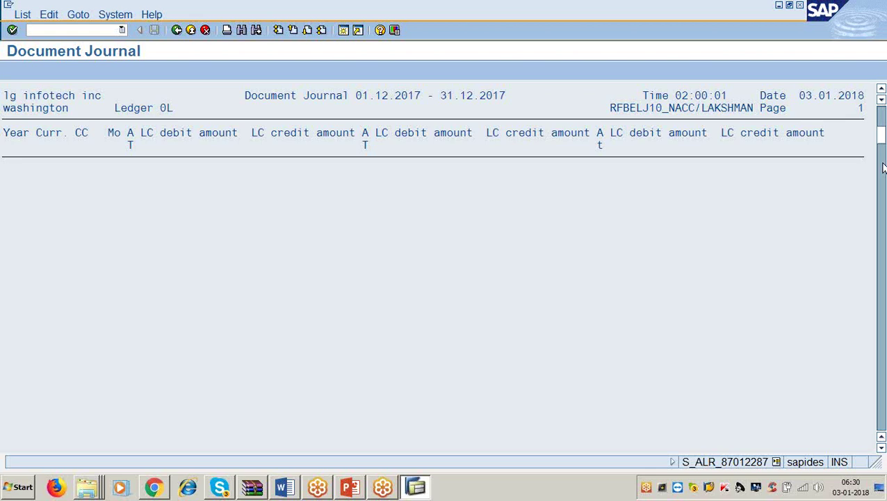
pyautogui.moveTo(881, 139); pyautogui.dragTo(882, 415)
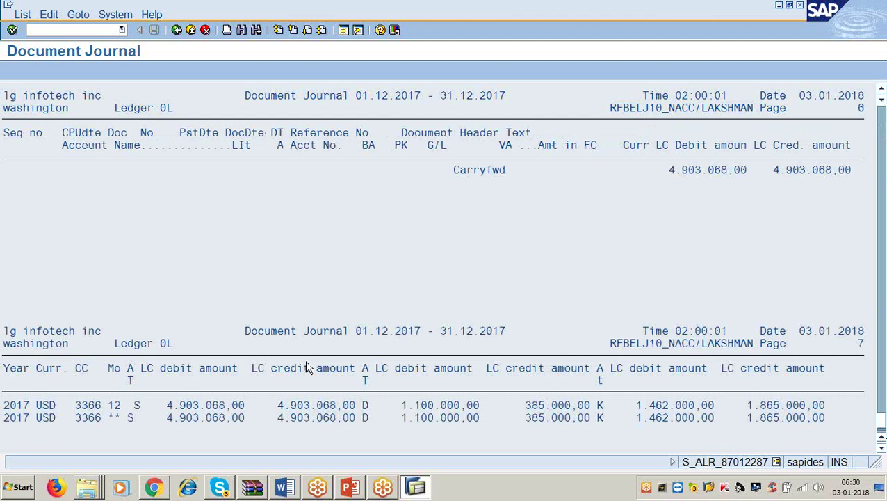
# Scroll up to page 5's vendor invoices, vendor payments, asset transfers and customer invoice.
pyautogui.scroll(2, 308, 368)
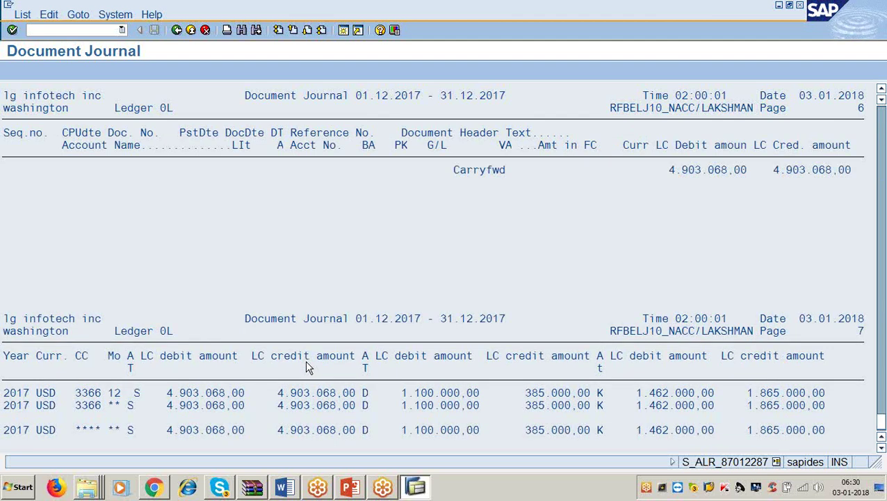
pyautogui.scroll(3, 309, 367)
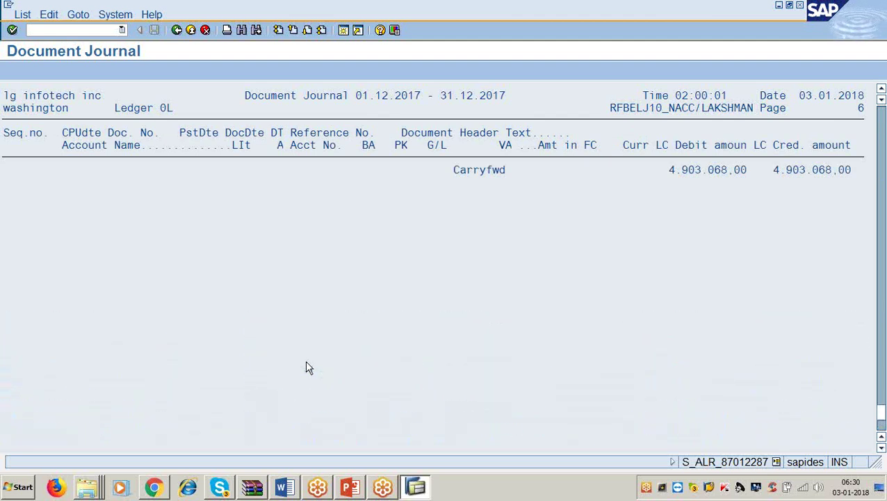
pyautogui.scroll(3, 309, 368)
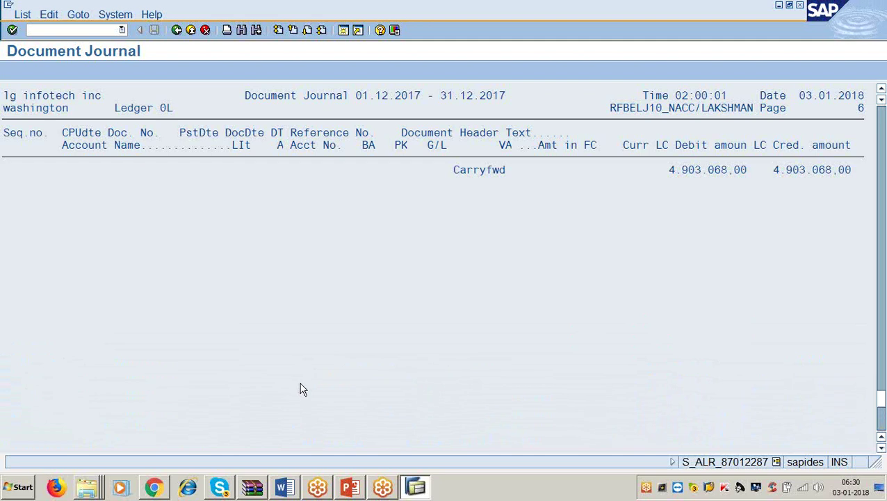
pyautogui.scroll(2, 303, 390)
pyautogui.scroll(3, 303, 390)
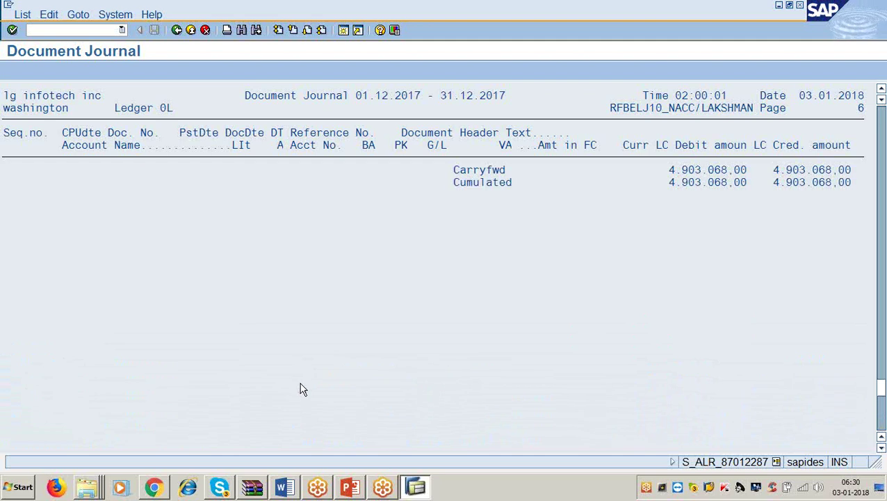
pyautogui.scroll(5, 303, 389)
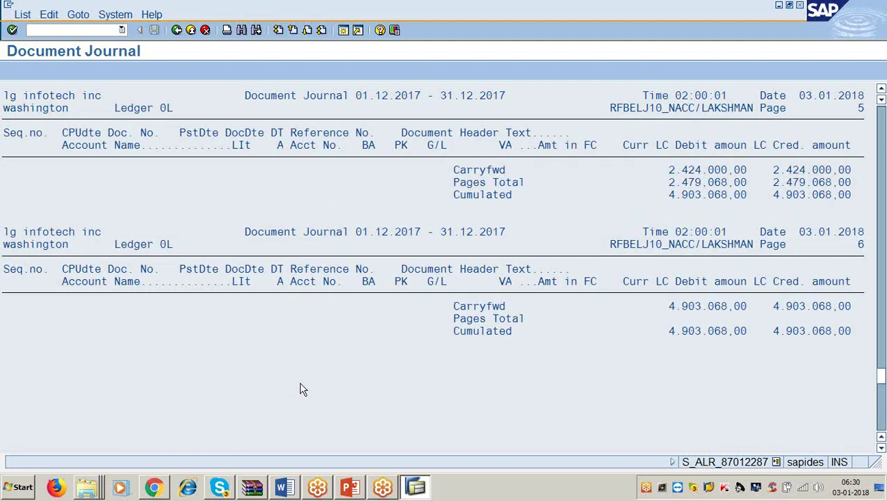
pyautogui.scroll(5, 304, 390)
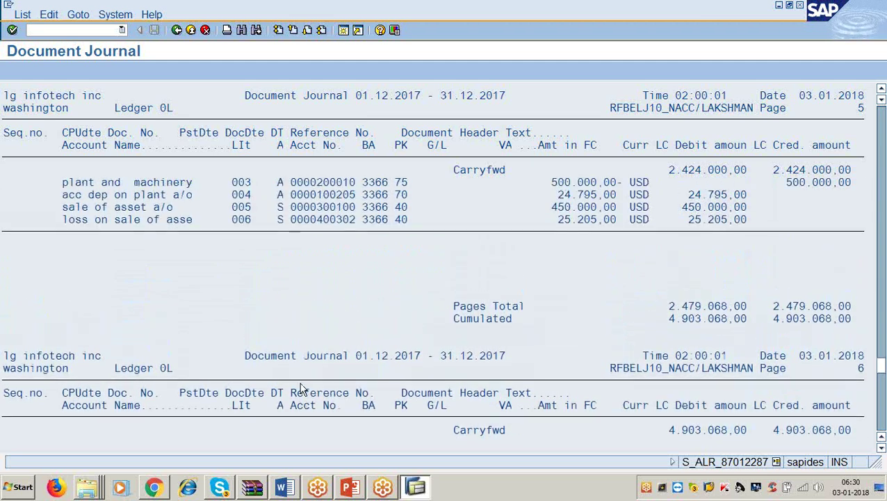
pyautogui.scroll(5, 303, 390)
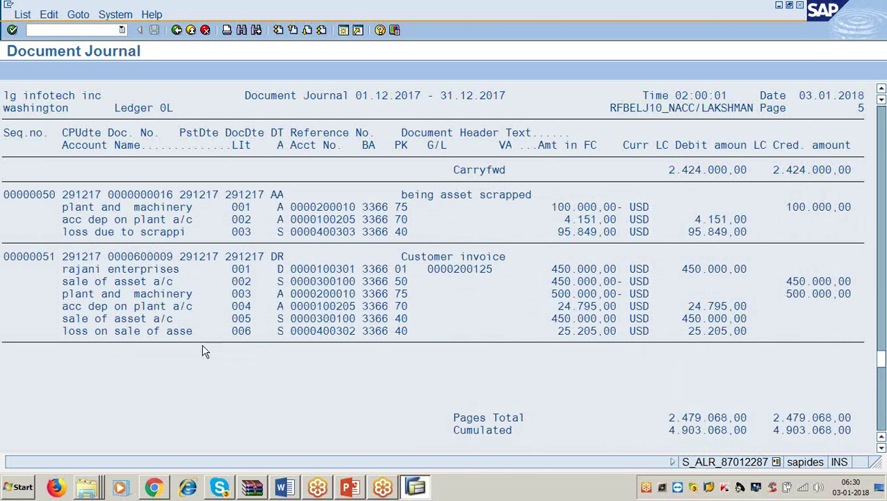
pyautogui.scroll(1, 203, 350)
pyautogui.scroll(9, 203, 351)
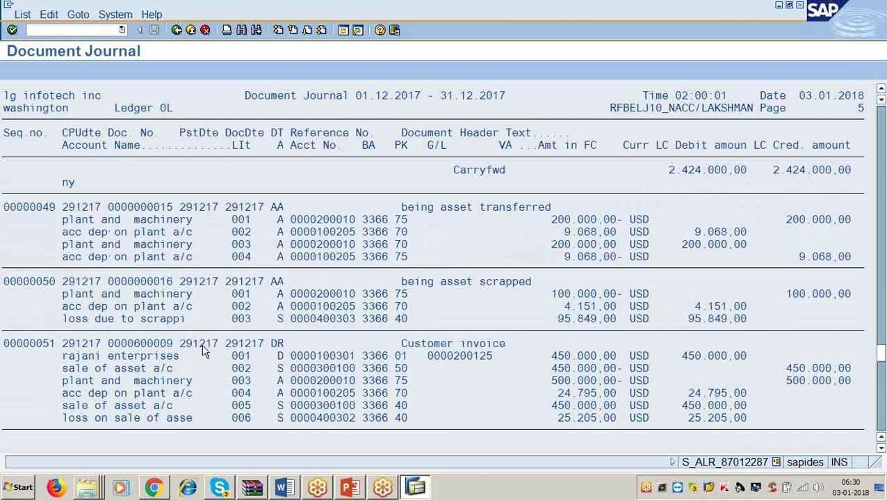
pyautogui.scroll(9, 203, 350)
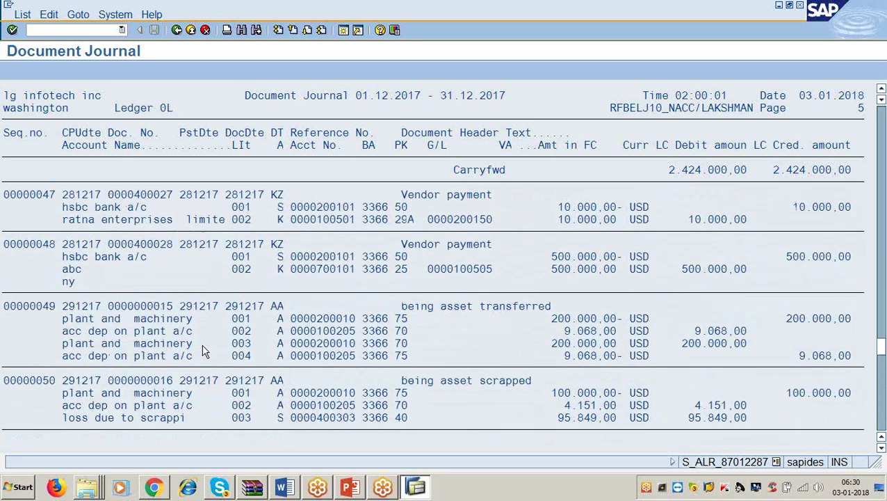
pyautogui.scroll(7, 203, 351)
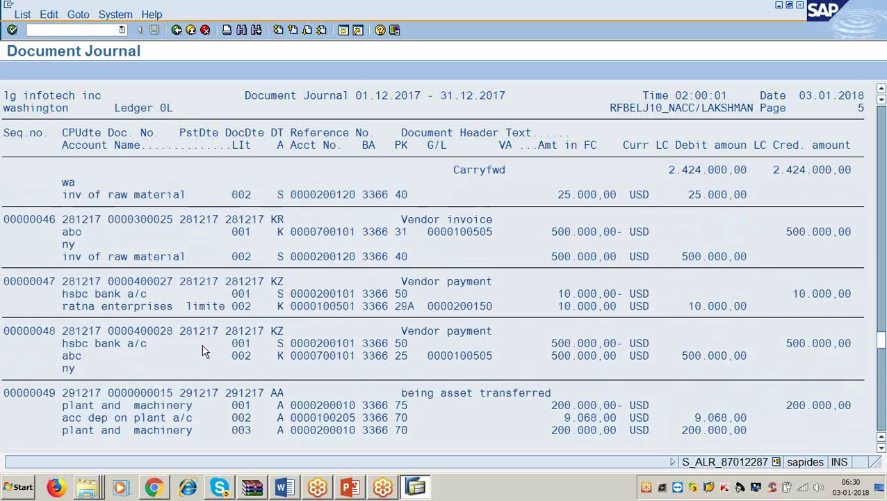
pyautogui.click(21, 15)
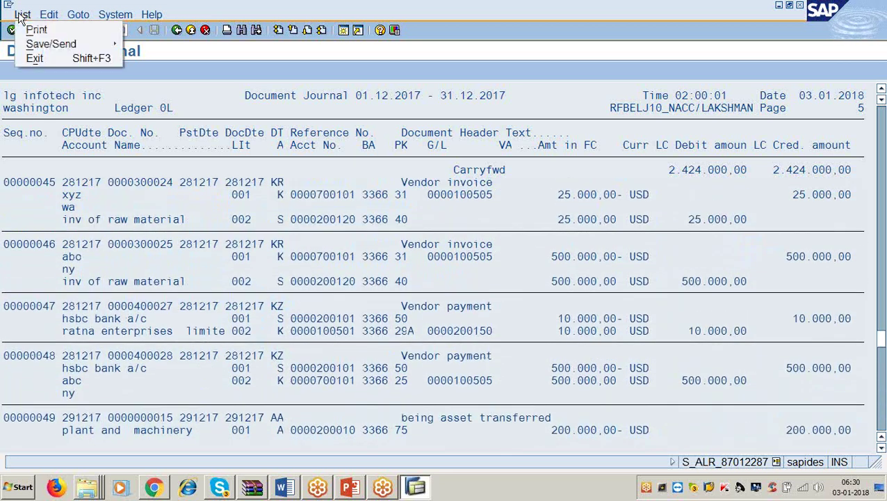
pyautogui.click(206, 75)
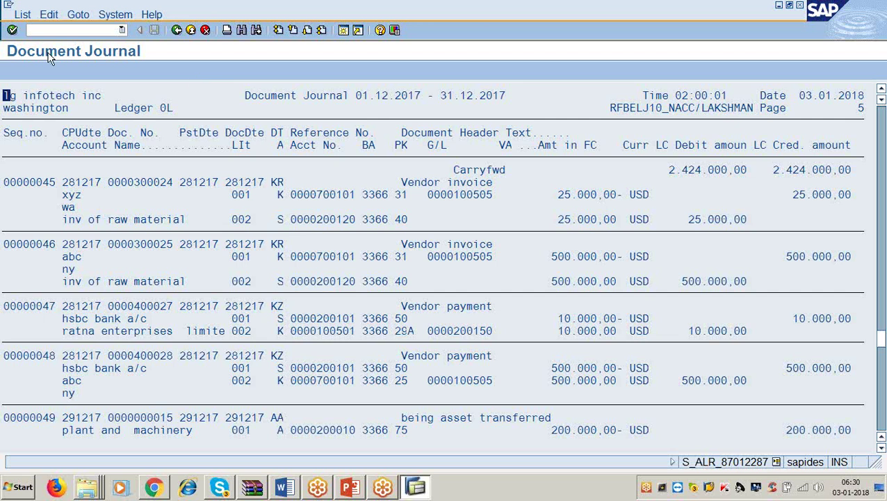
pyautogui.click(23, 15)
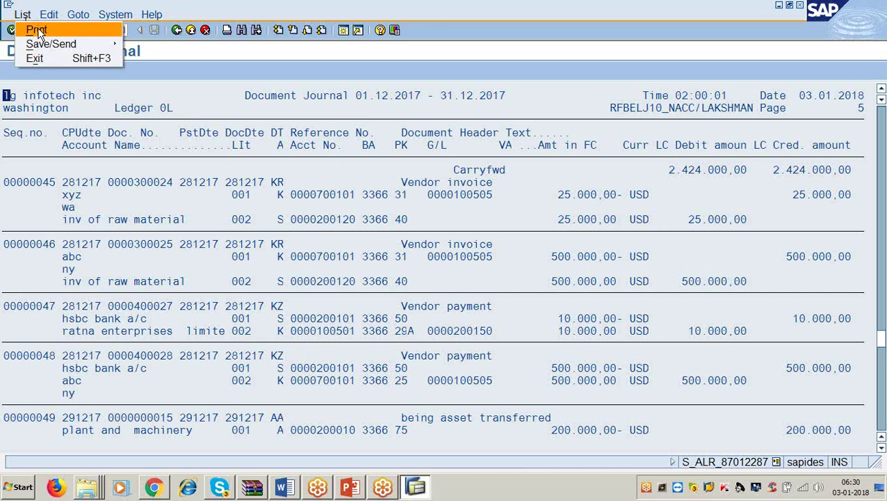
pyautogui.moveTo(48, 48)
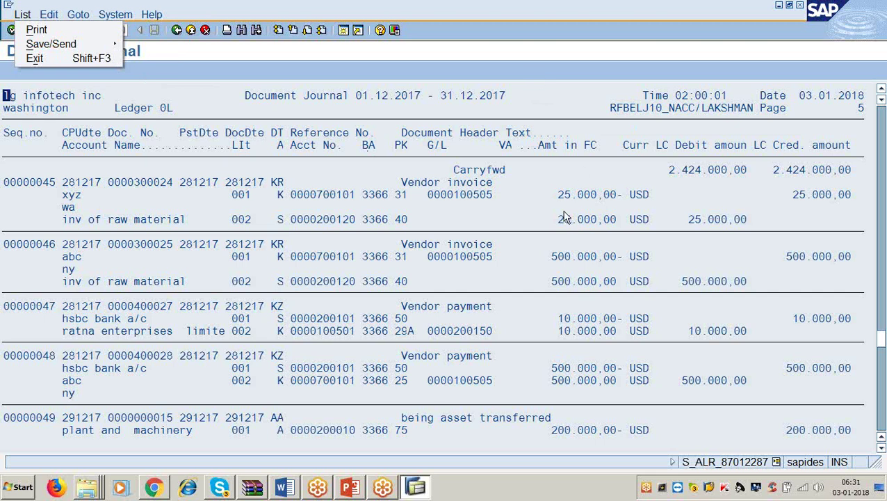
# Leave the Document Journal and go back to the SAP Easy Access menu.
pyautogui.click(177, 30)
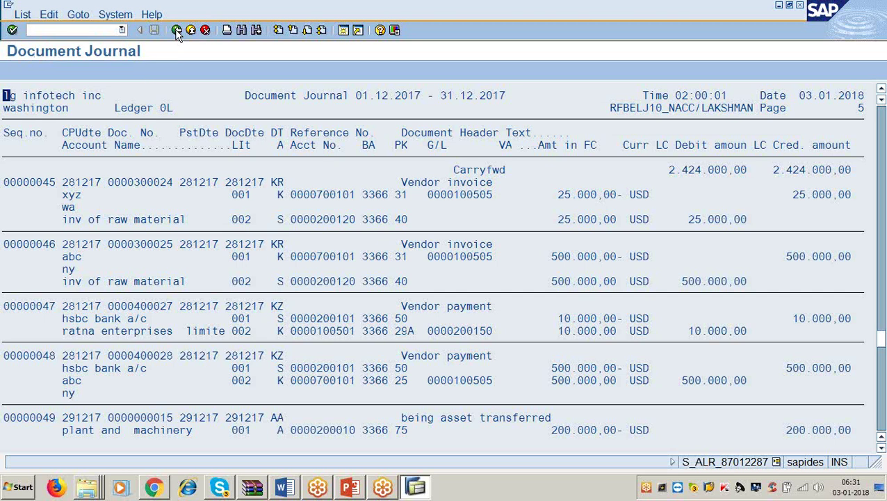
pyautogui.click(177, 30)
pyautogui.click(176, 30)
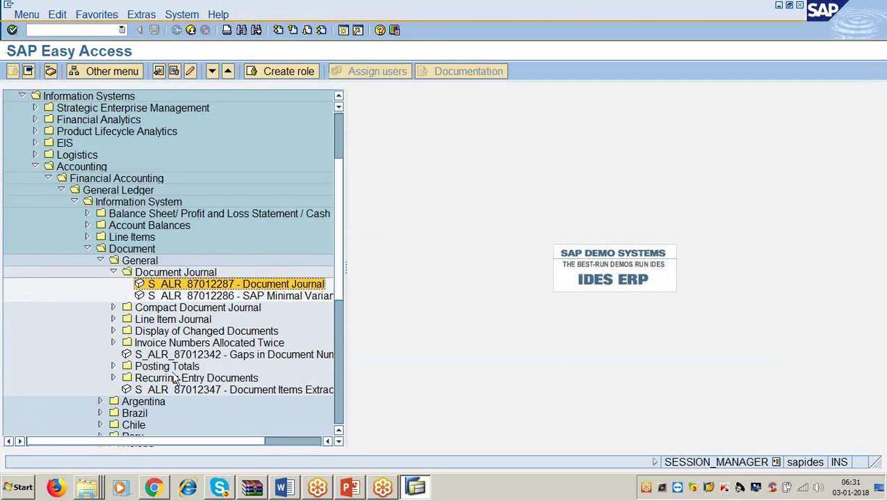
# Collapse the Document, Information System and General Ledger folders, then select Accounts Receivable.
pyautogui.click(114, 272)
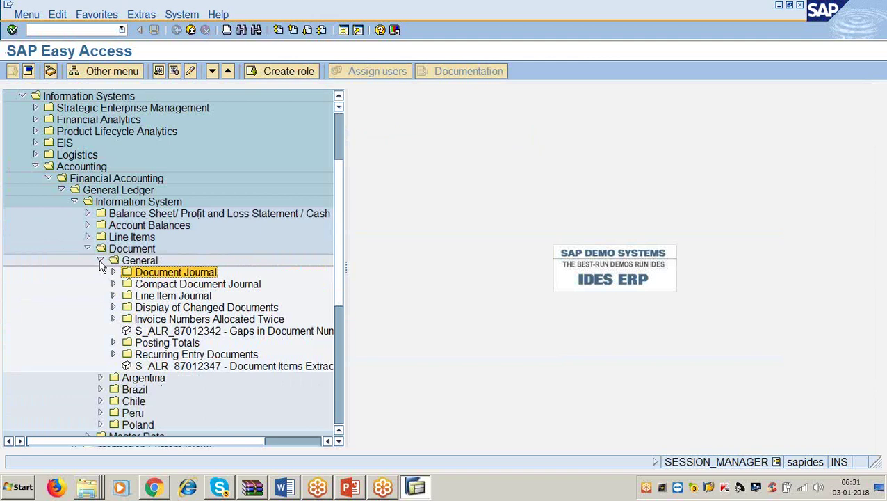
pyautogui.click(100, 261)
pyautogui.click(86, 248)
pyautogui.click(74, 202)
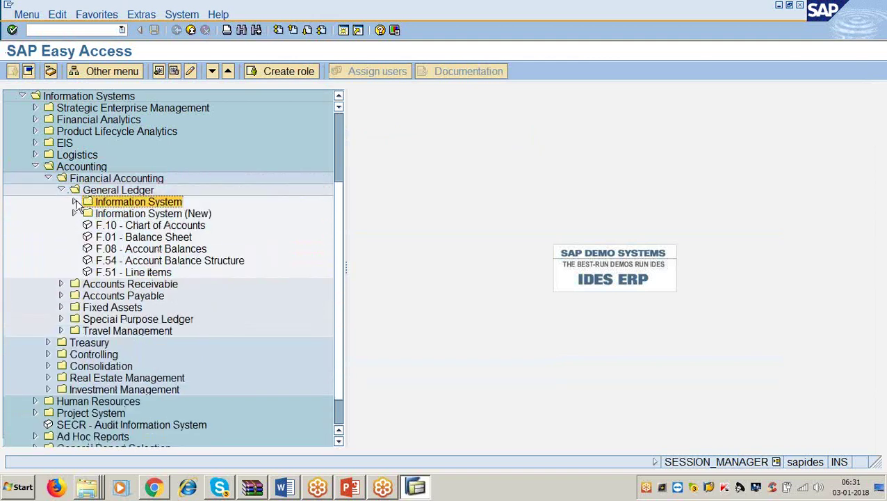
pyautogui.click(62, 190)
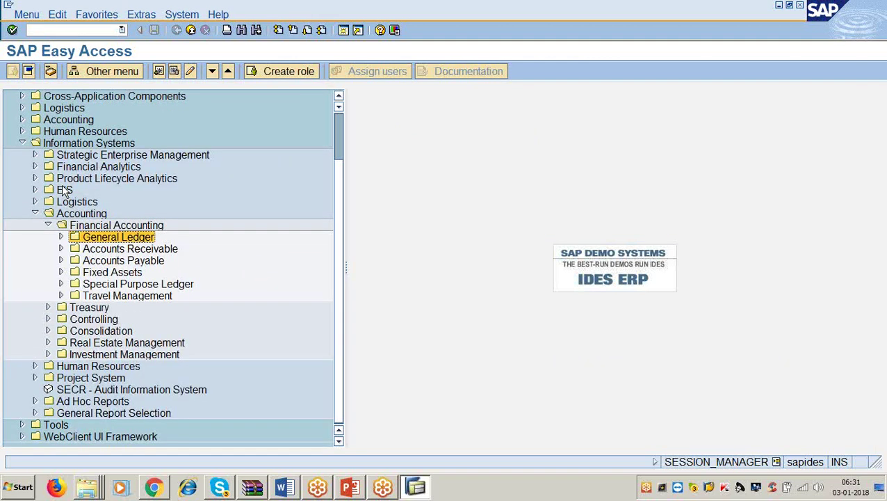
pyautogui.click(105, 249)
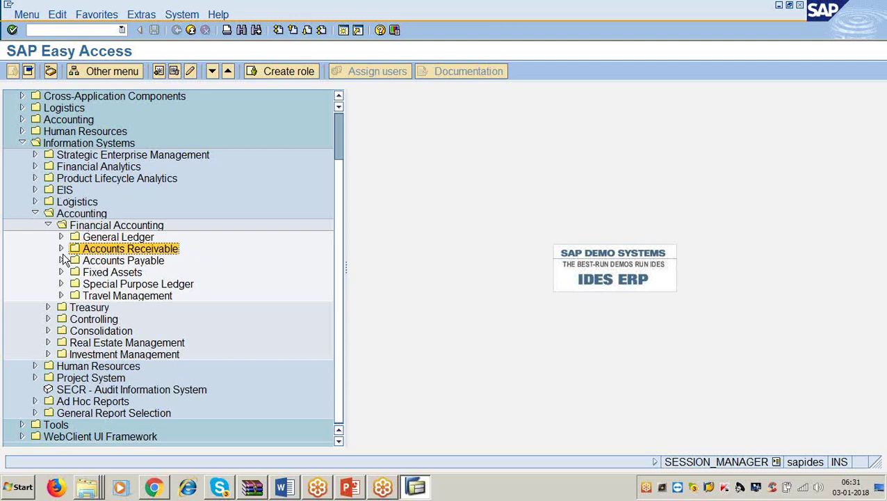
# Expand Accounts Receivable reports and launch F.23 - Account Balances.
pyautogui.click(61, 249)
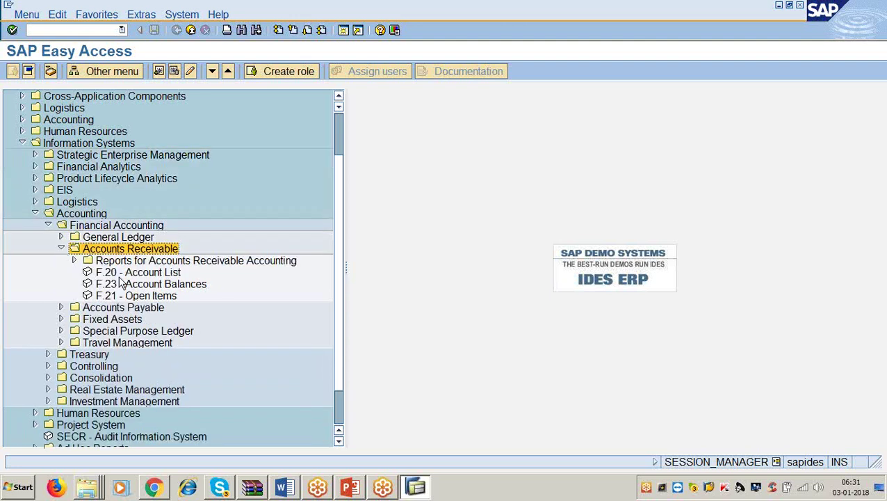
pyautogui.click(145, 275)
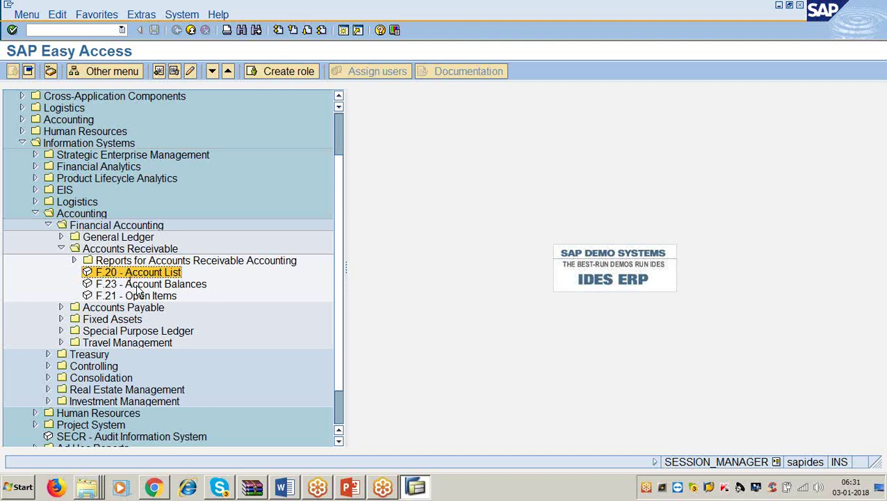
pyautogui.doubleClick(138, 284)
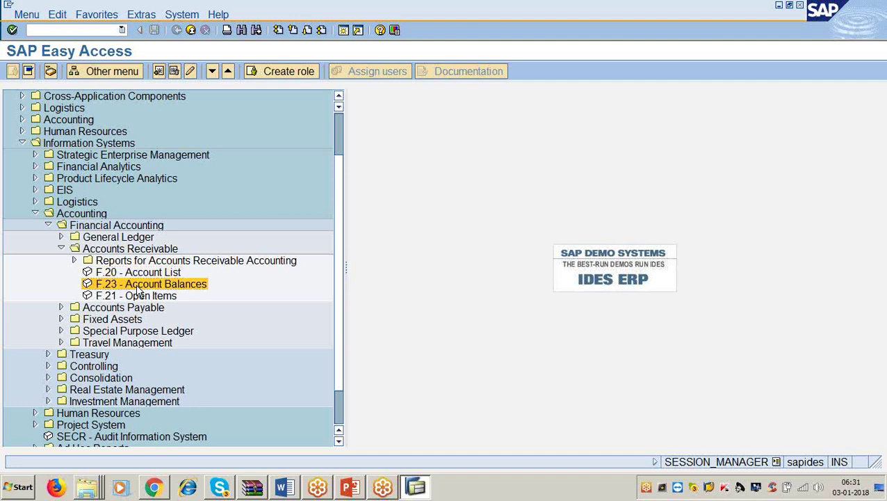
pyautogui.write('1')
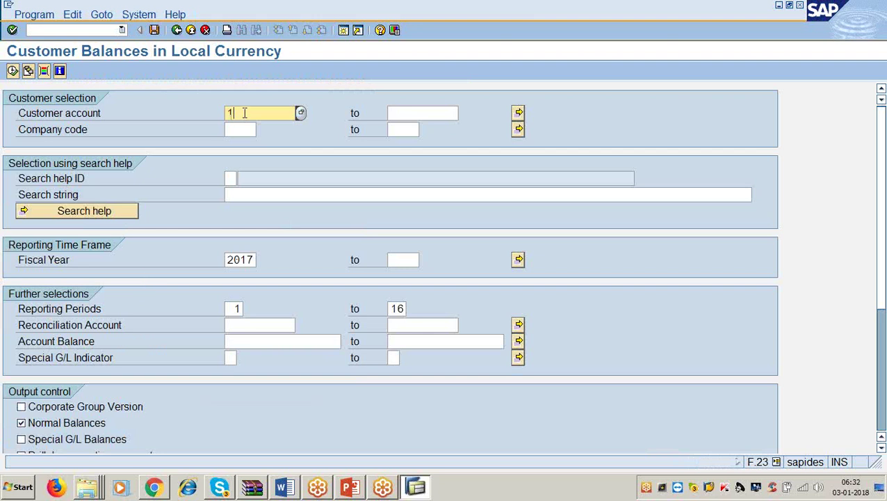
pyautogui.press('Tab')
pyautogui.write('9999999')
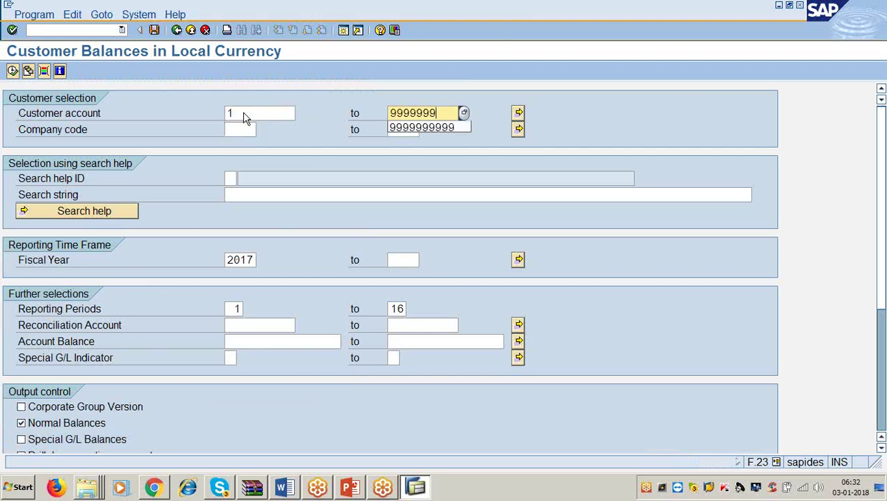
pyautogui.write('999')
pyautogui.press('Tab')
pyautogui.press('Tab')
pyautogui.write('3')
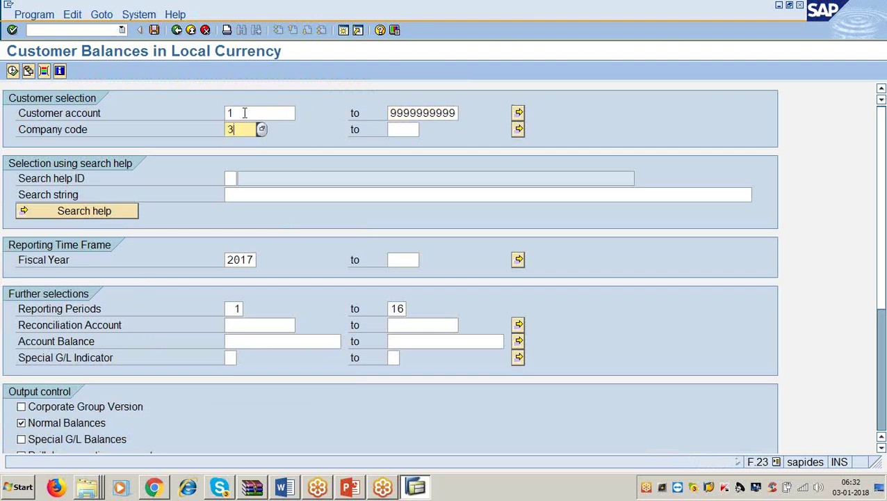
pyautogui.write('366')
pyautogui.click(12, 71)
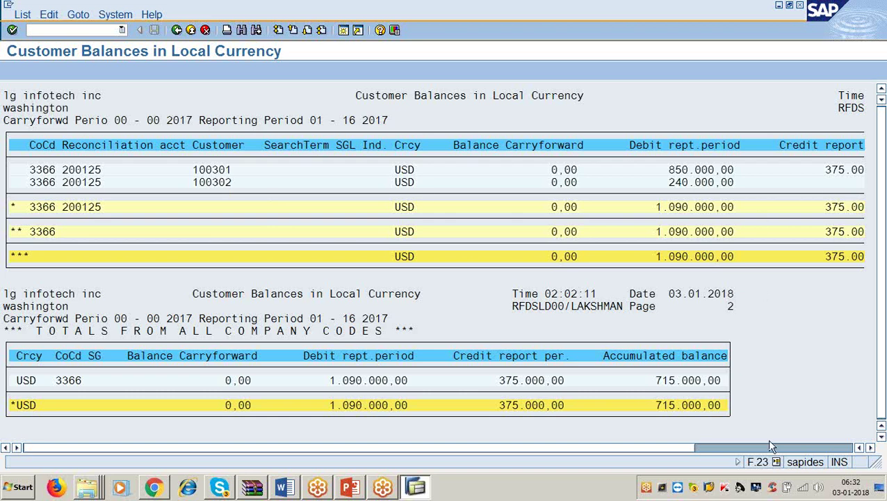
# Scroll the balances list right to reach the Accumulated balance column.
pyautogui.click(871, 447)
pyautogui.click(871, 447)
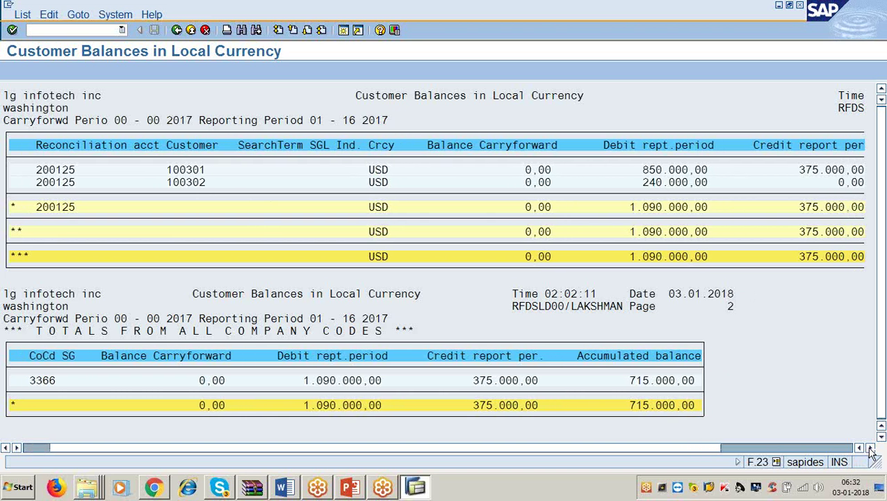
pyautogui.click(871, 448)
pyautogui.click(871, 447)
pyautogui.click(870, 447)
pyautogui.click(871, 448)
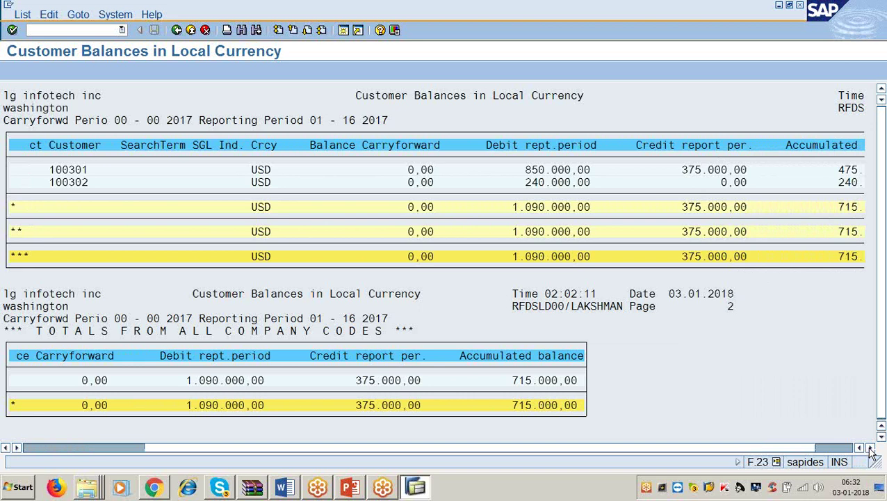
pyautogui.click(871, 448)
pyautogui.click(871, 448)
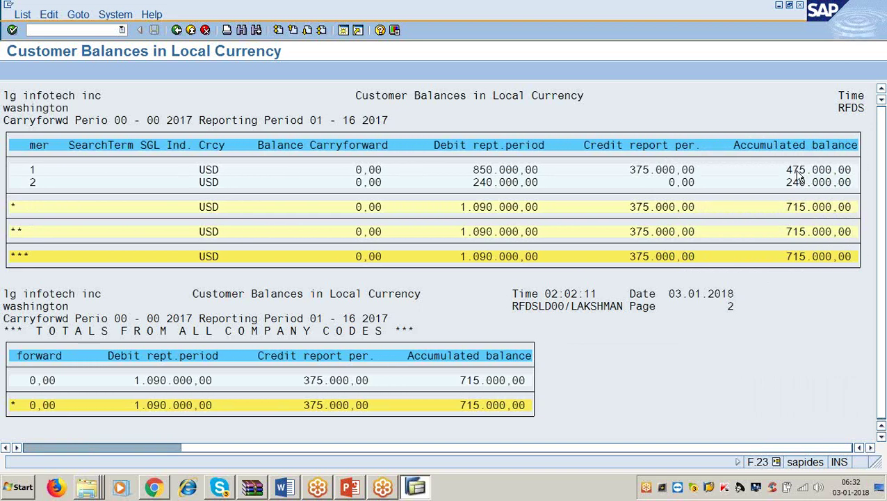
# Scroll the list back left and return to the Customer Balances selection screen.
pyautogui.click(597, 448)
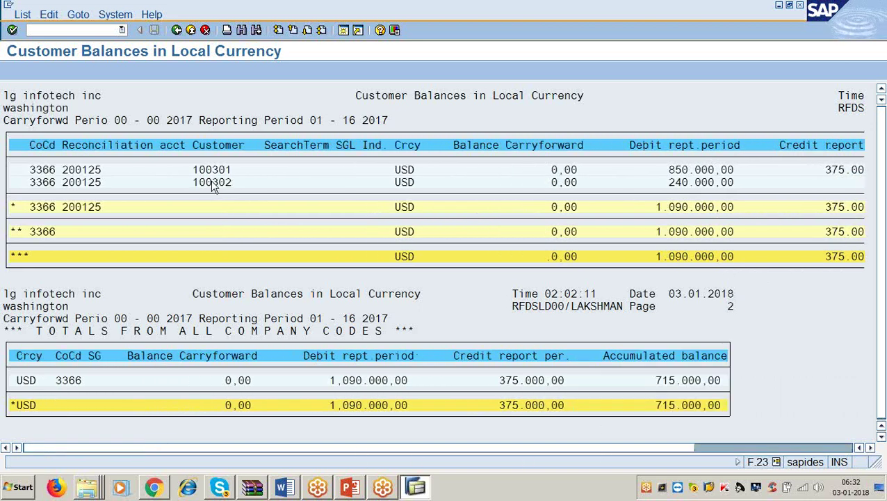
pyautogui.click(410, 448)
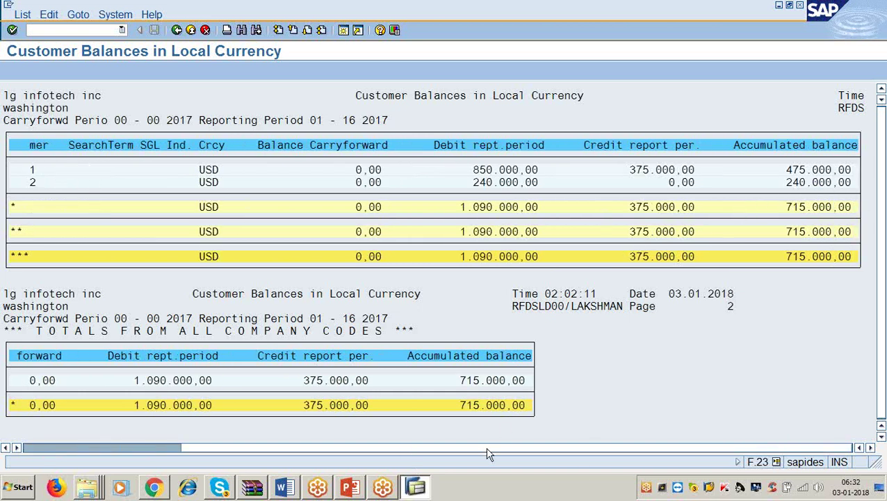
pyautogui.click(429, 449)
pyautogui.moveTo(430, 449); pyautogui.dragTo(273, 446)
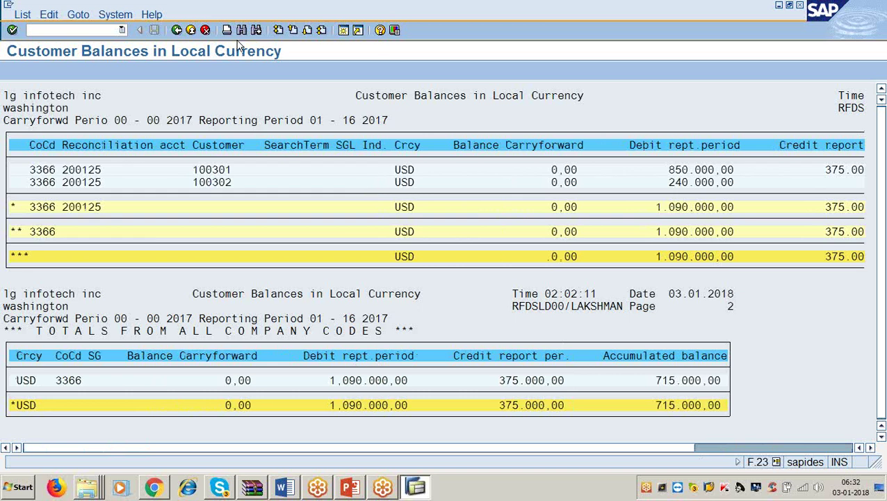
pyautogui.click(22, 15)
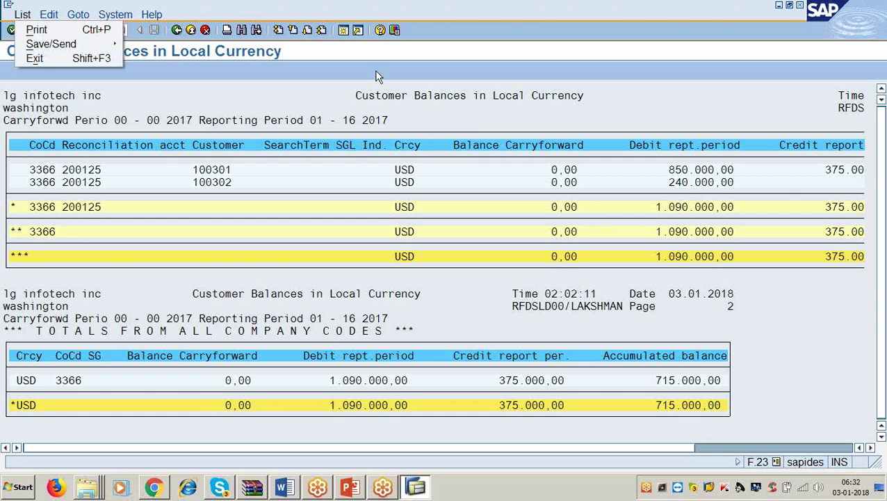
pyautogui.click(396, 61)
# Return to SAP Easy Access and launch the F.21 - Open Items report.
pyautogui.click(177, 30)
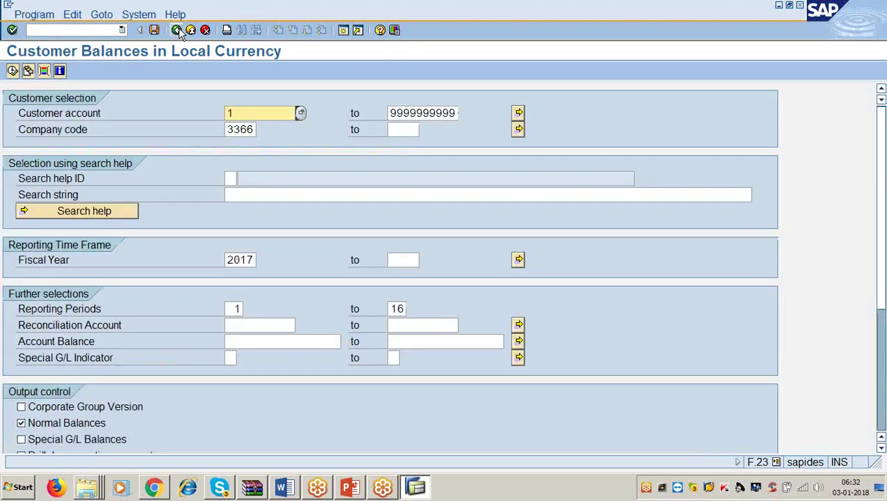
pyautogui.click(178, 30)
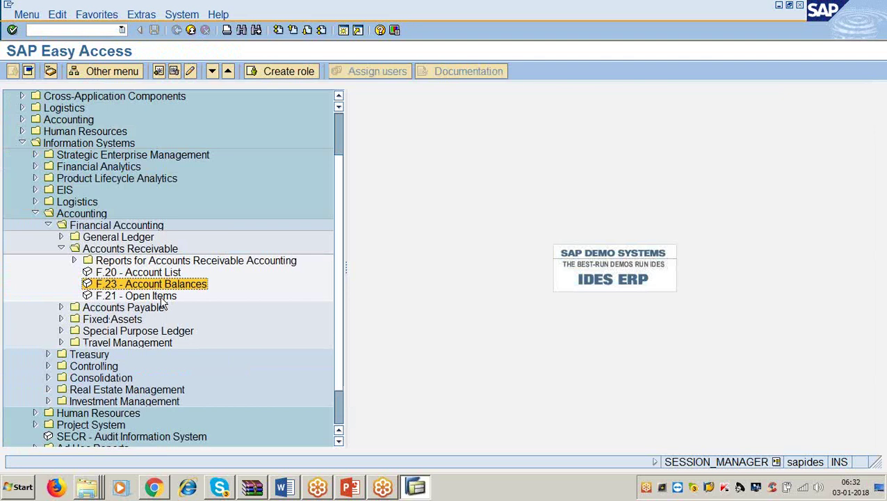
pyautogui.doubleClick(162, 298)
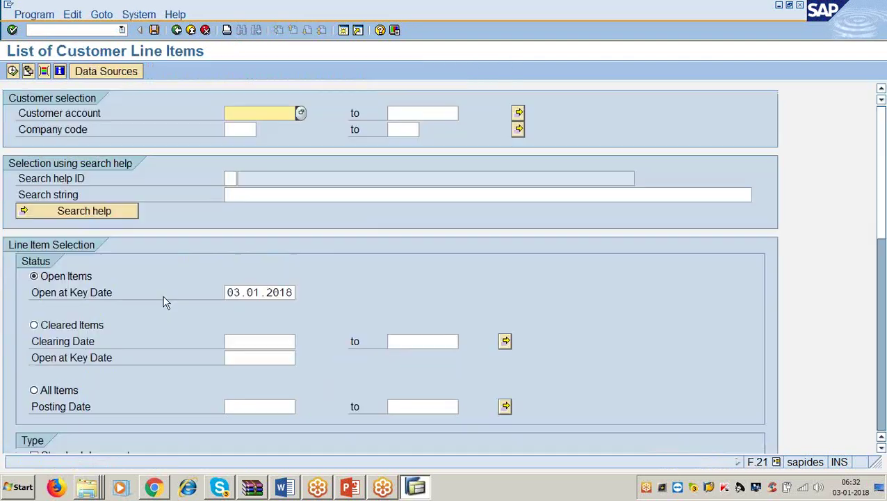
pyautogui.write('1')
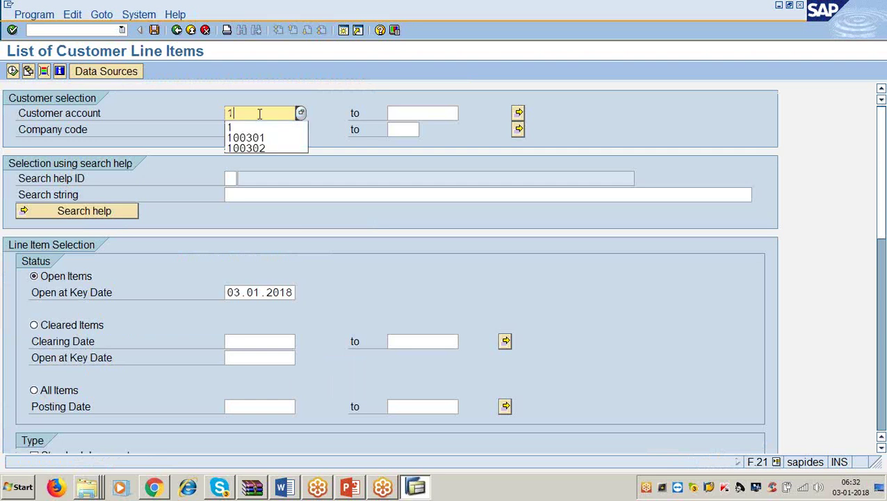
pyautogui.press('Tab')
pyautogui.write('999999999')
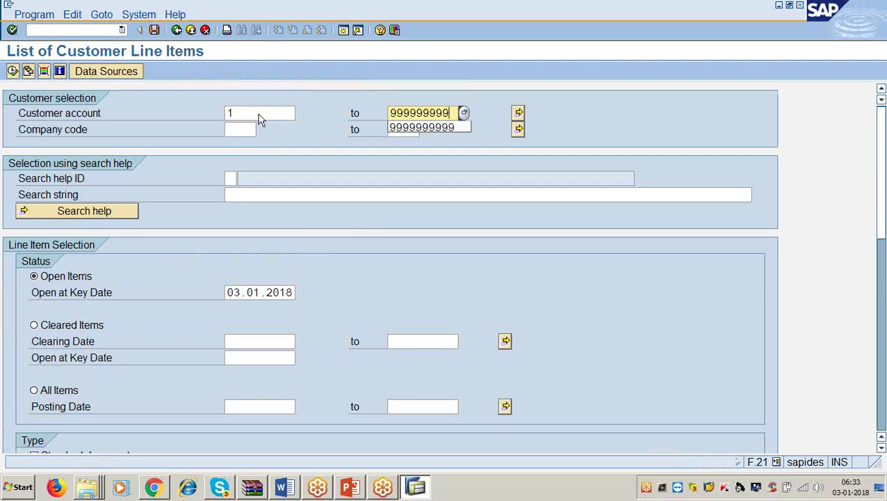
pyautogui.write('9')
pyautogui.press('Tab')
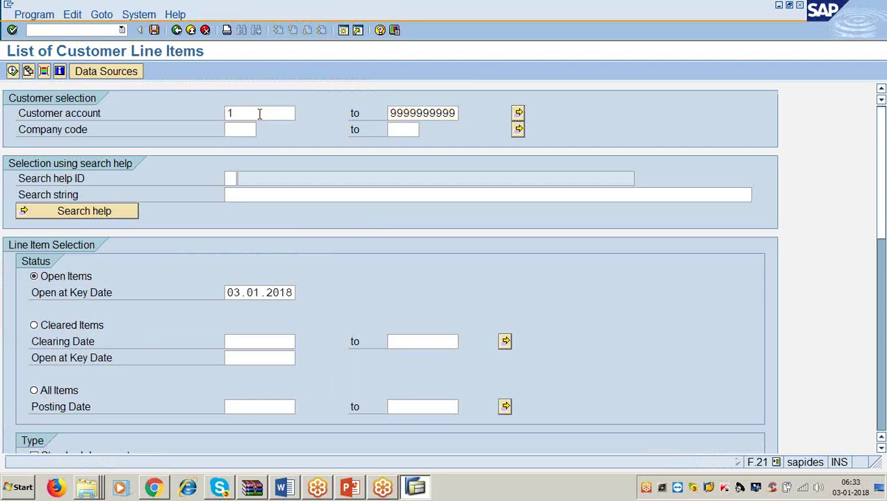
pyautogui.write('3366')
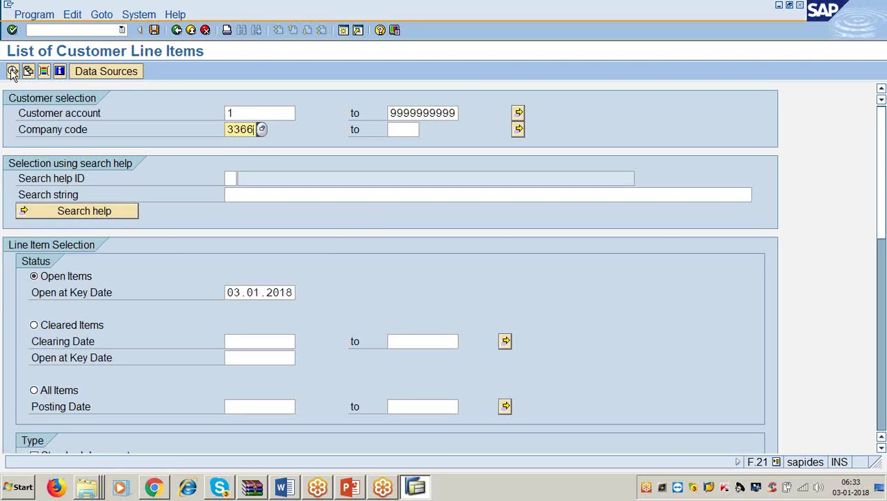
pyautogui.click(13, 70)
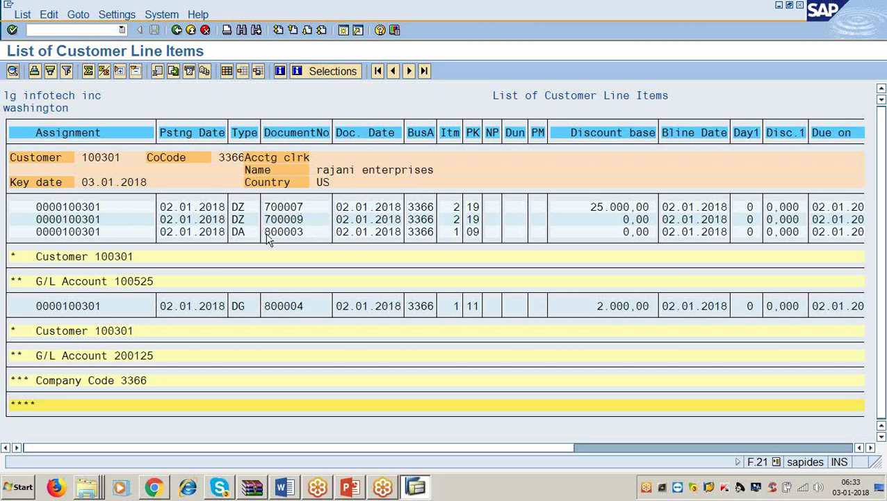
# Scroll the line-item list right through document-currency, currency and local-currency amount columns.
pyautogui.click(870, 449)
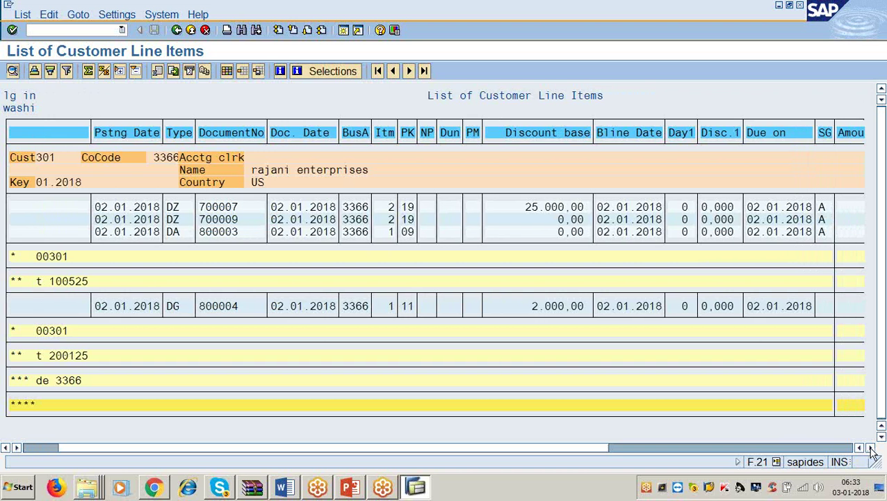
pyautogui.click(871, 449)
pyautogui.click(871, 449)
pyautogui.click(871, 449)
pyautogui.click(871, 449)
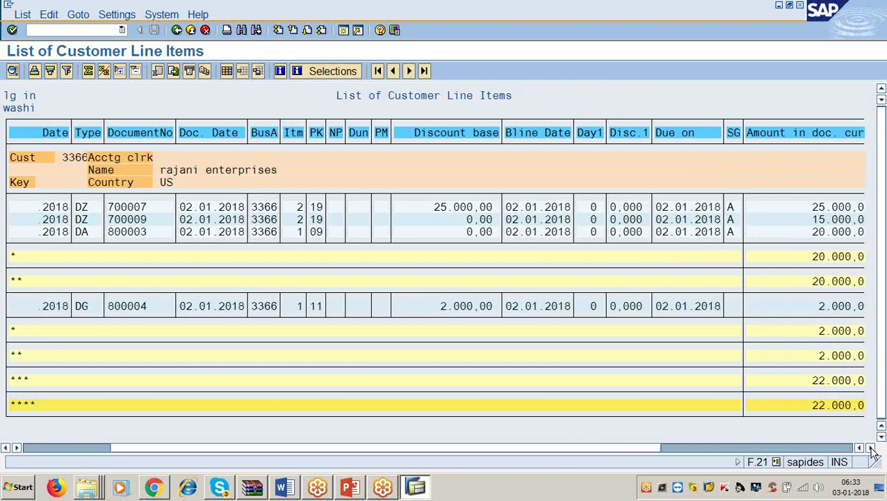
pyautogui.click(871, 449)
pyautogui.click(871, 449)
pyautogui.click(871, 449)
pyautogui.click(871, 449)
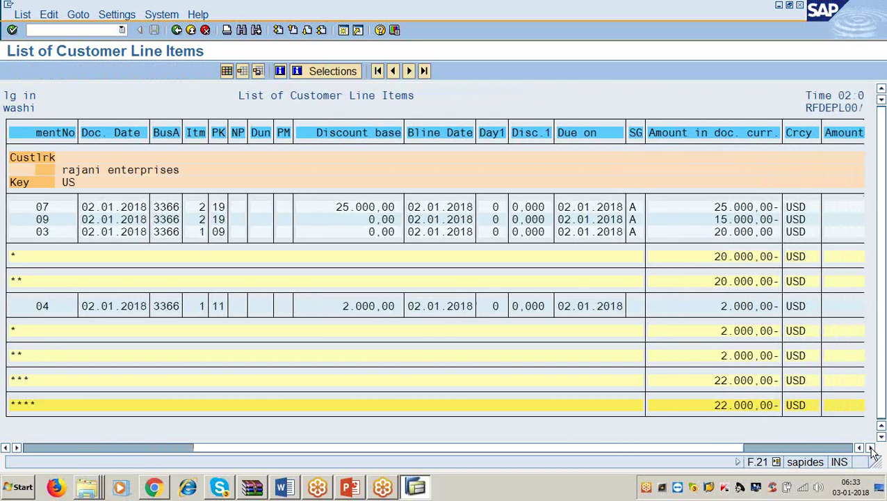
pyautogui.click(871, 449)
pyautogui.click(871, 449)
pyautogui.click(871, 449)
pyautogui.click(871, 449)
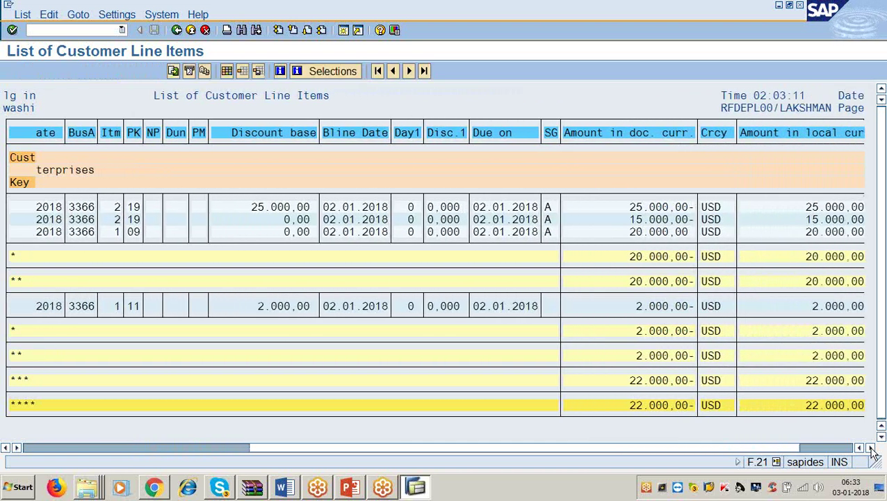
# View the last columns, totalling 22.000,00 USD, then return to SAP Easy Access.
pyautogui.click(871, 449)
pyautogui.click(871, 449)
pyautogui.click(871, 450)
pyautogui.click(871, 449)
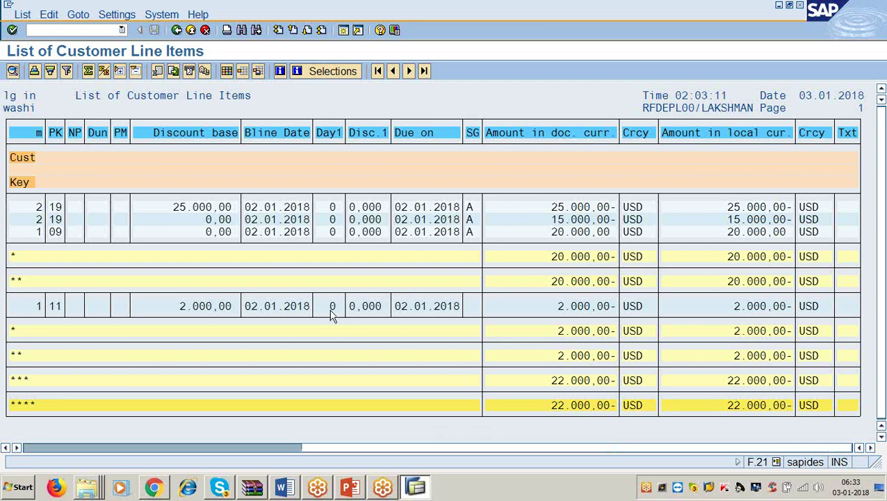
pyautogui.click(177, 31)
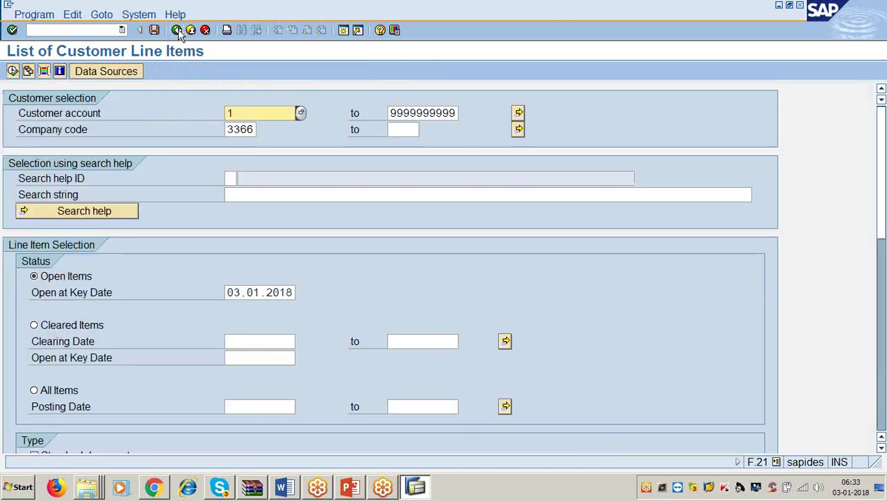
pyautogui.click(178, 31)
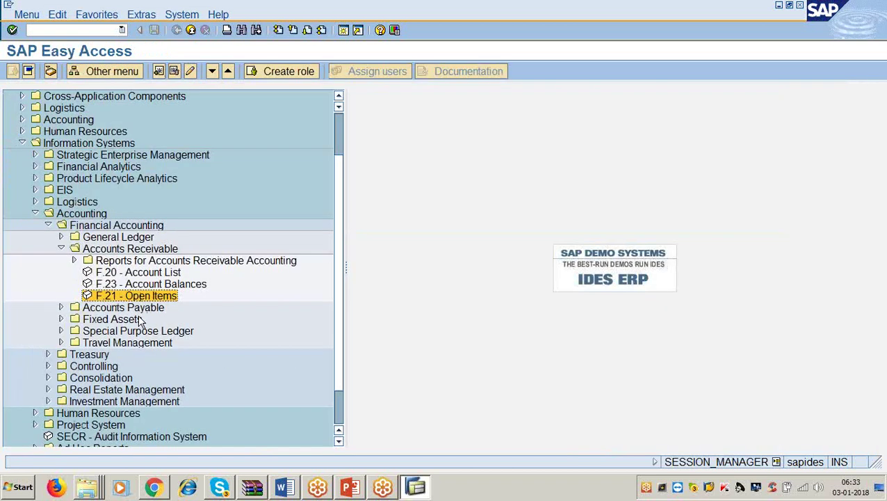
# Open Customer List S_ALR_87012179 from Accounts Receivable Master Data reports.
pyautogui.click(111, 263)
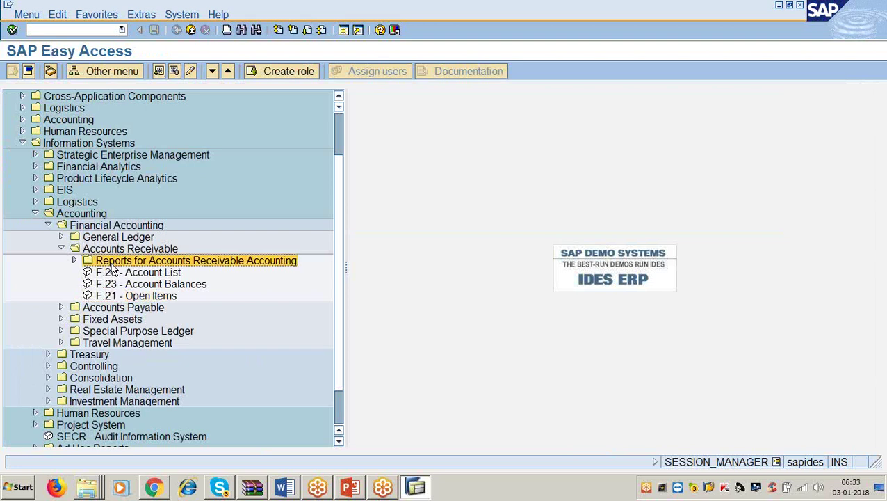
pyautogui.click(74, 261)
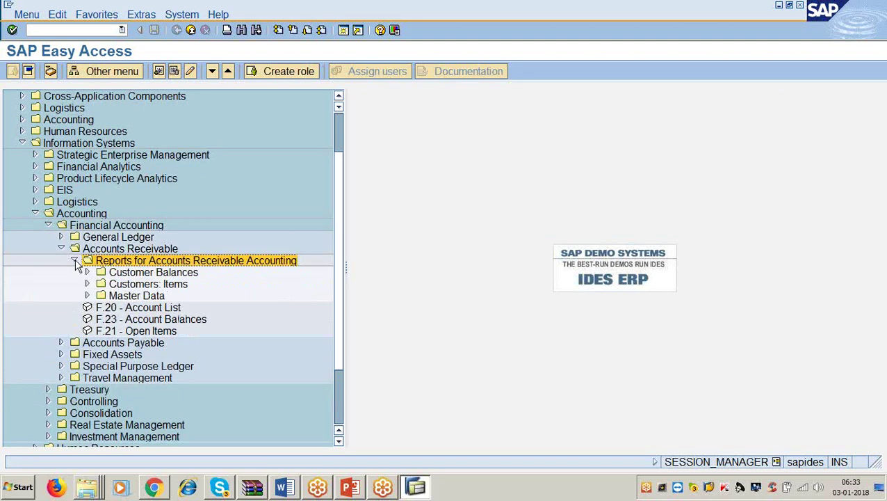
pyautogui.click(88, 296)
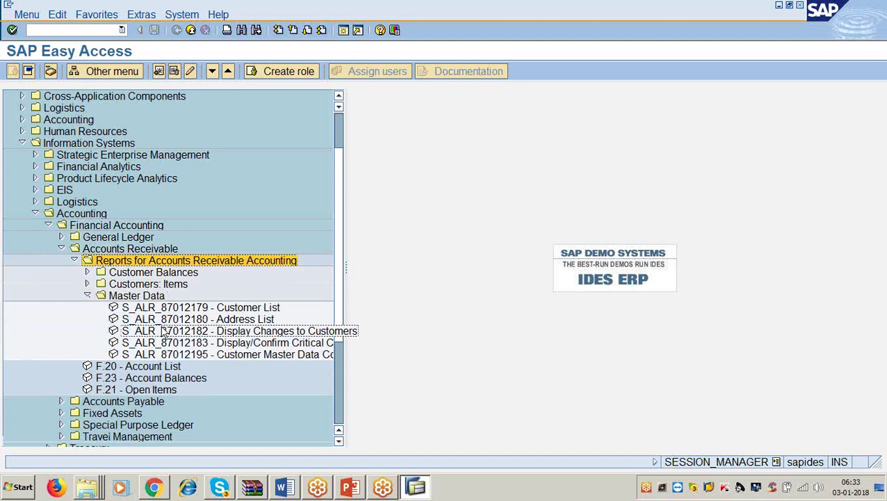
pyautogui.click(178, 307)
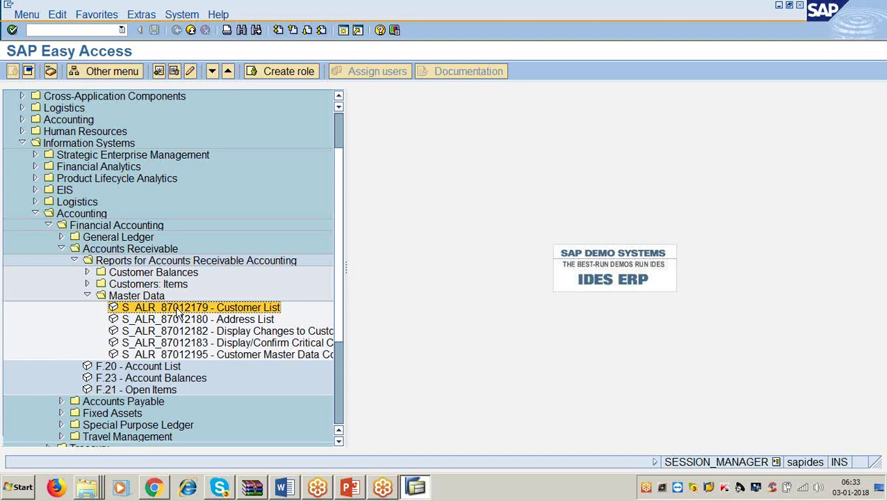
pyautogui.doubleClick(179, 310)
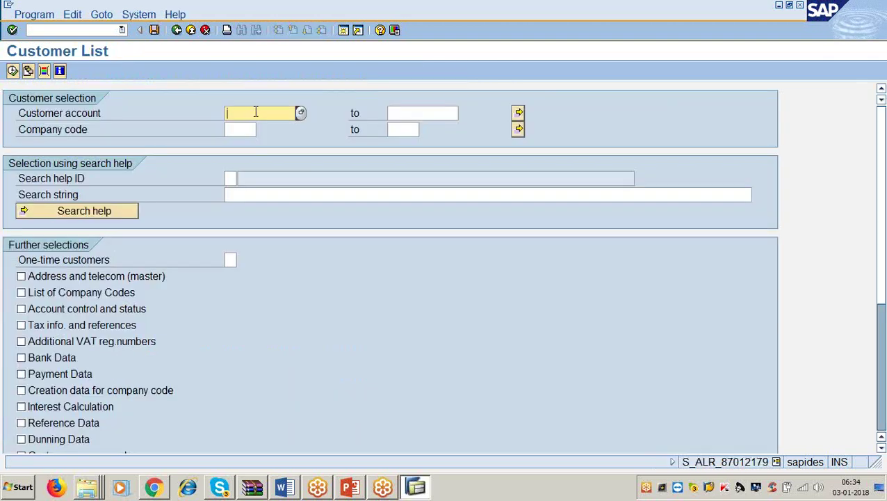
pyautogui.write('1')
pyautogui.press('Tab')
pyautogui.write('9999999')
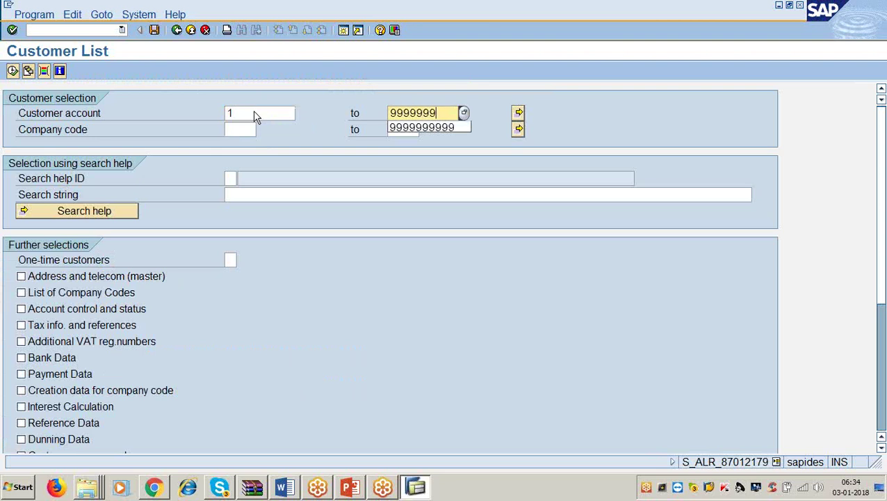
pyautogui.write('999')
pyautogui.press('Tab')
pyautogui.write('3')
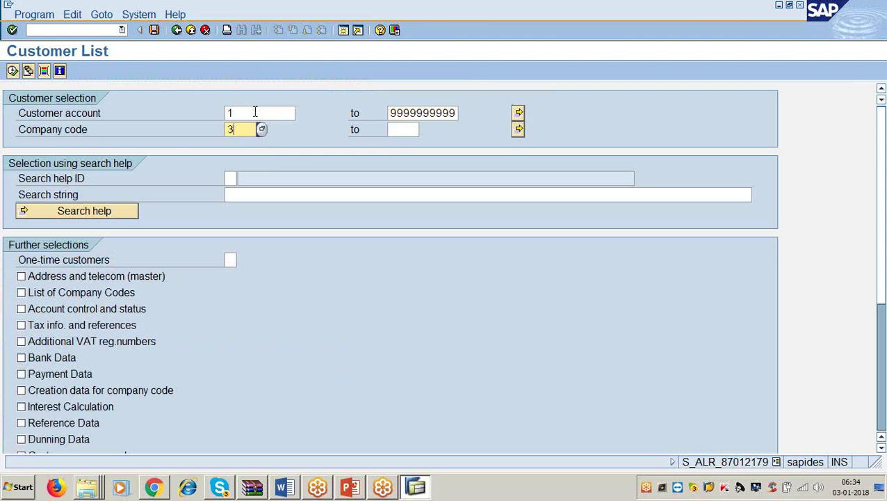
pyautogui.write('366')
# Run the Customer List showing two US customers, then return to SAP Easy Access.
pyautogui.click(13, 71)
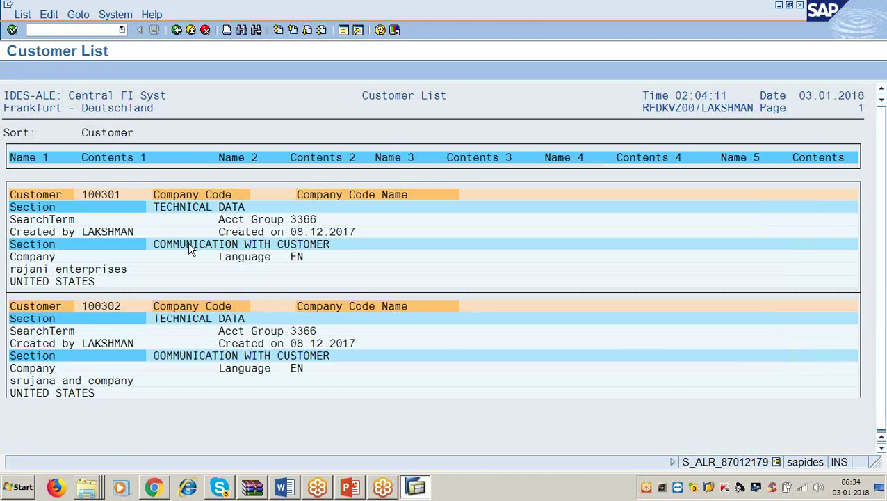
pyautogui.click(97, 269)
pyautogui.click(86, 383)
pyautogui.click(177, 31)
pyautogui.click(178, 32)
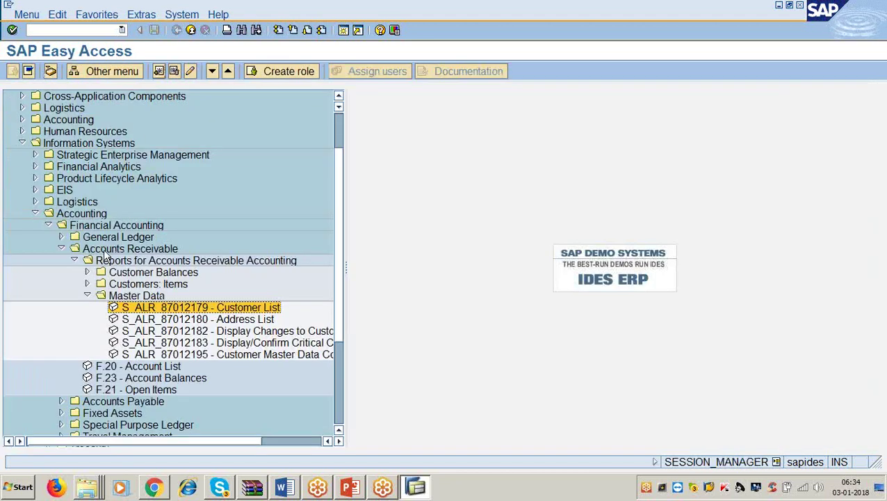
# Collapse Master Data, Reports for Accounts Receivable Accounting, then the Accounts Receivable folder.
pyautogui.click(87, 296)
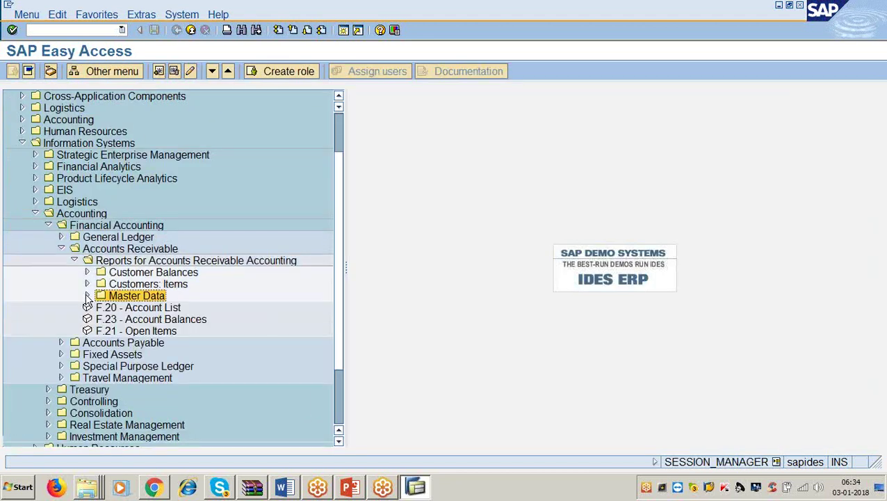
pyautogui.click(74, 261)
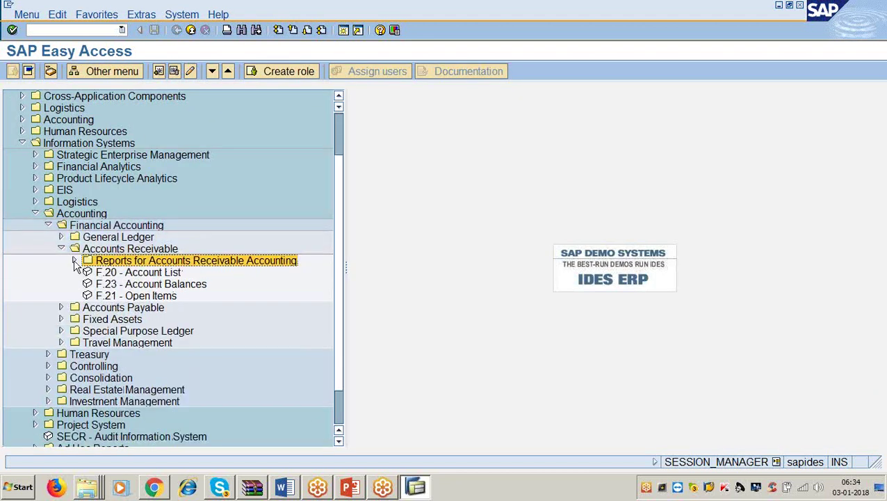
pyautogui.click(74, 260)
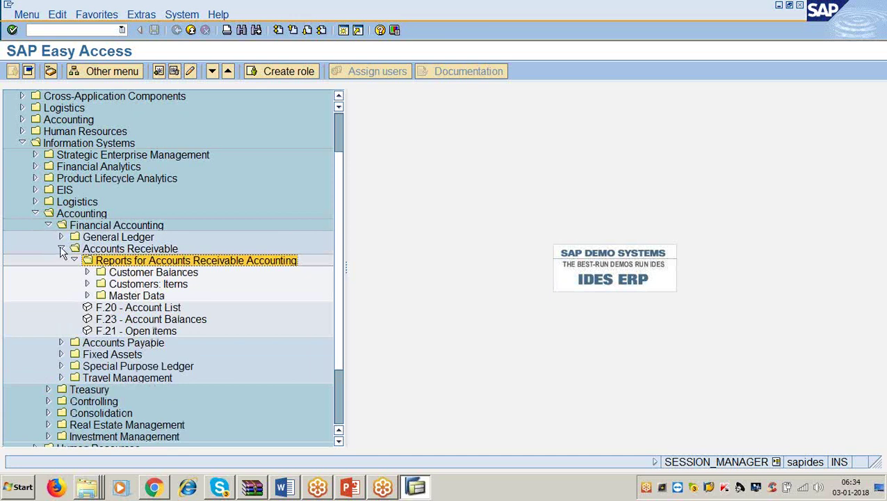
pyautogui.click(62, 248)
# Highlight the Accounts Payable and then Fixed Assets folders under Financial Accounting.
pyautogui.click(94, 263)
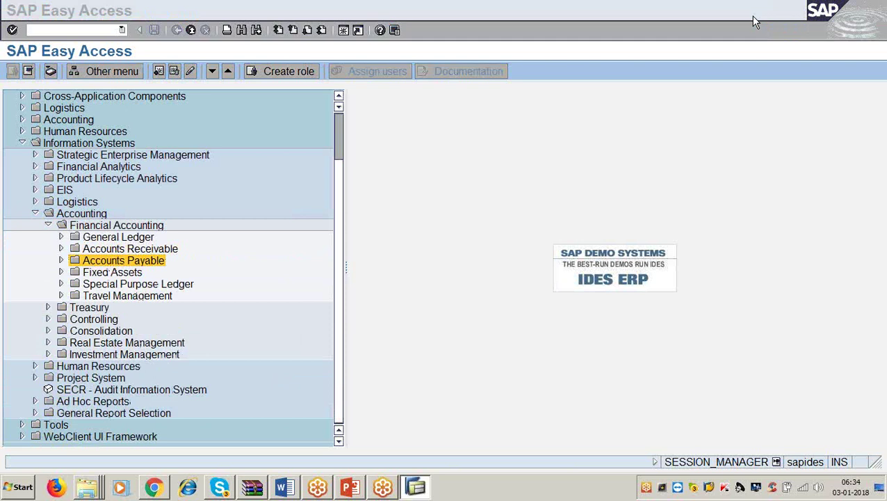
pyautogui.click(98, 273)
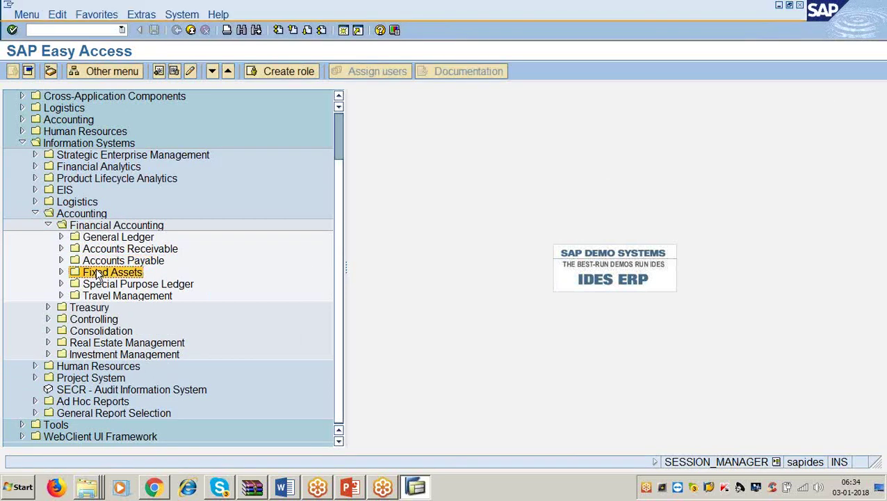
pyautogui.click(876, 20)
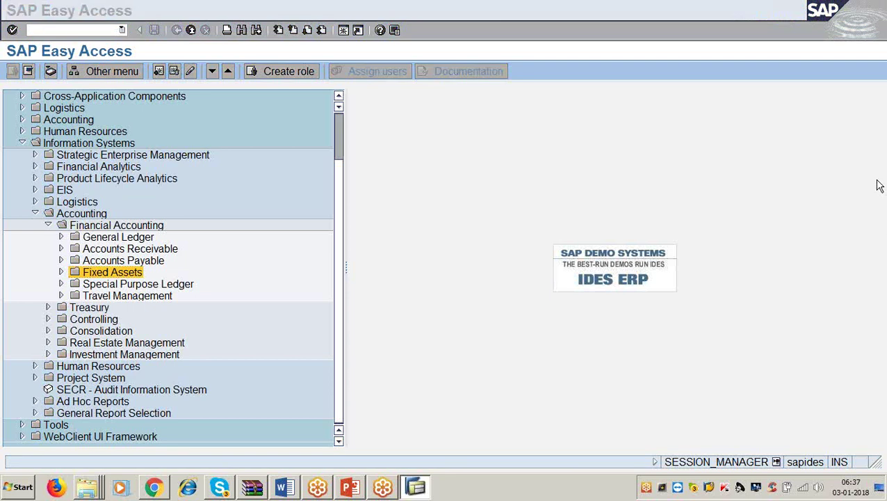
pyautogui.click(576, 249)
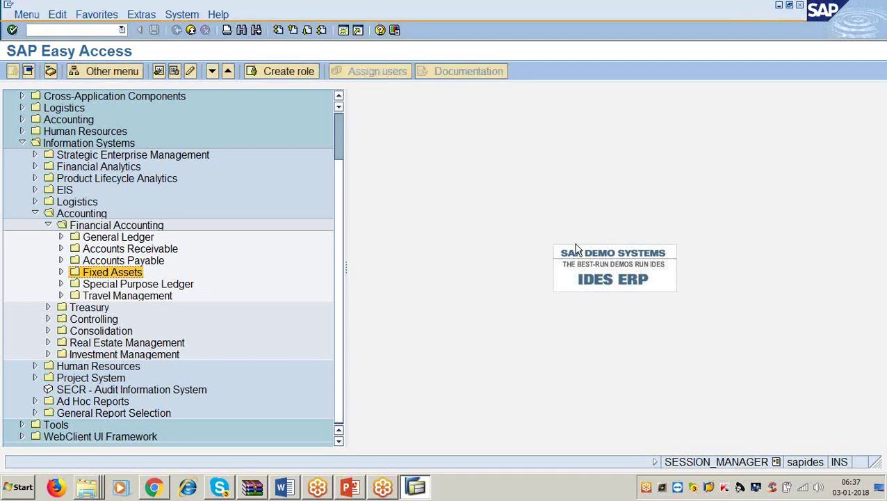